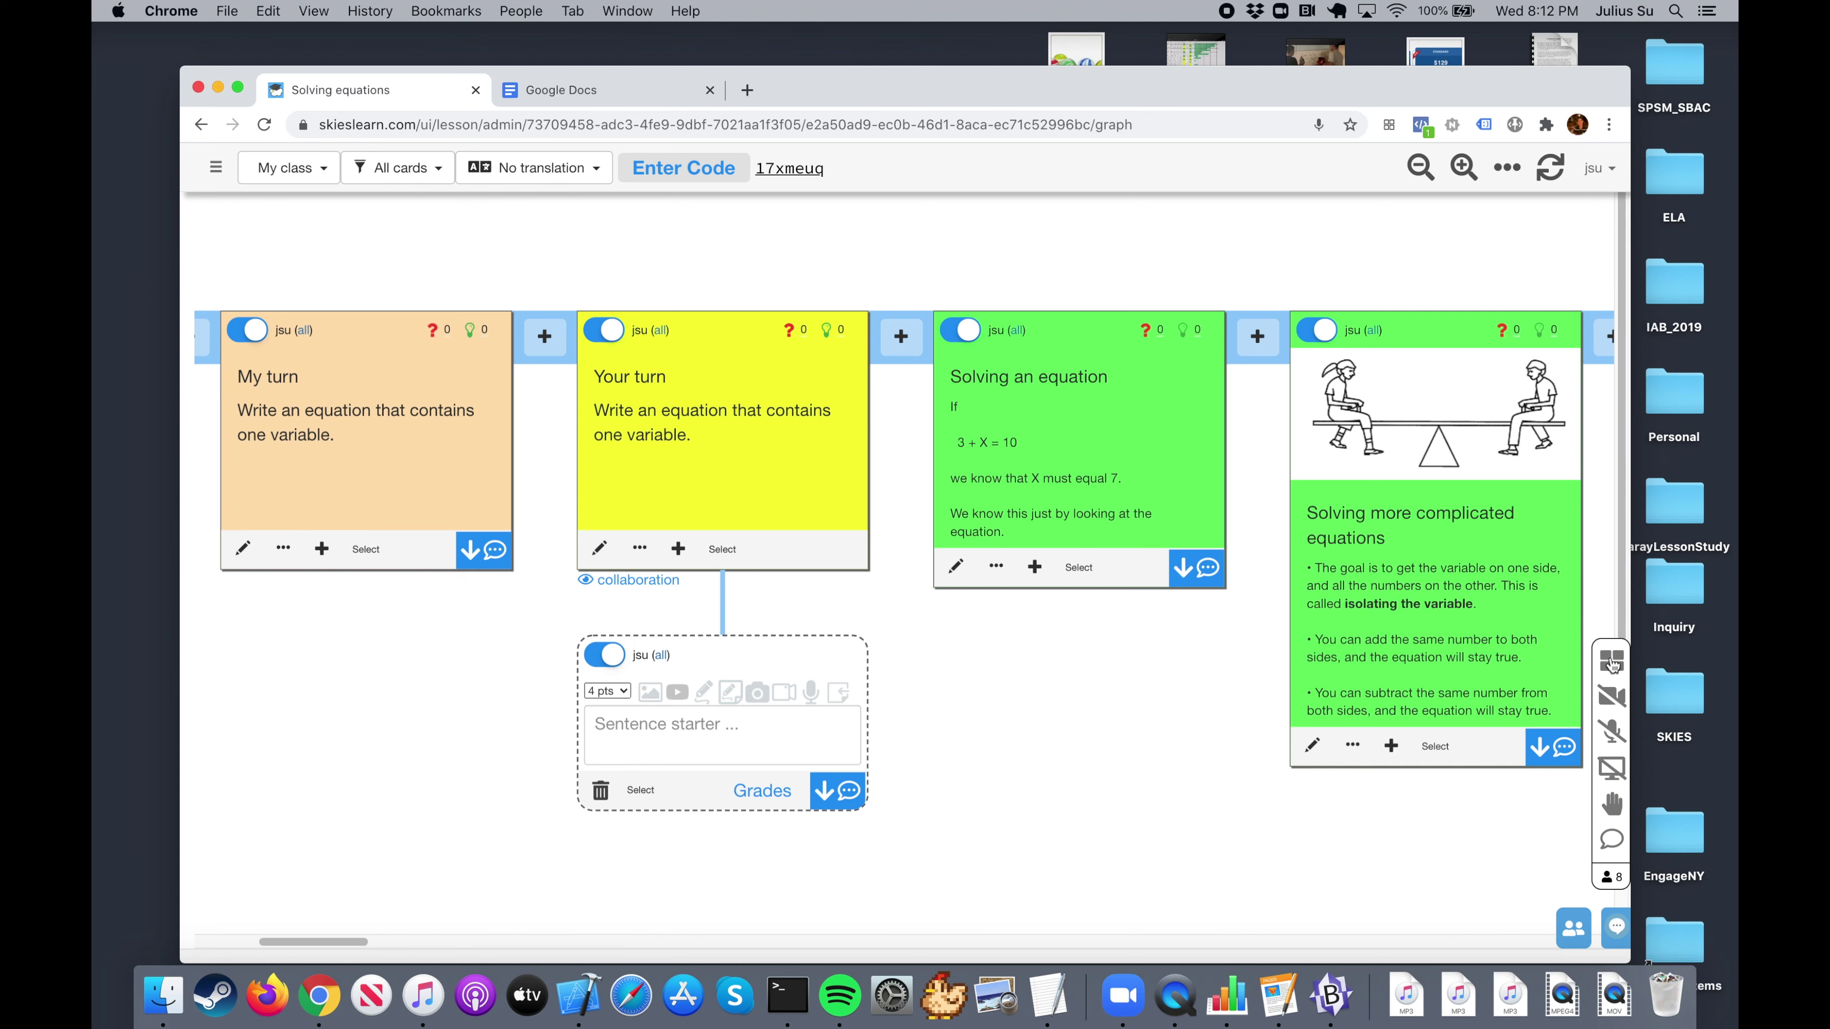
pyautogui.click(1612, 661)
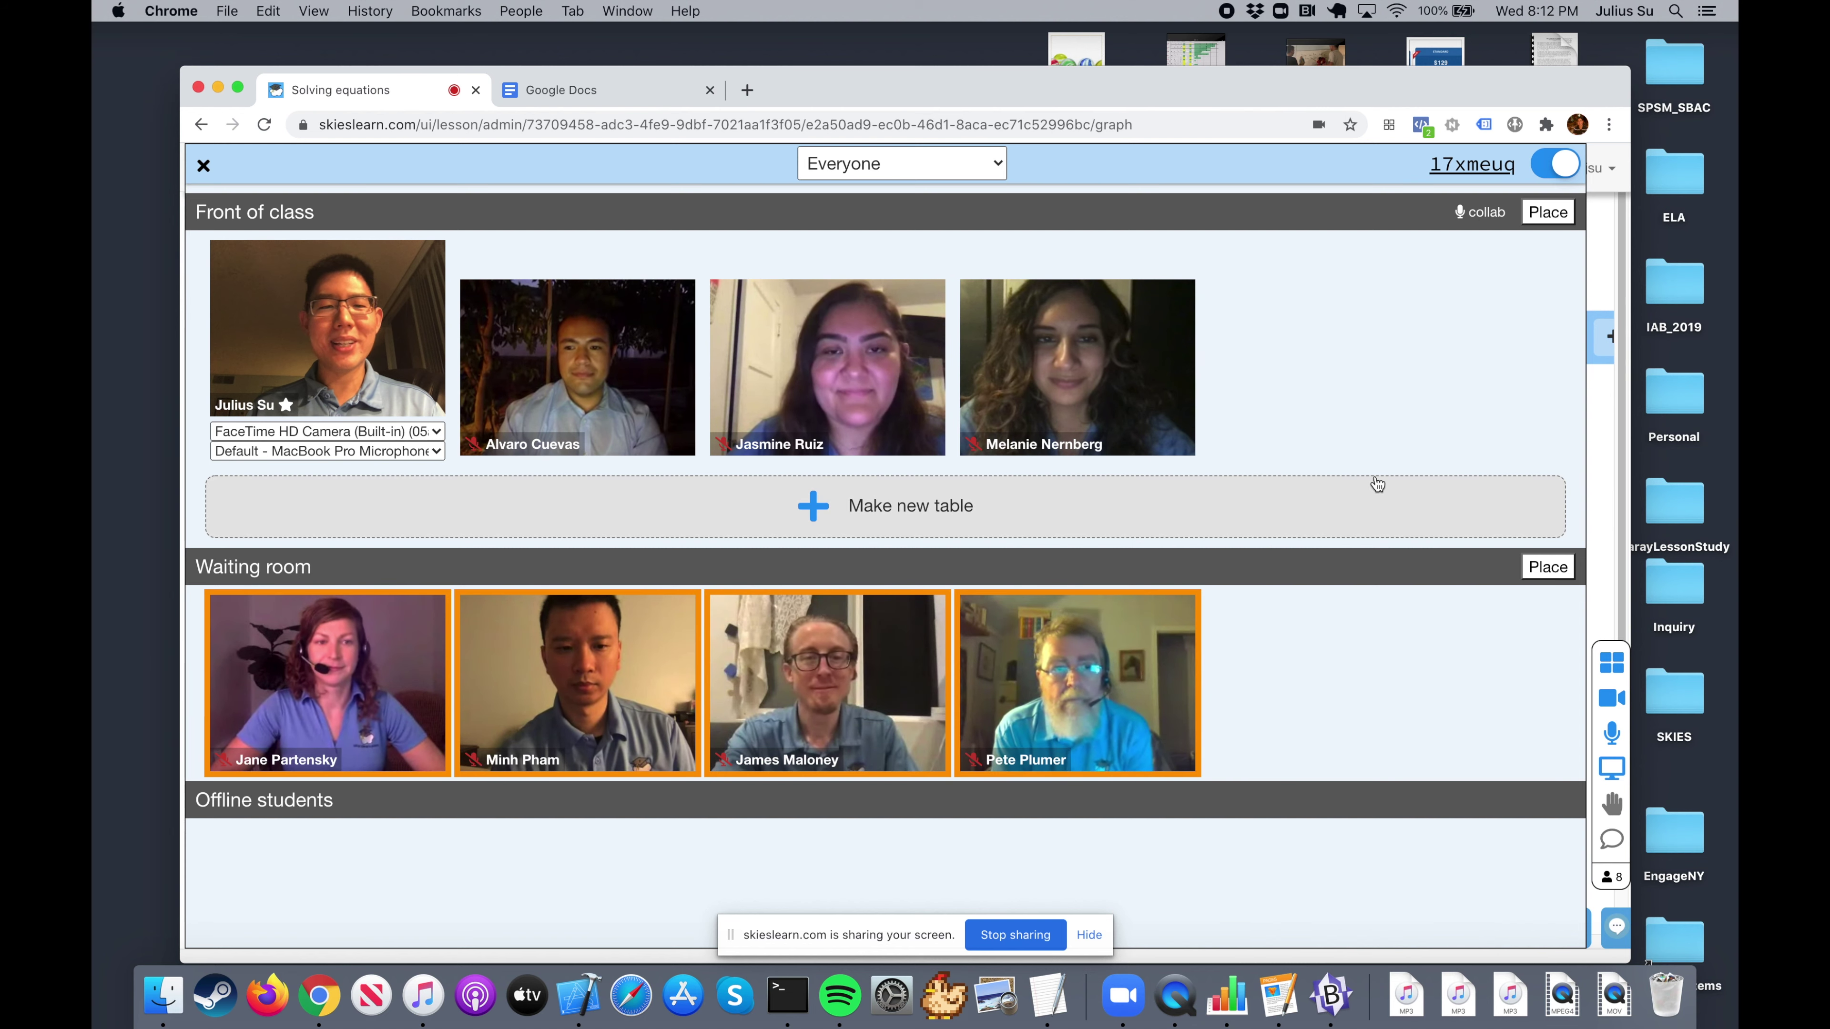
# Step: Admit all four waiting-room students to the front of class
pyautogui.click(1547, 212)
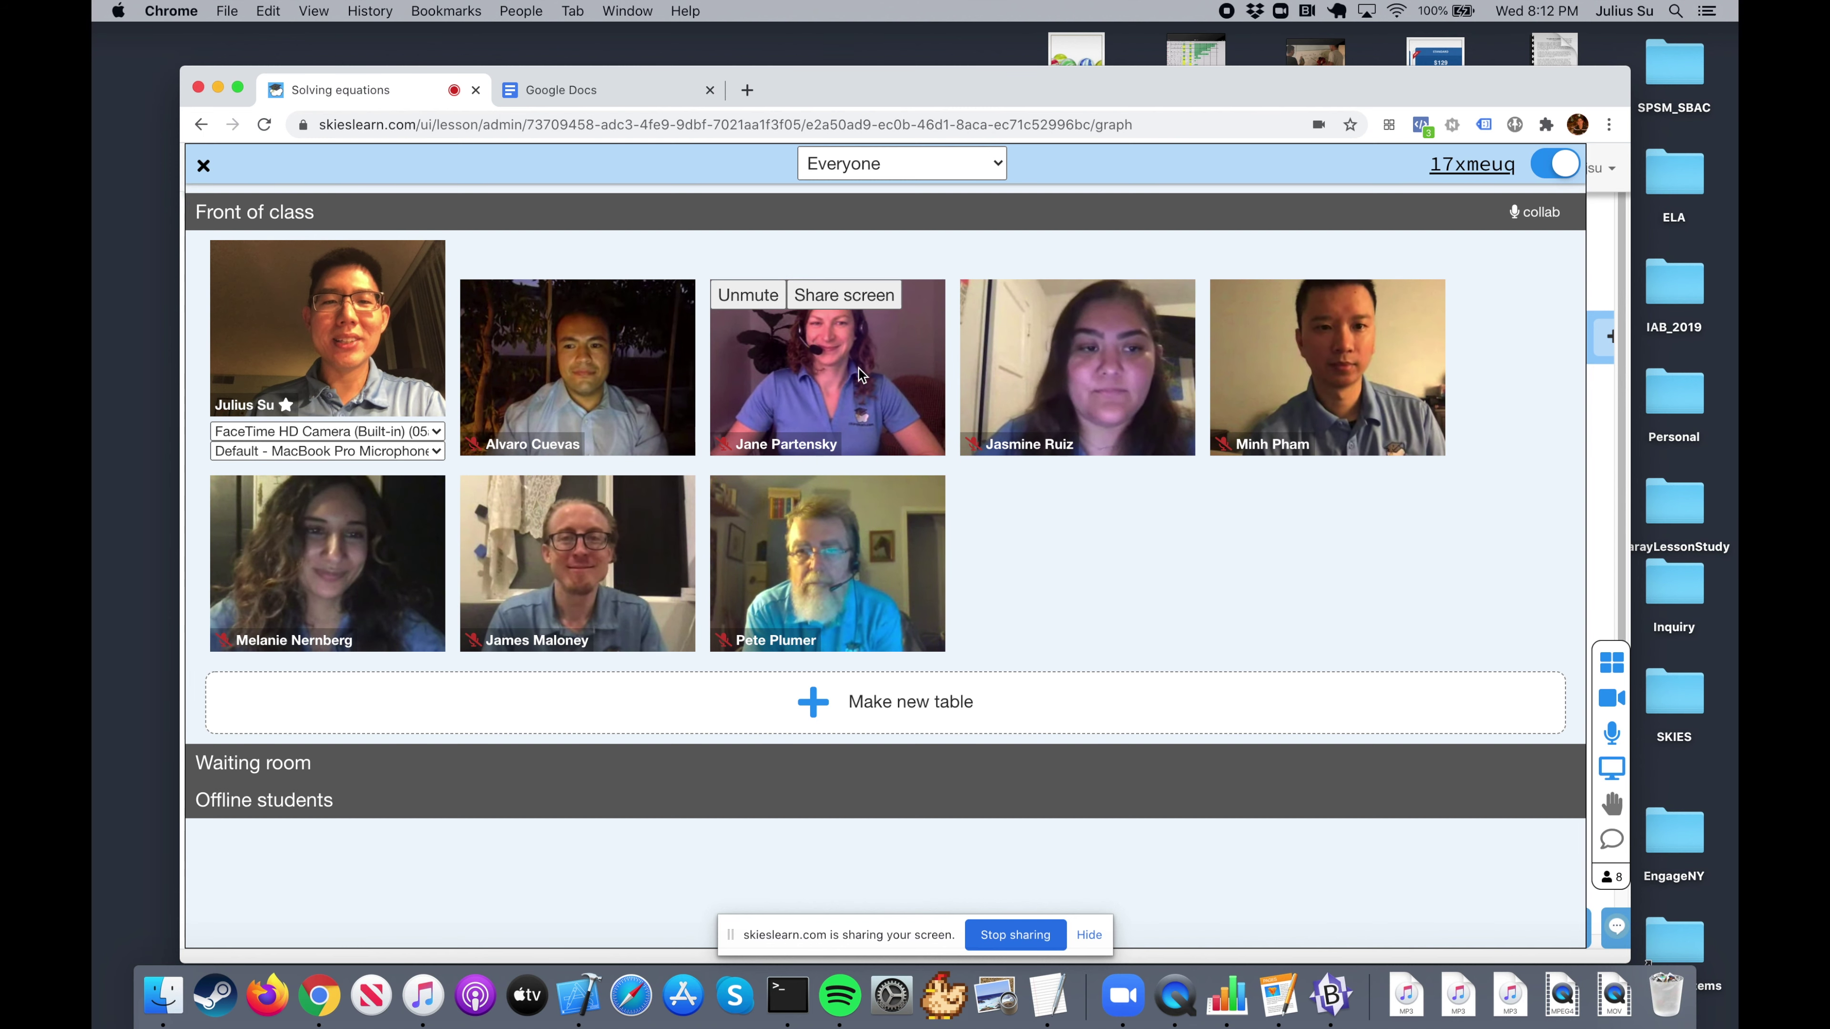
# Step: Unmute and re-mute the student beside the teacher, then mute the student in the last tile
pyautogui.moveTo(1046, 365)
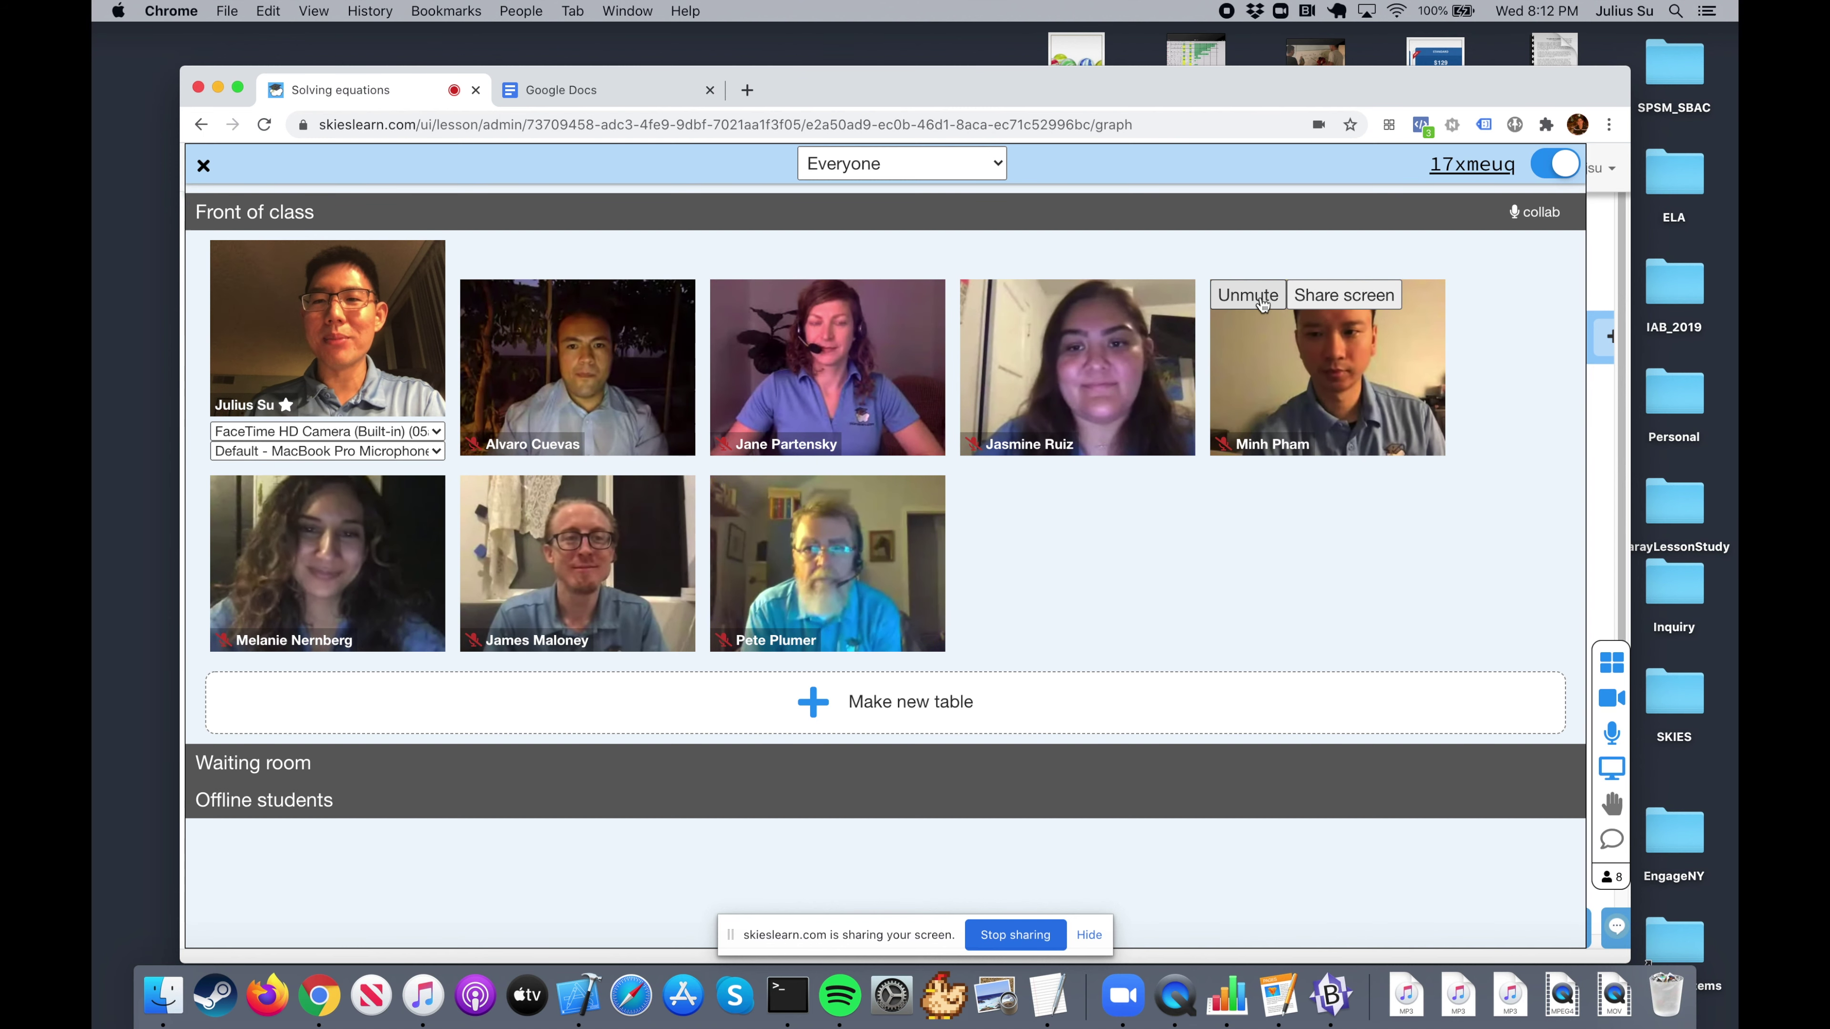
pyautogui.moveTo(586, 373)
pyautogui.click(496, 304)
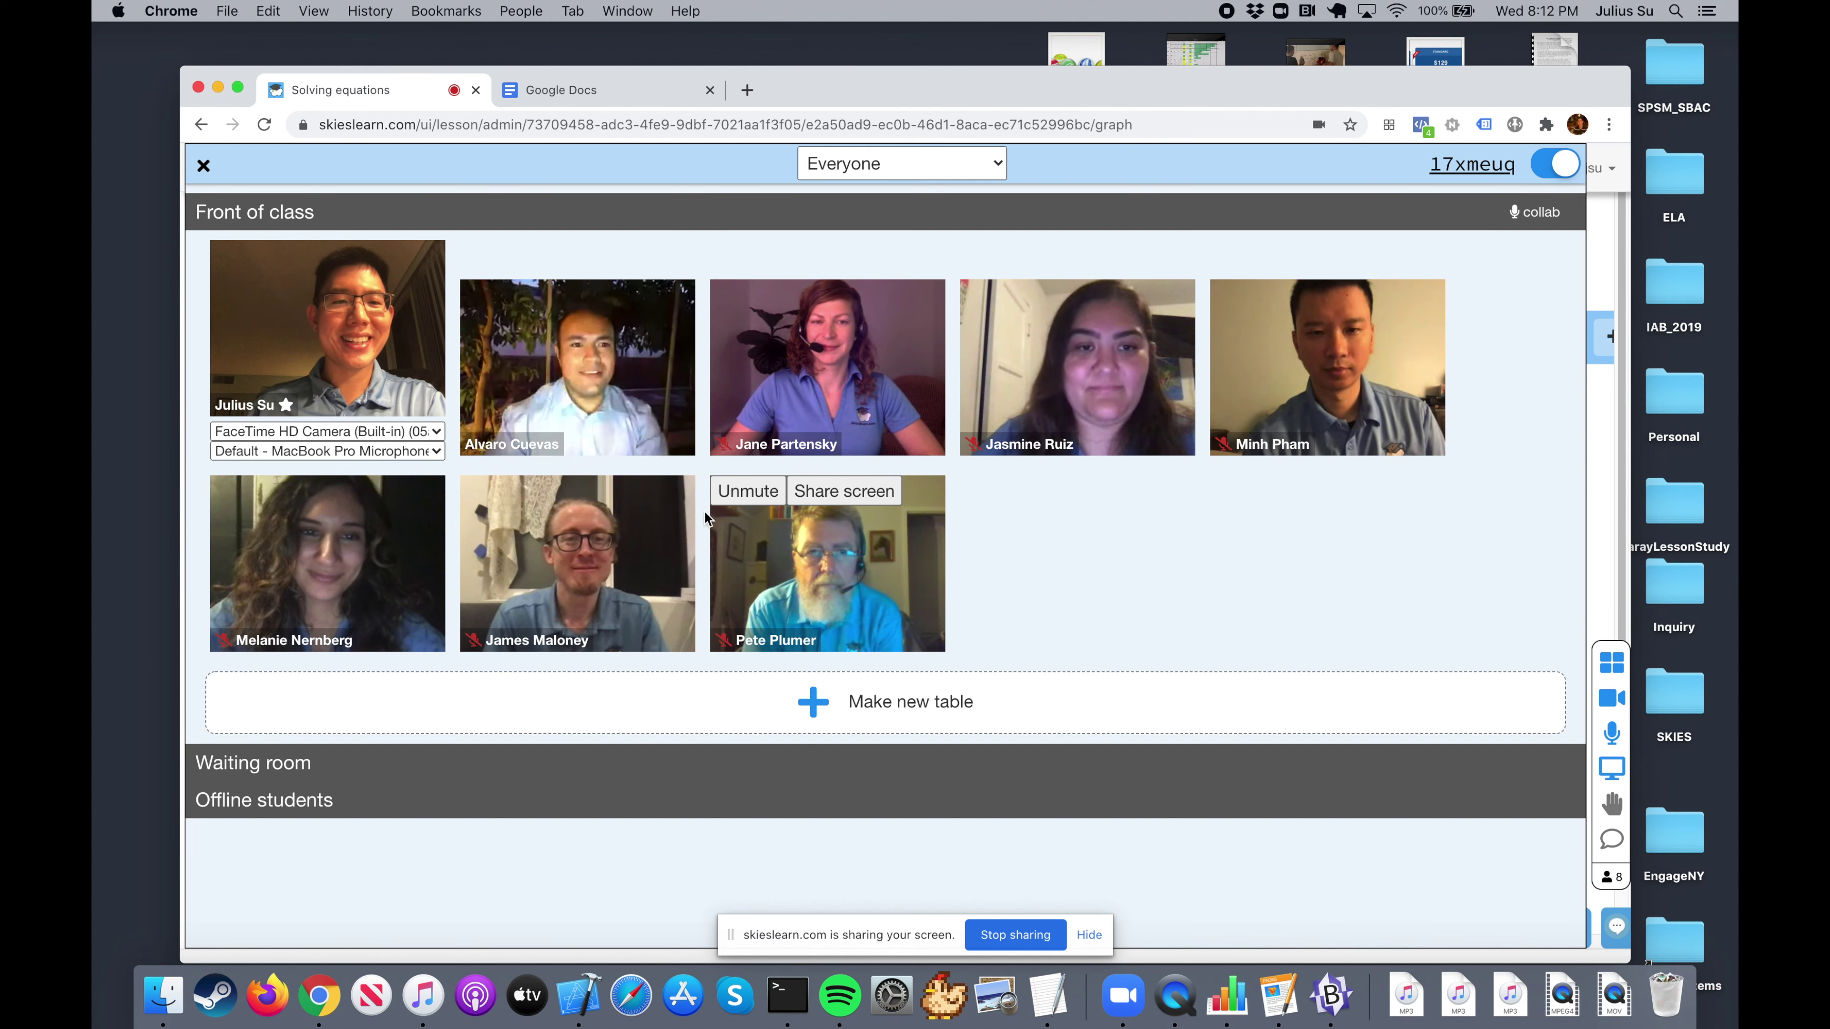
pyautogui.moveTo(650, 378)
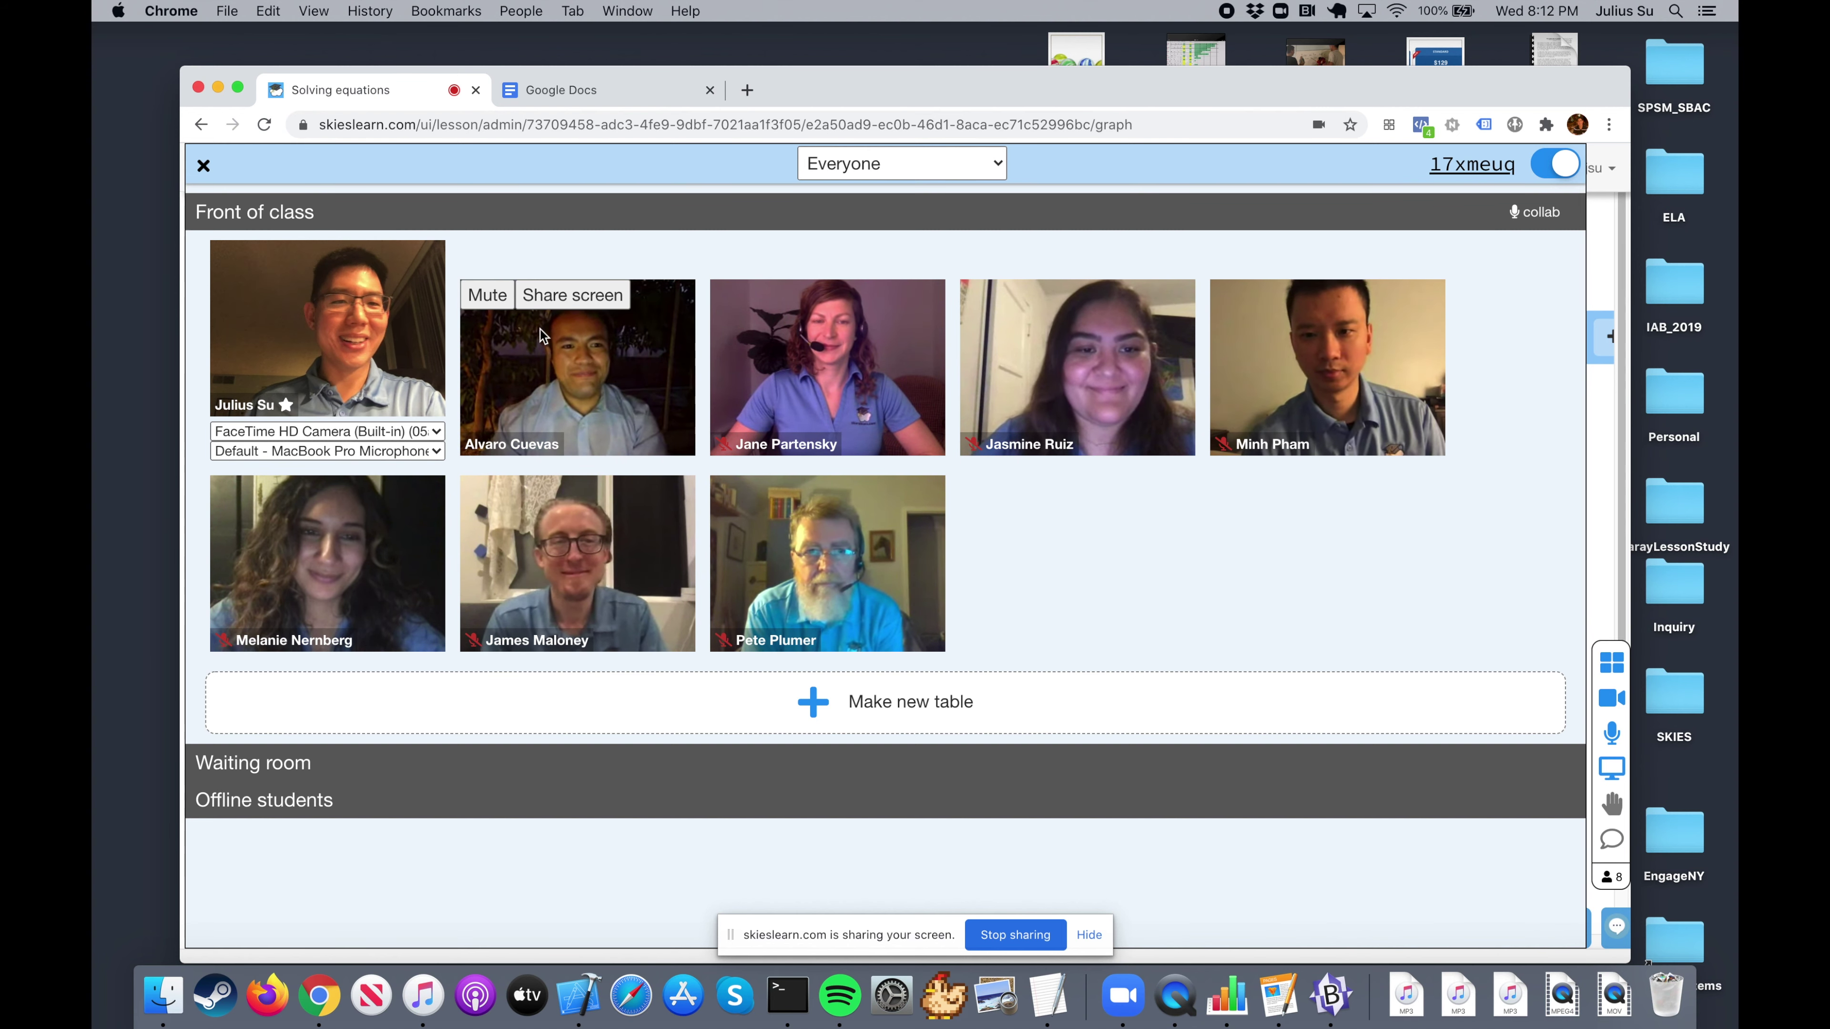
pyautogui.click(497, 304)
pyautogui.moveTo(698, 498)
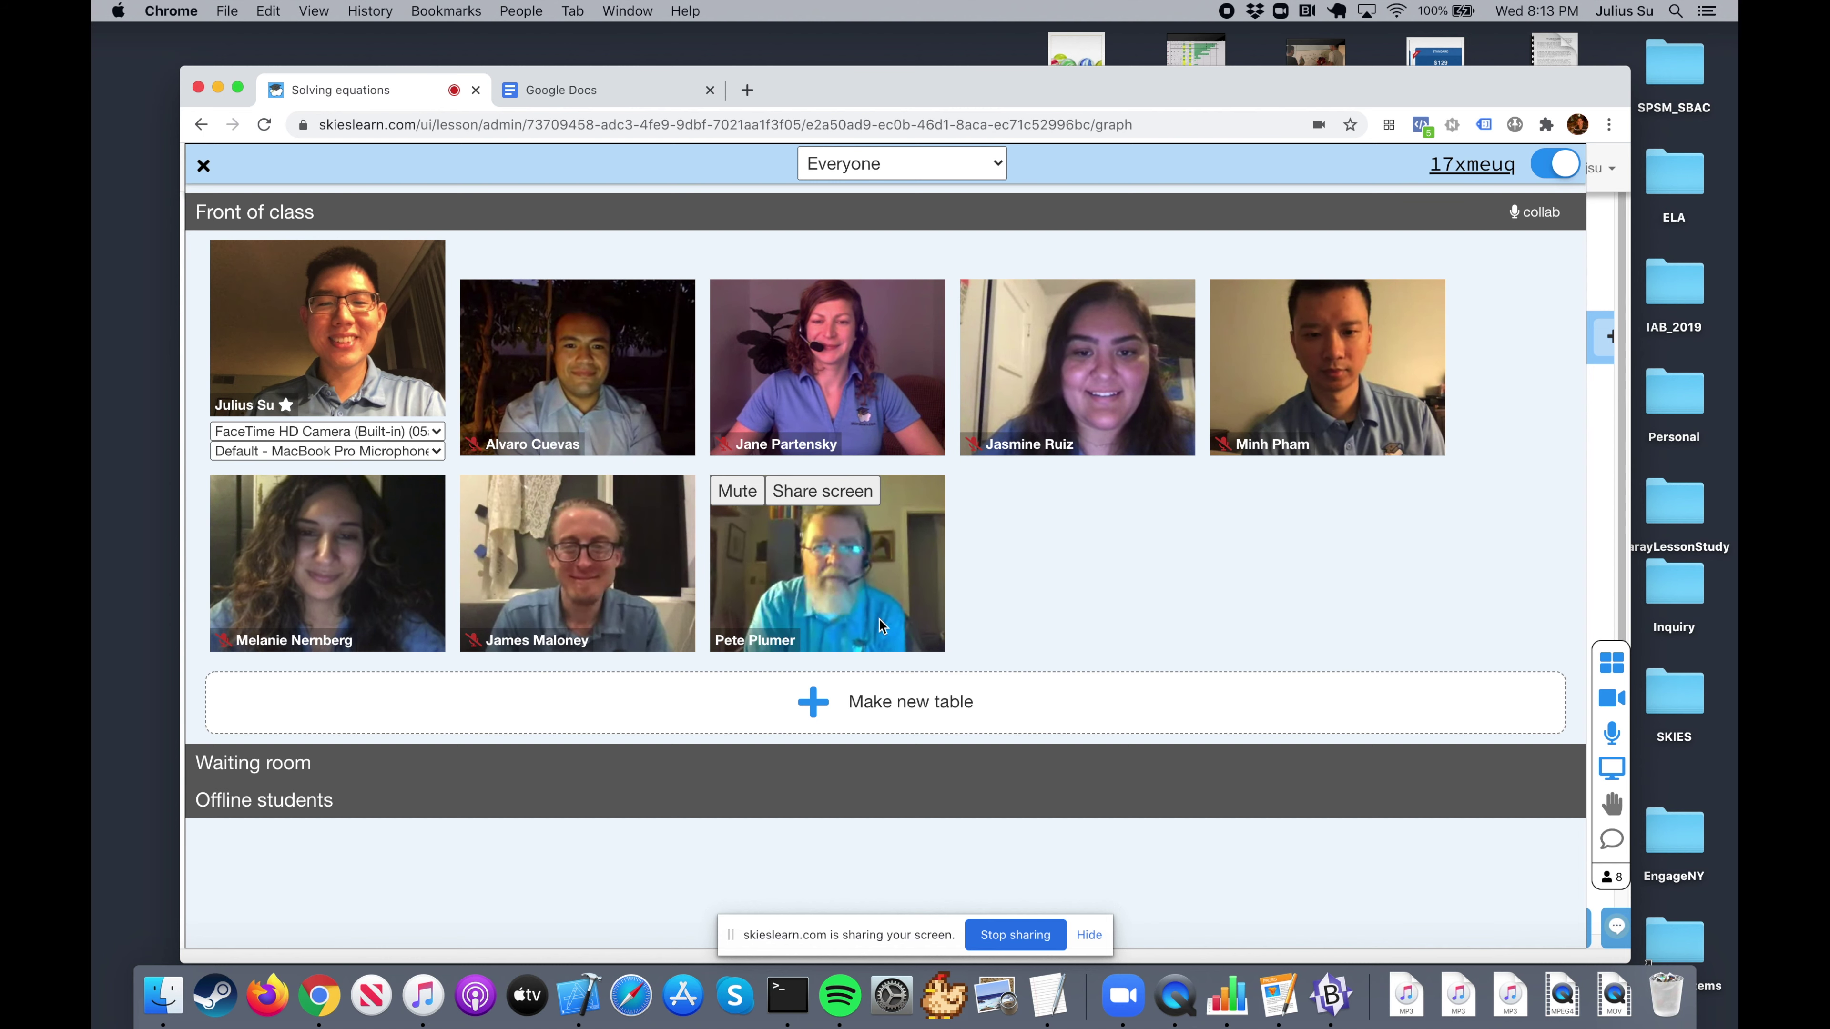
pyautogui.click(746, 502)
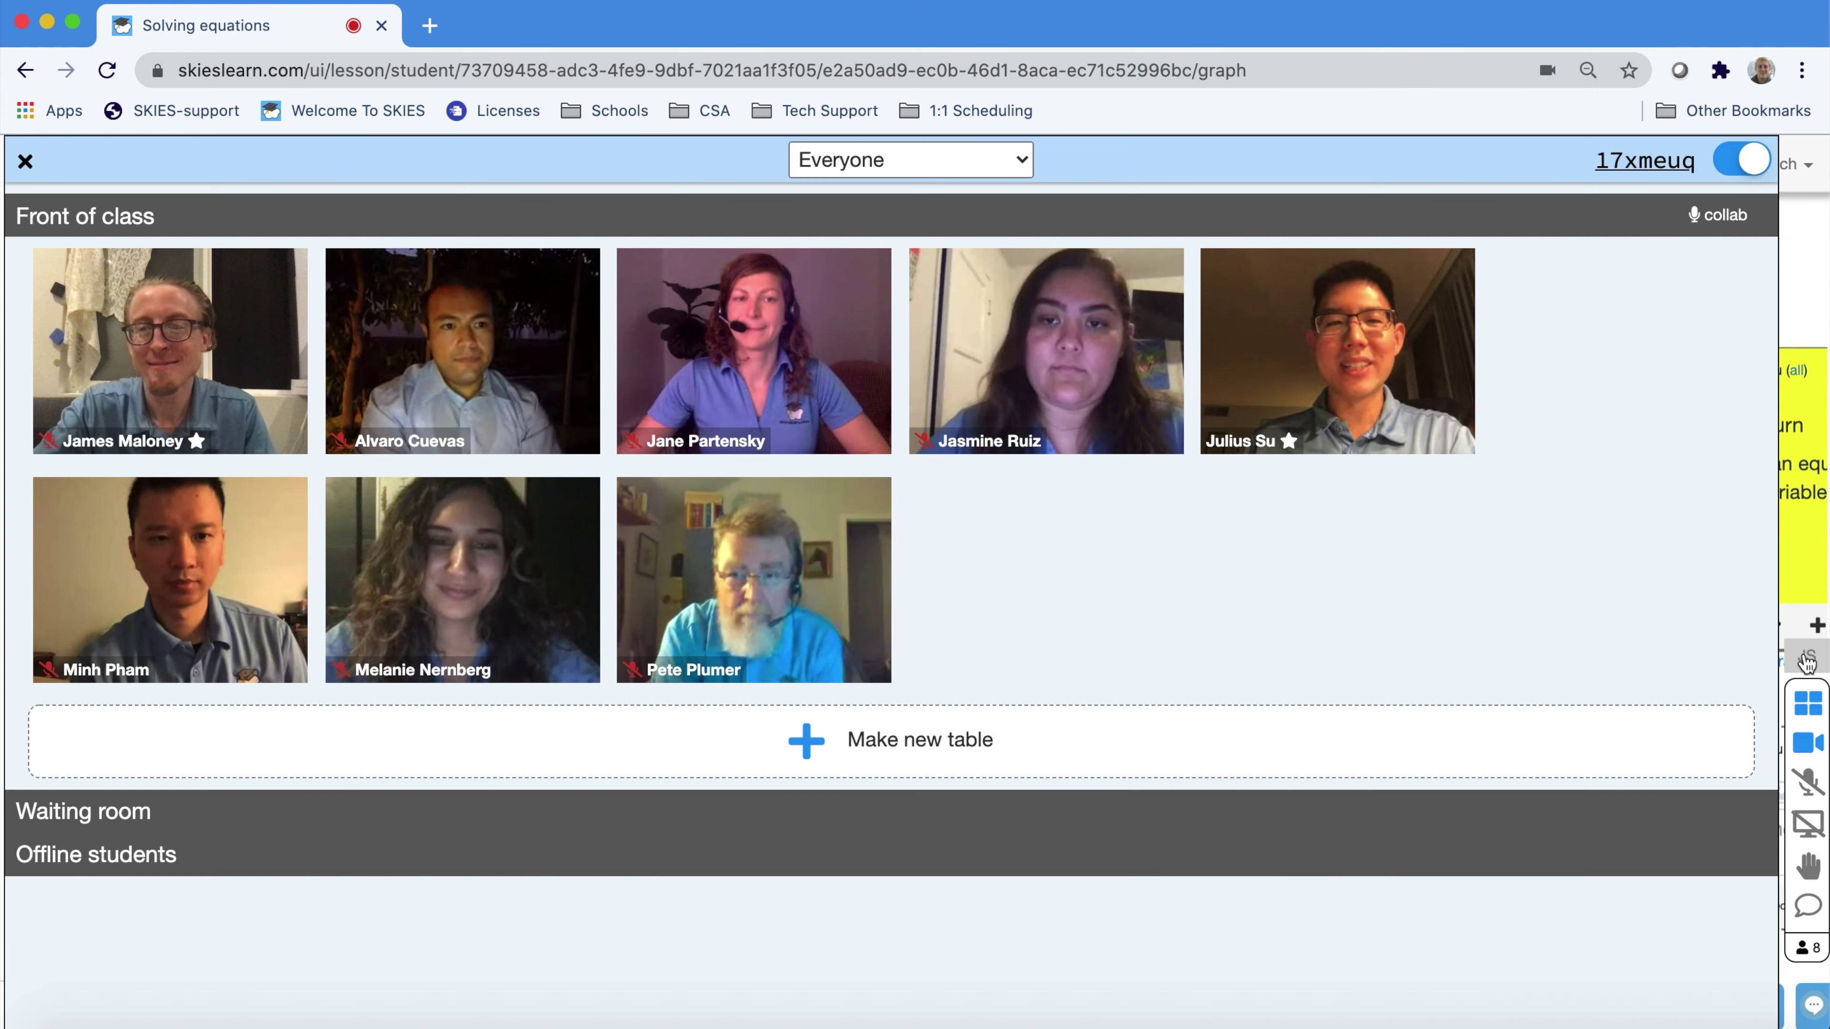
# Step: Preview the teacher's shared screen from the student view, then close it to return
pyautogui.click(1808, 660)
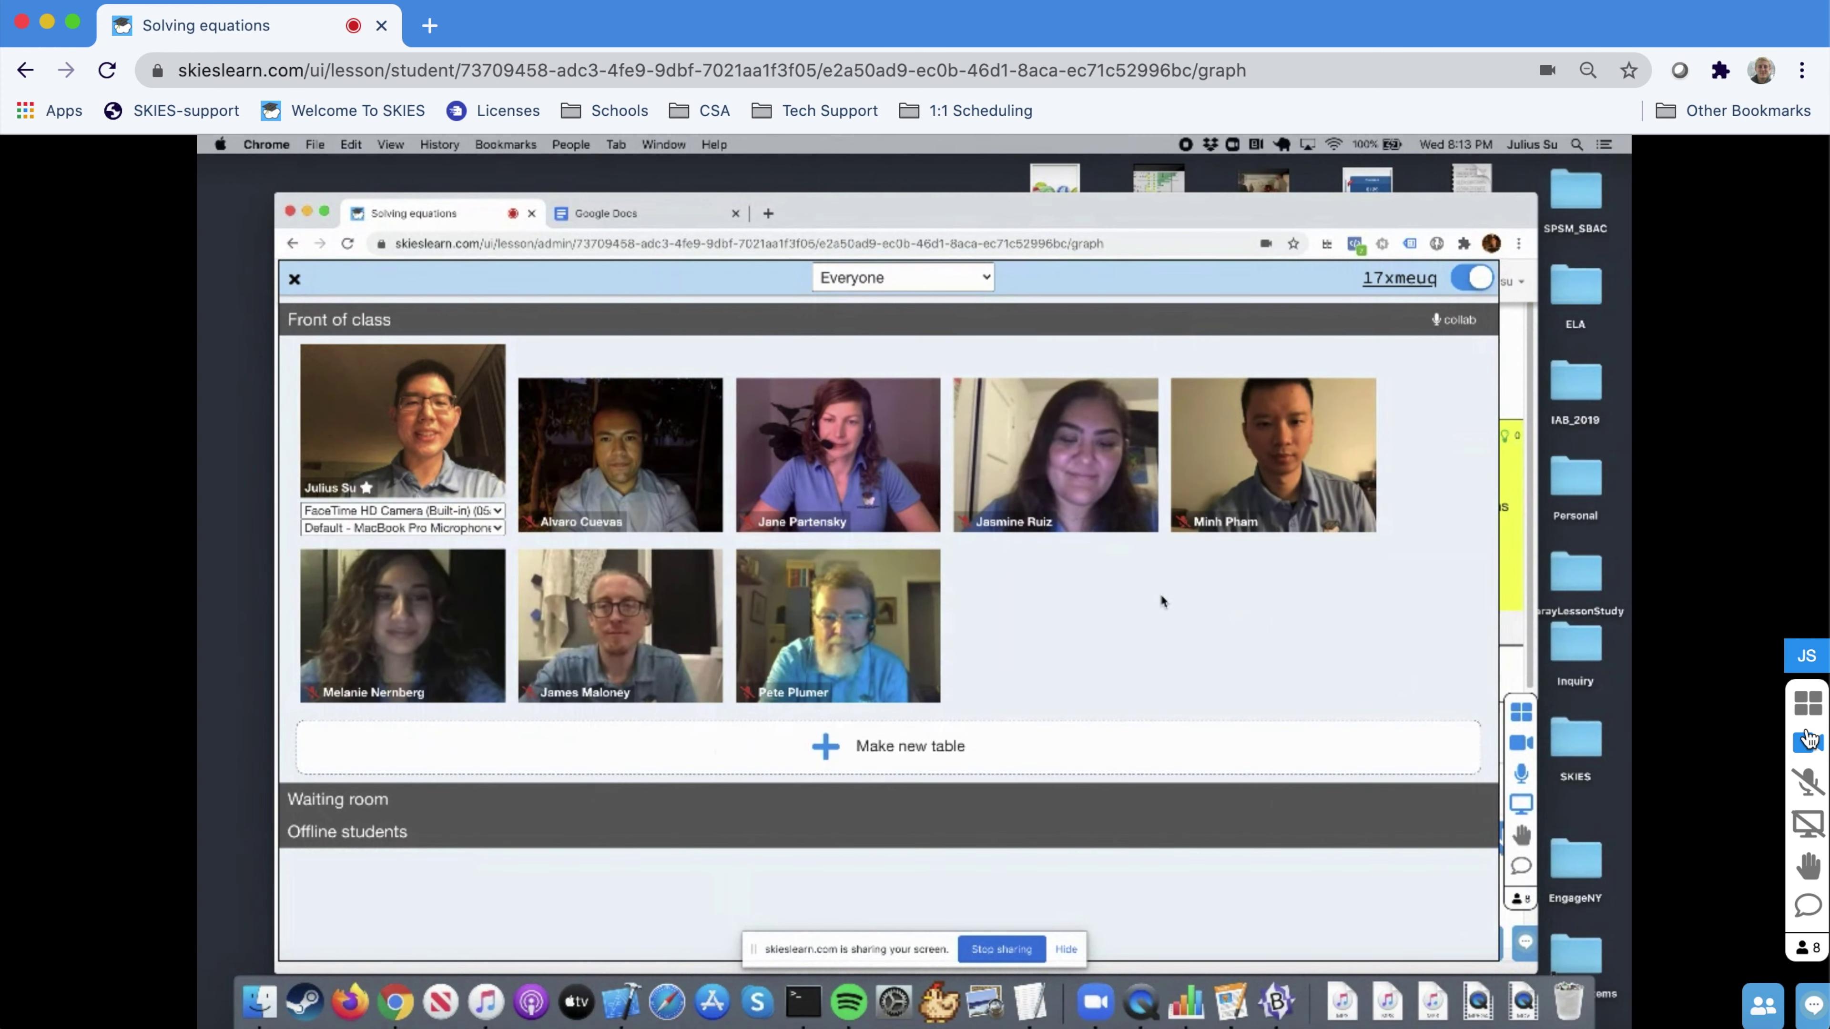
pyautogui.click(1809, 741)
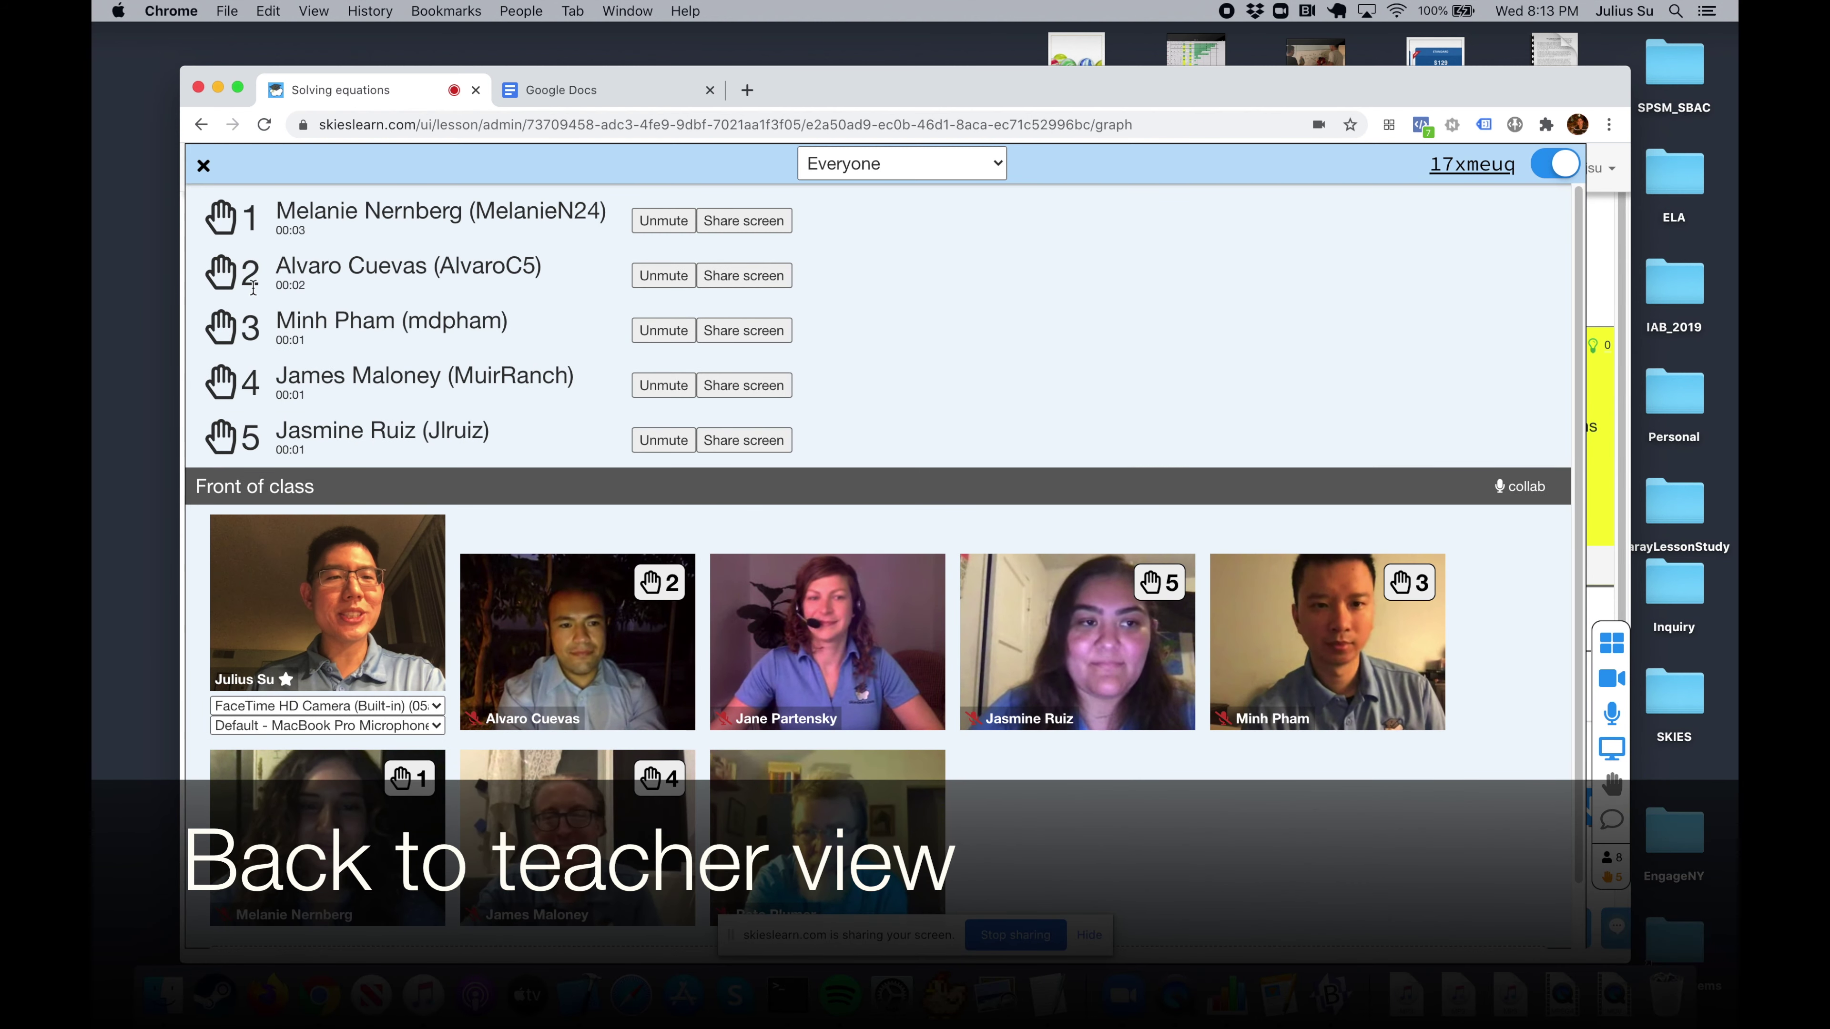
# Step: Call on the first raised-hand student by asking them to unmute
pyautogui.moveTo(1042, 705)
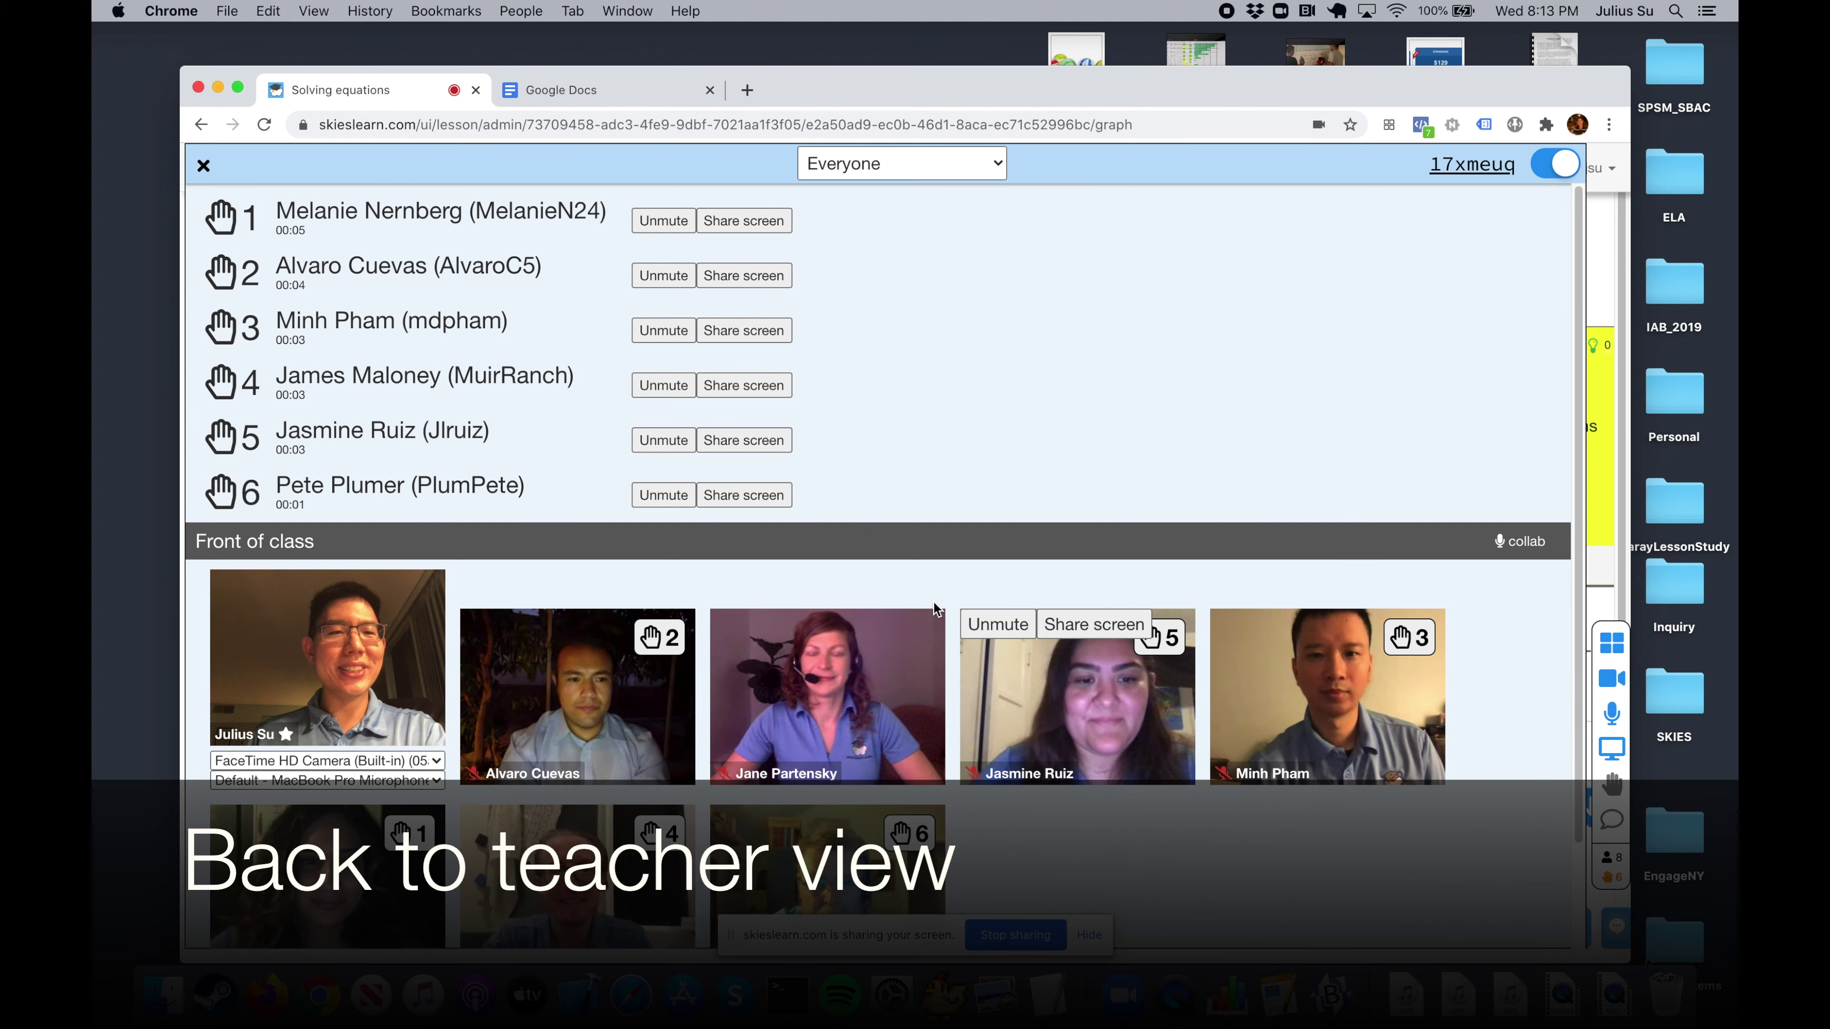
pyautogui.scroll(-3, 1024, 692)
pyautogui.moveTo(380, 683)
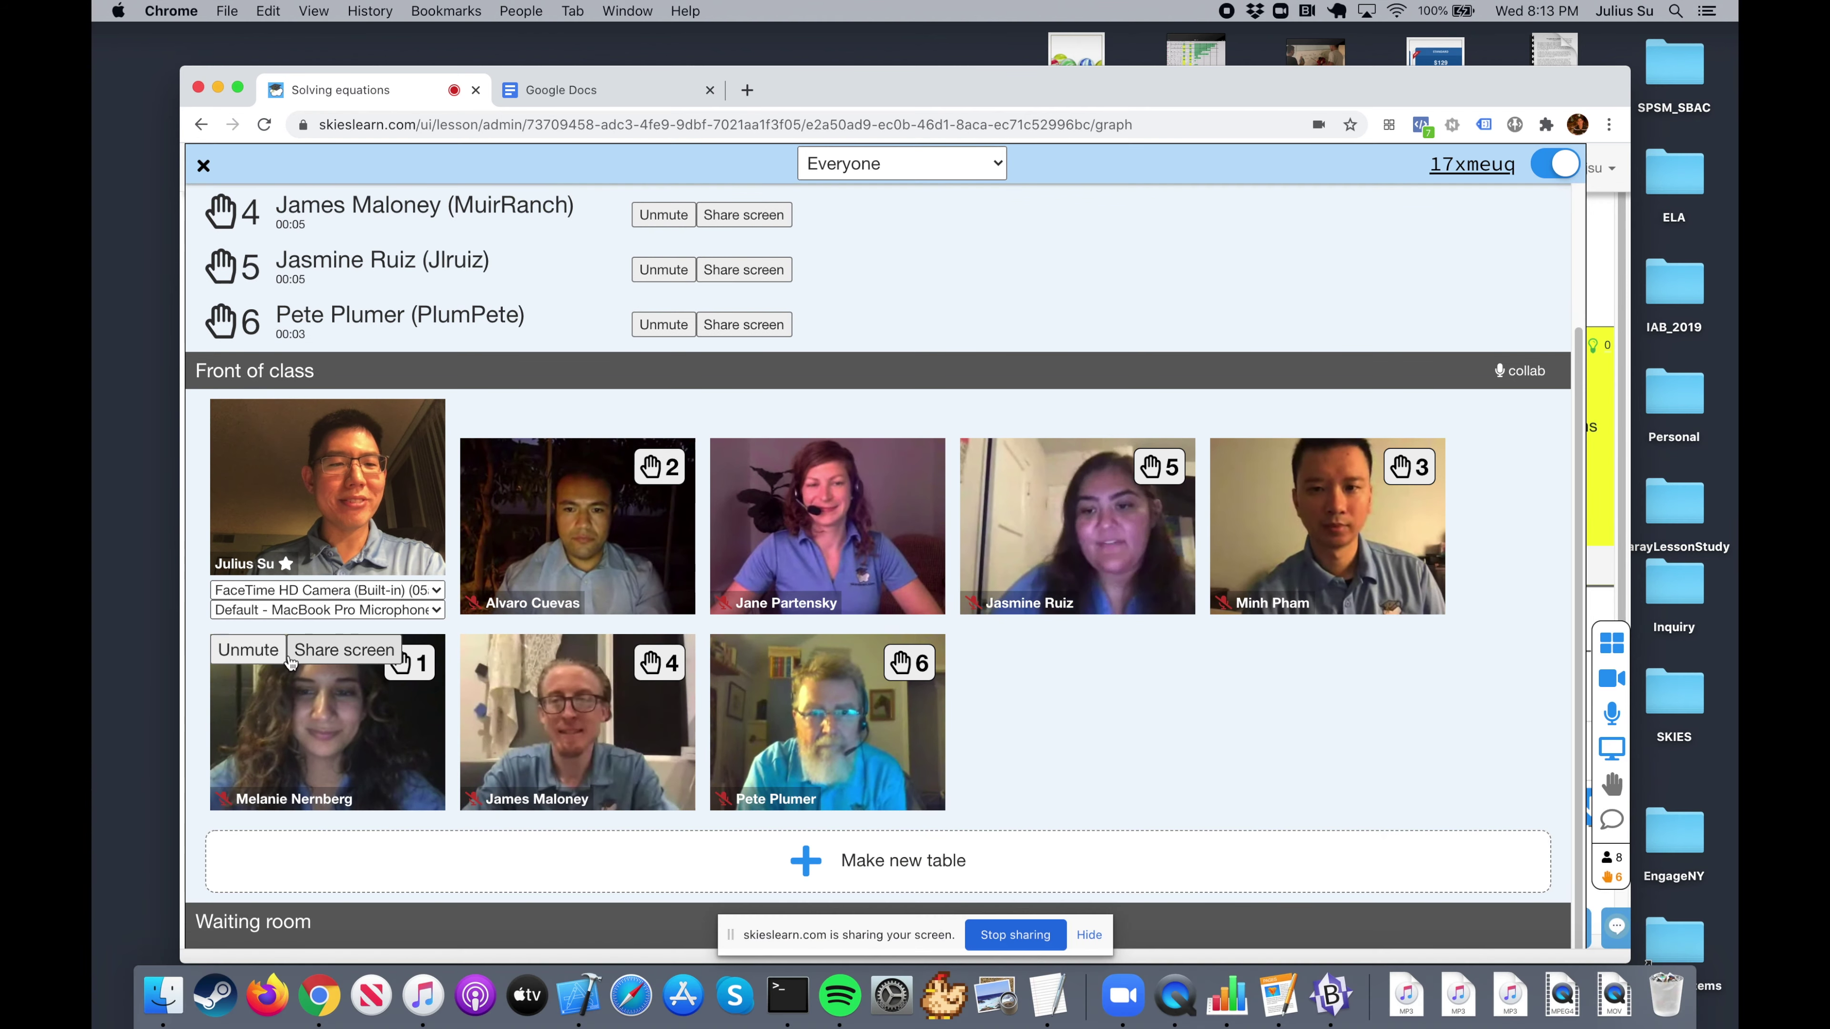
pyautogui.moveTo(403, 713)
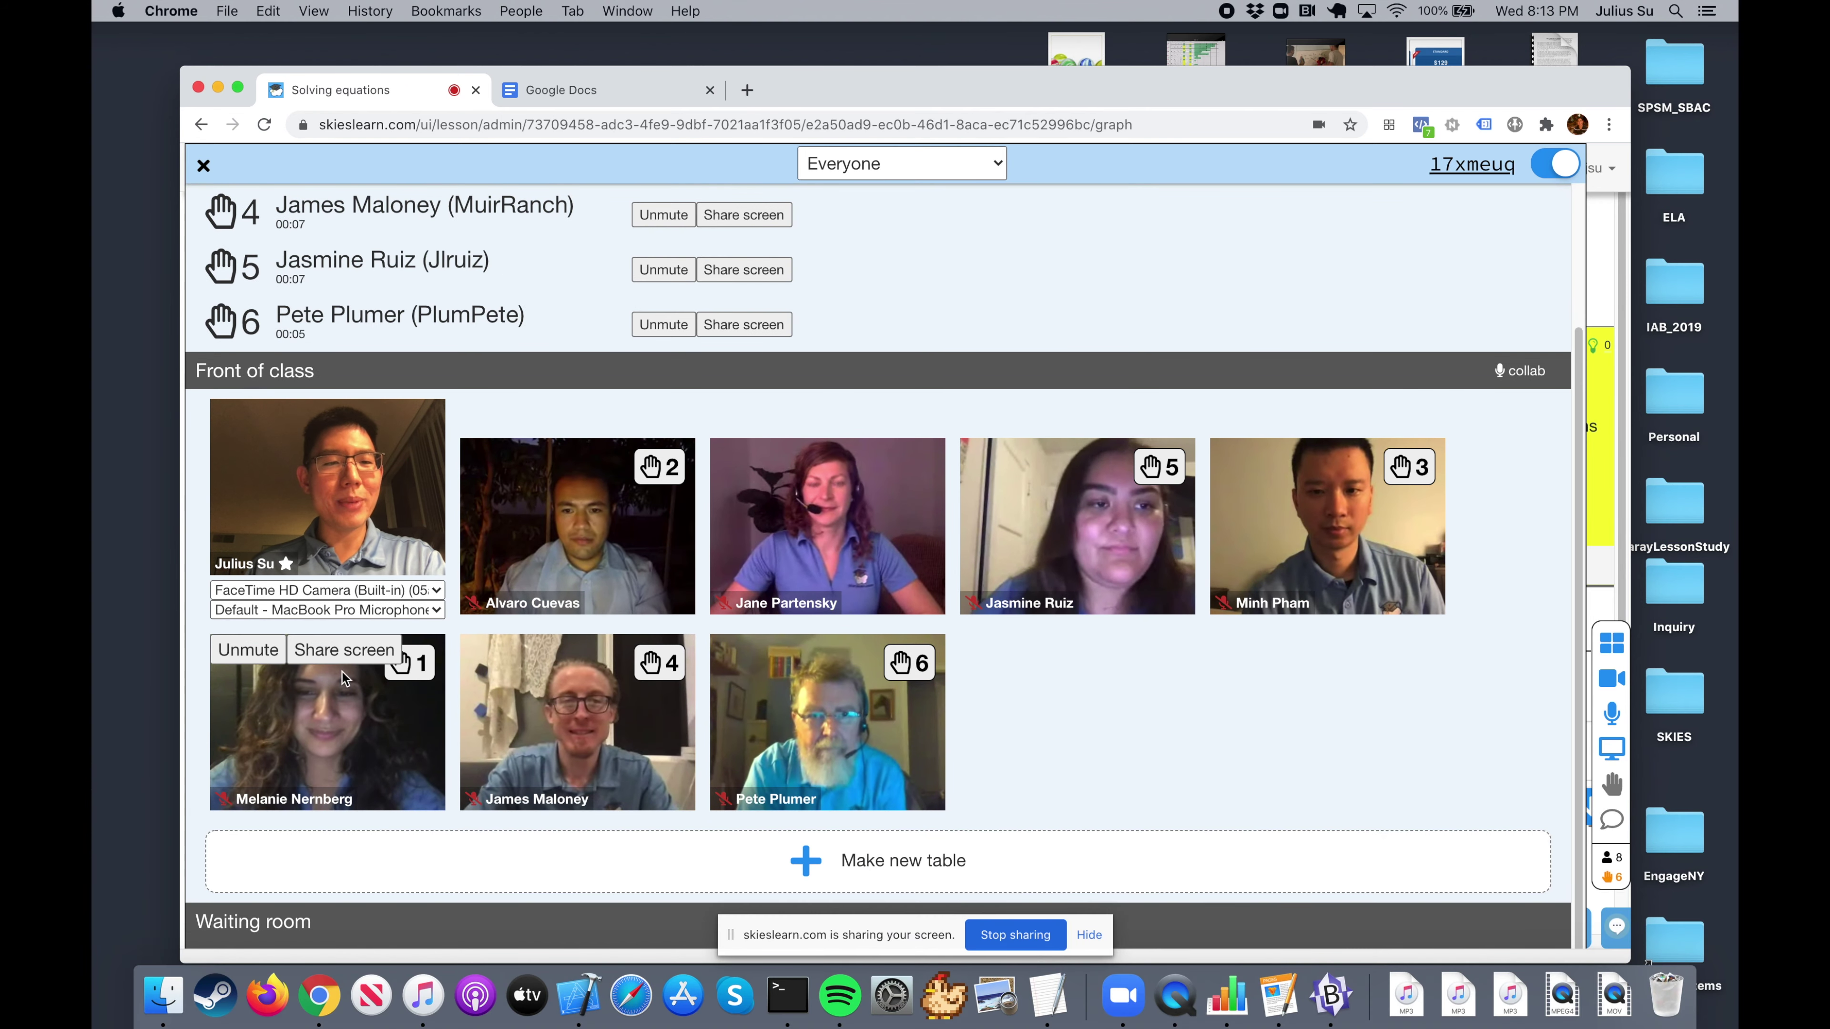
pyautogui.click(248, 649)
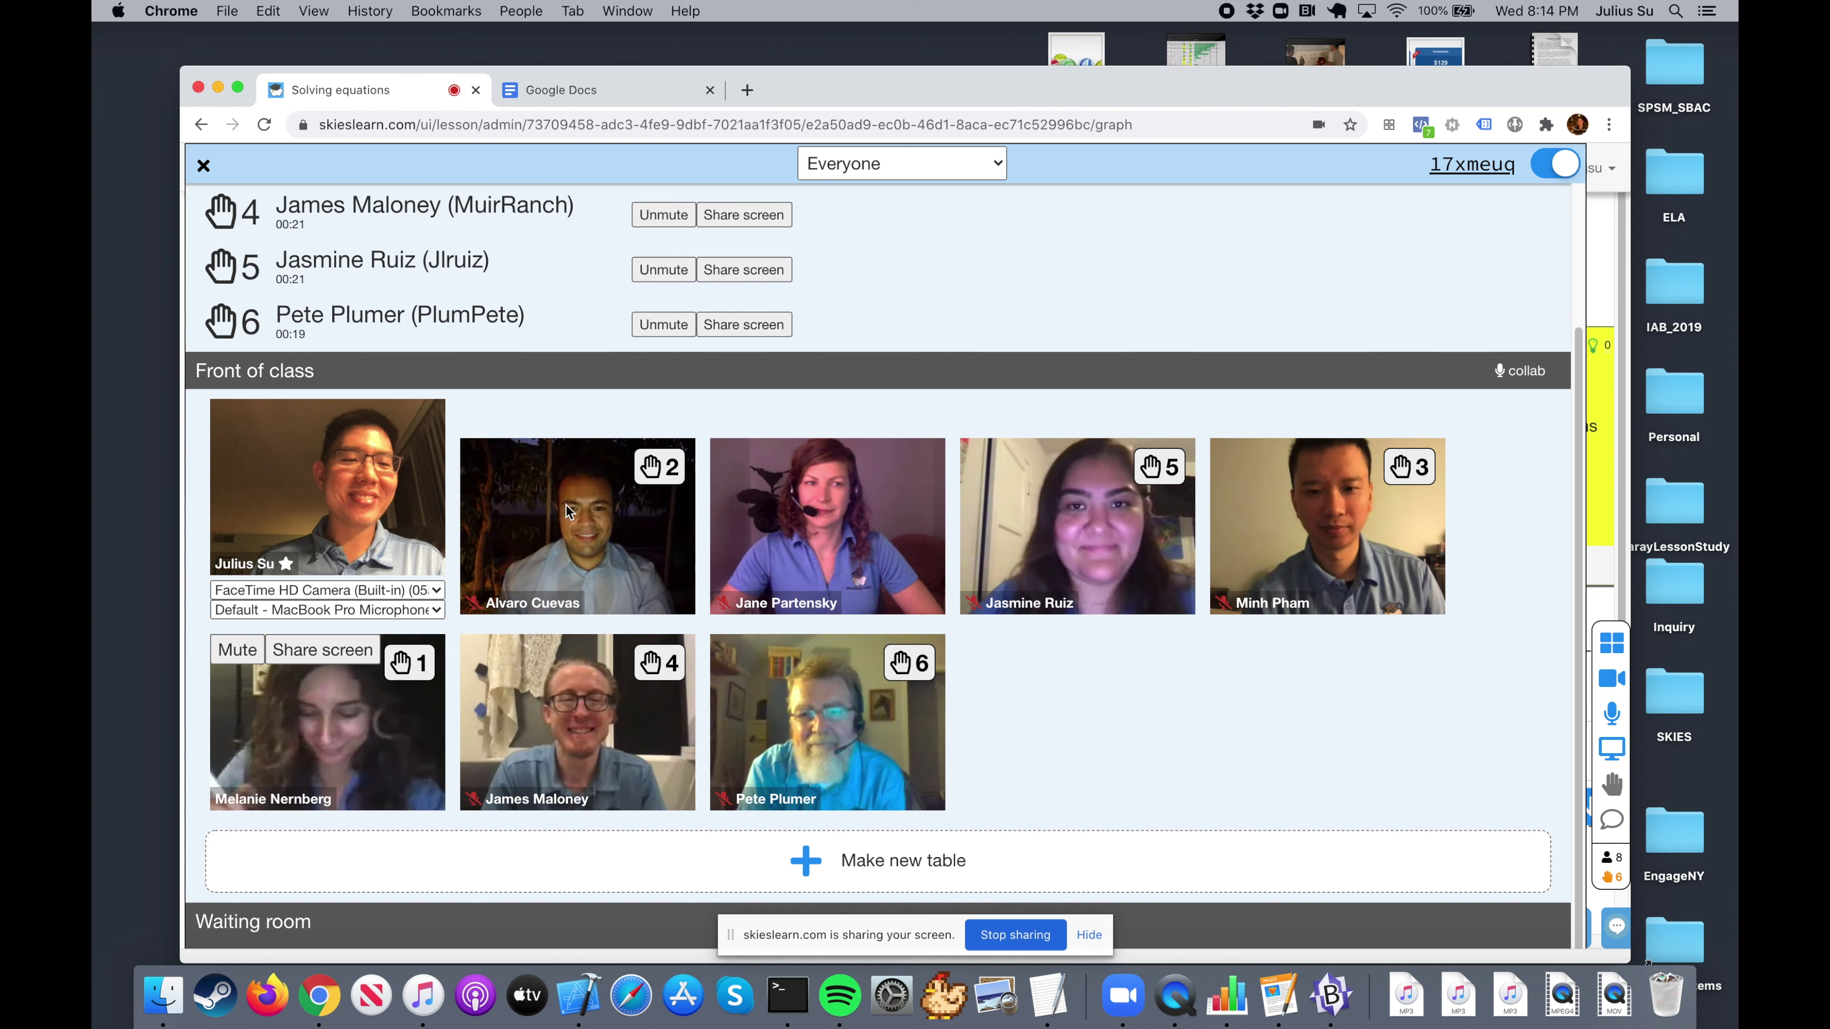
# Step: Lower all five raised hands so the queue is empty
pyautogui.click(420, 666)
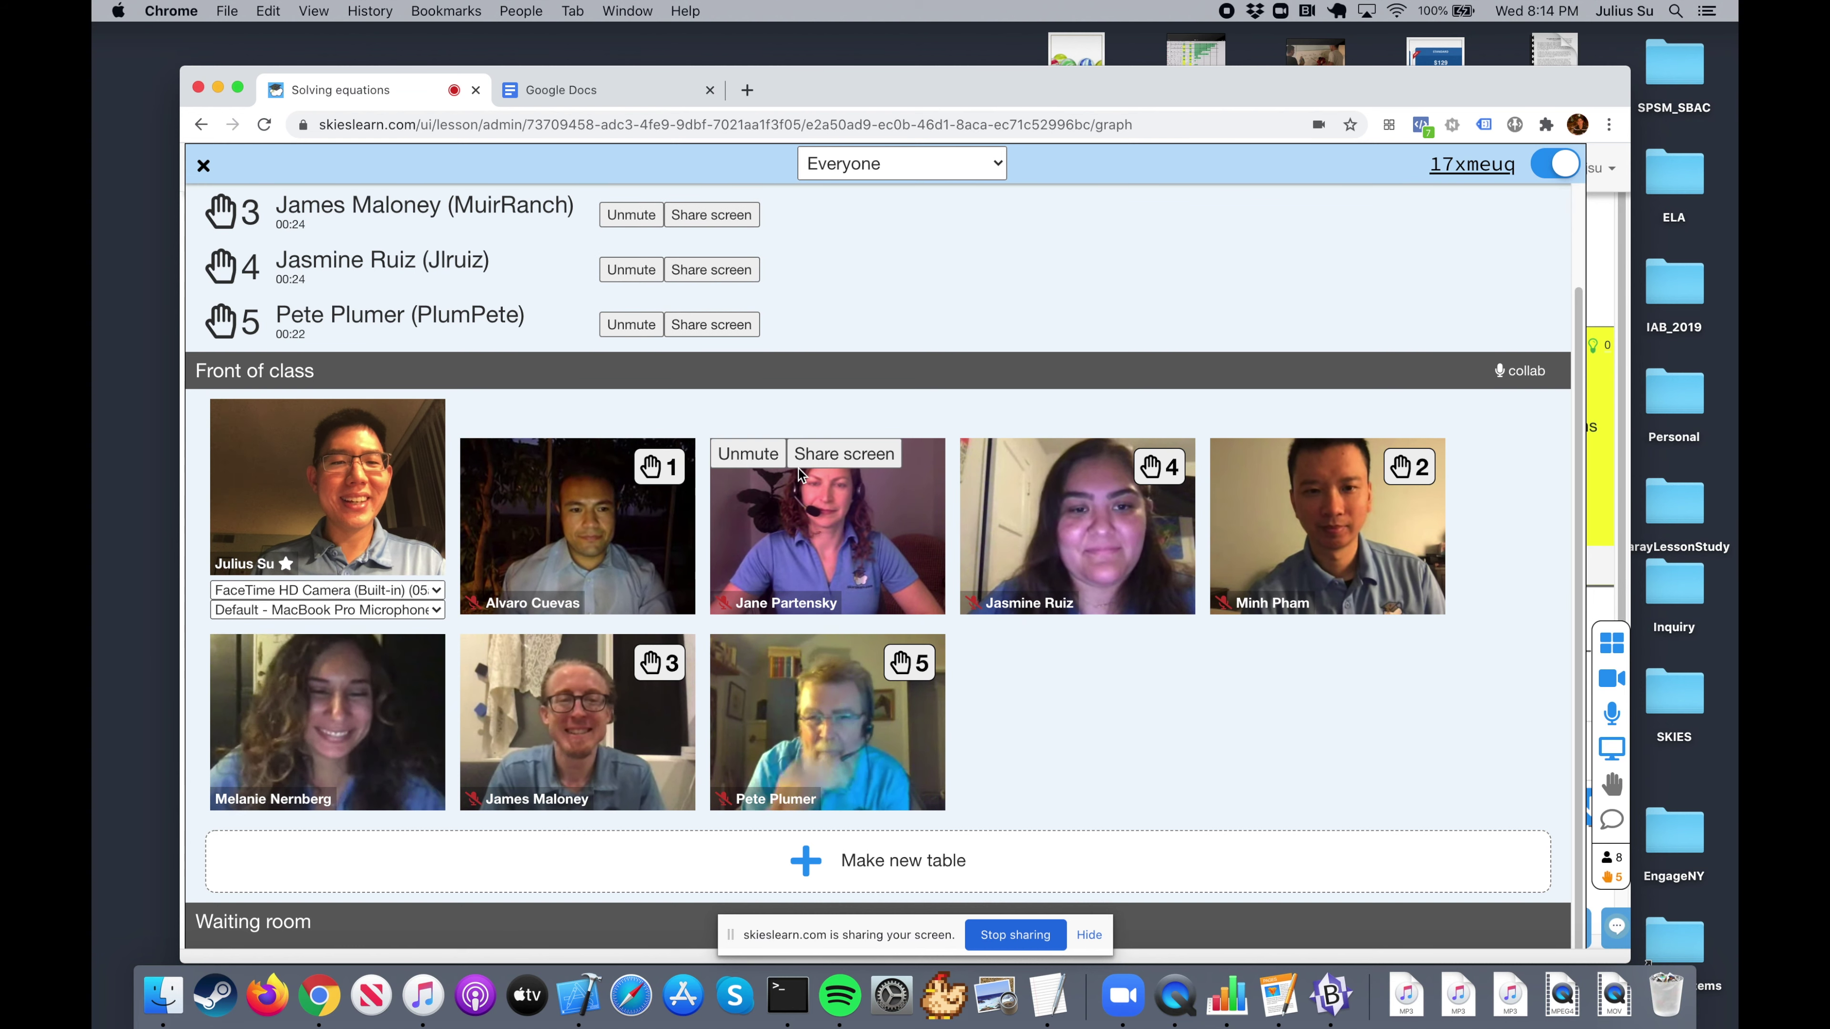
pyautogui.scroll(3, 548, 447)
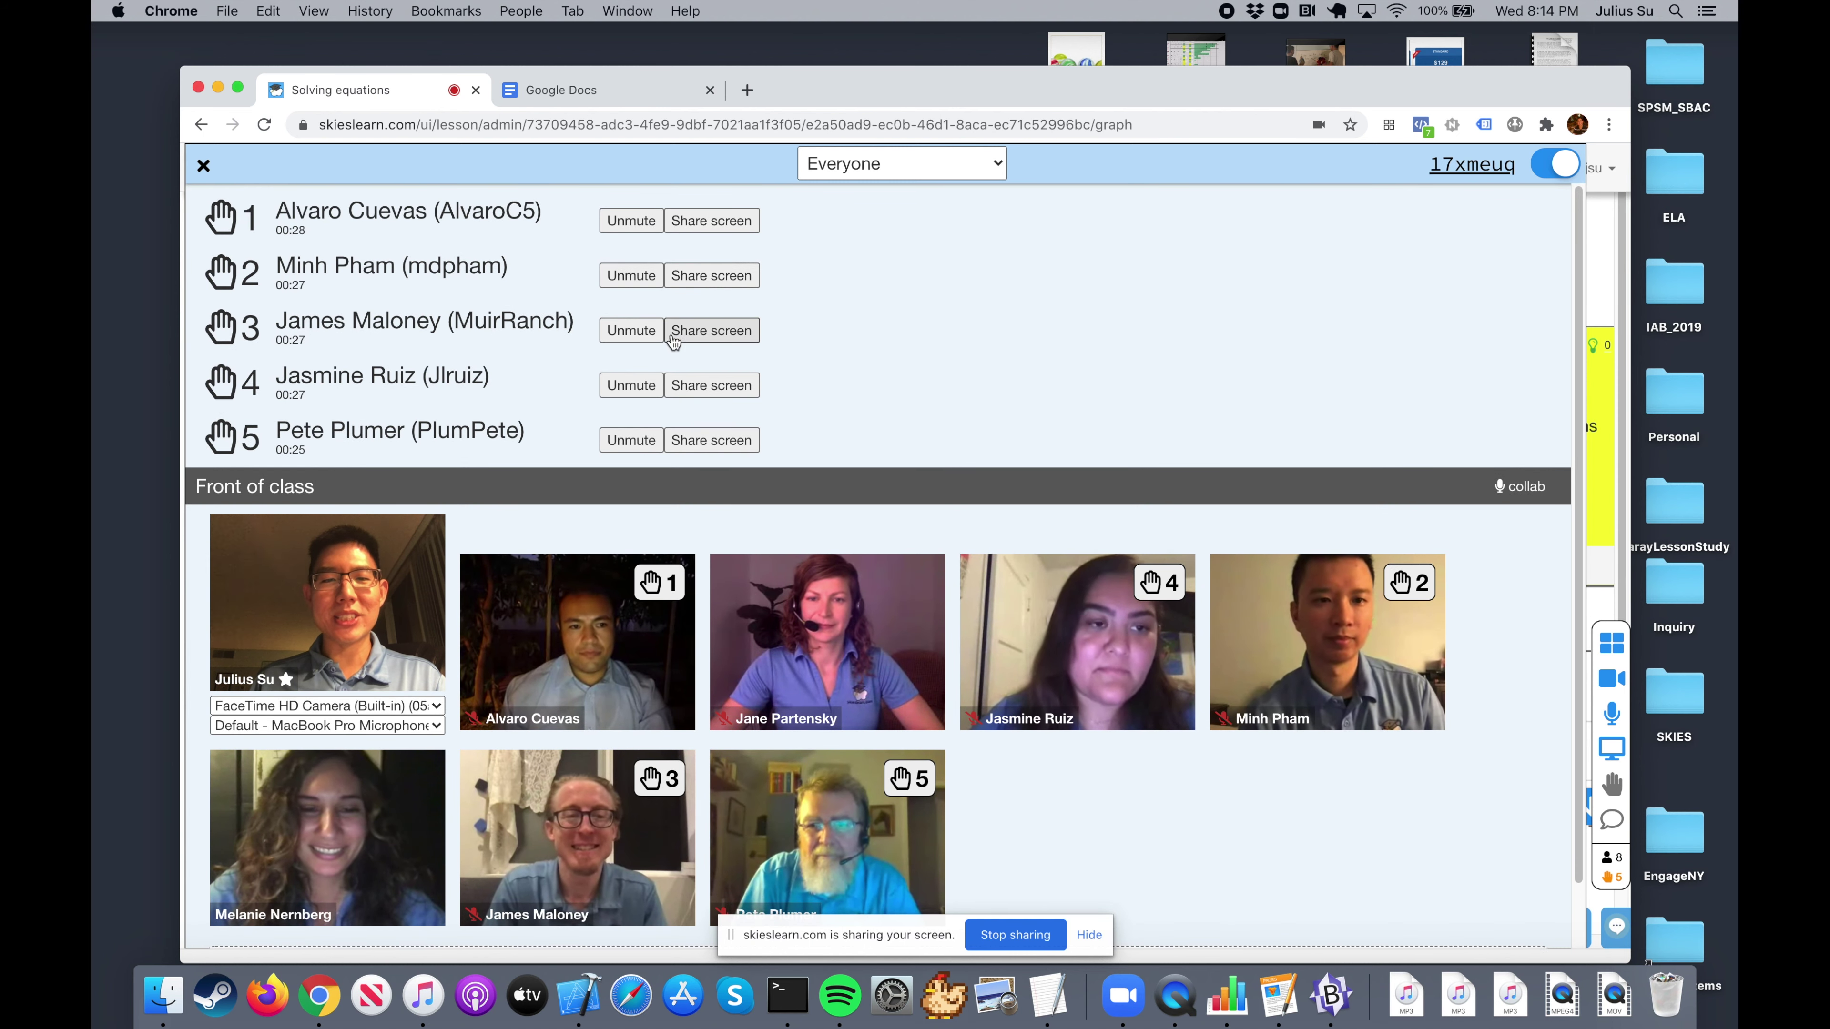
pyautogui.click(224, 230)
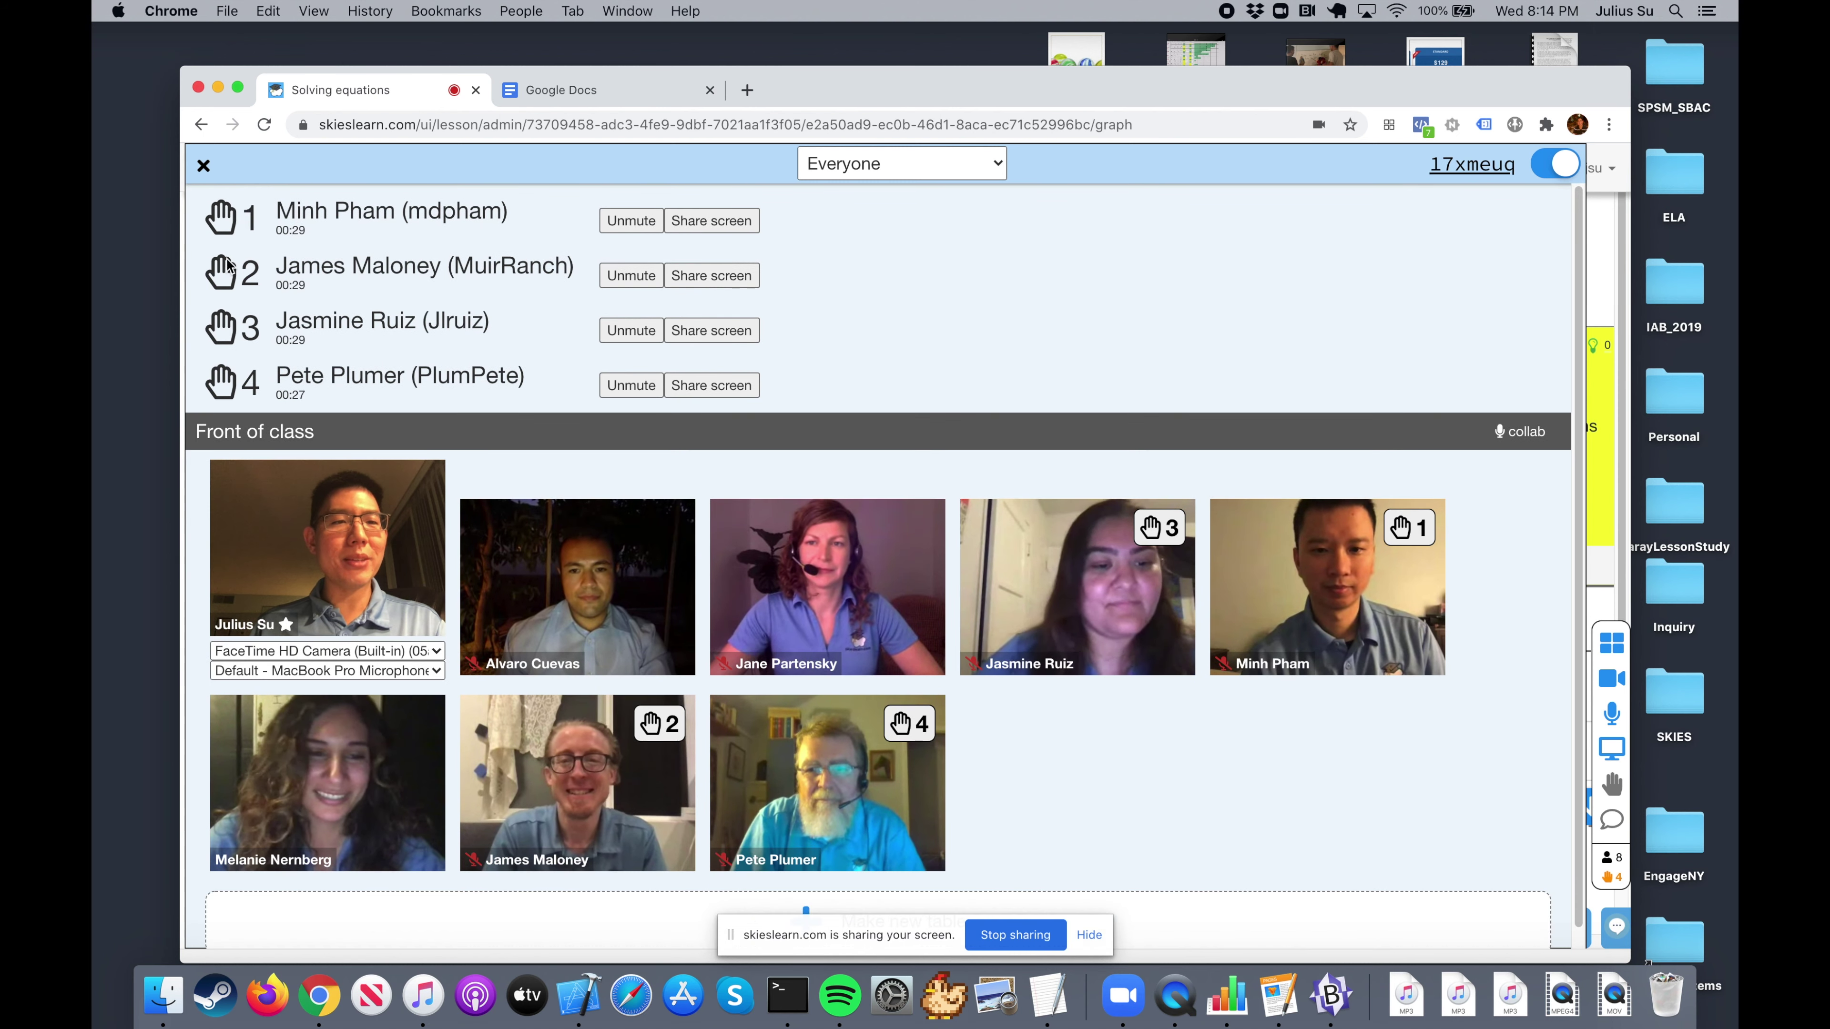
pyautogui.click(223, 229)
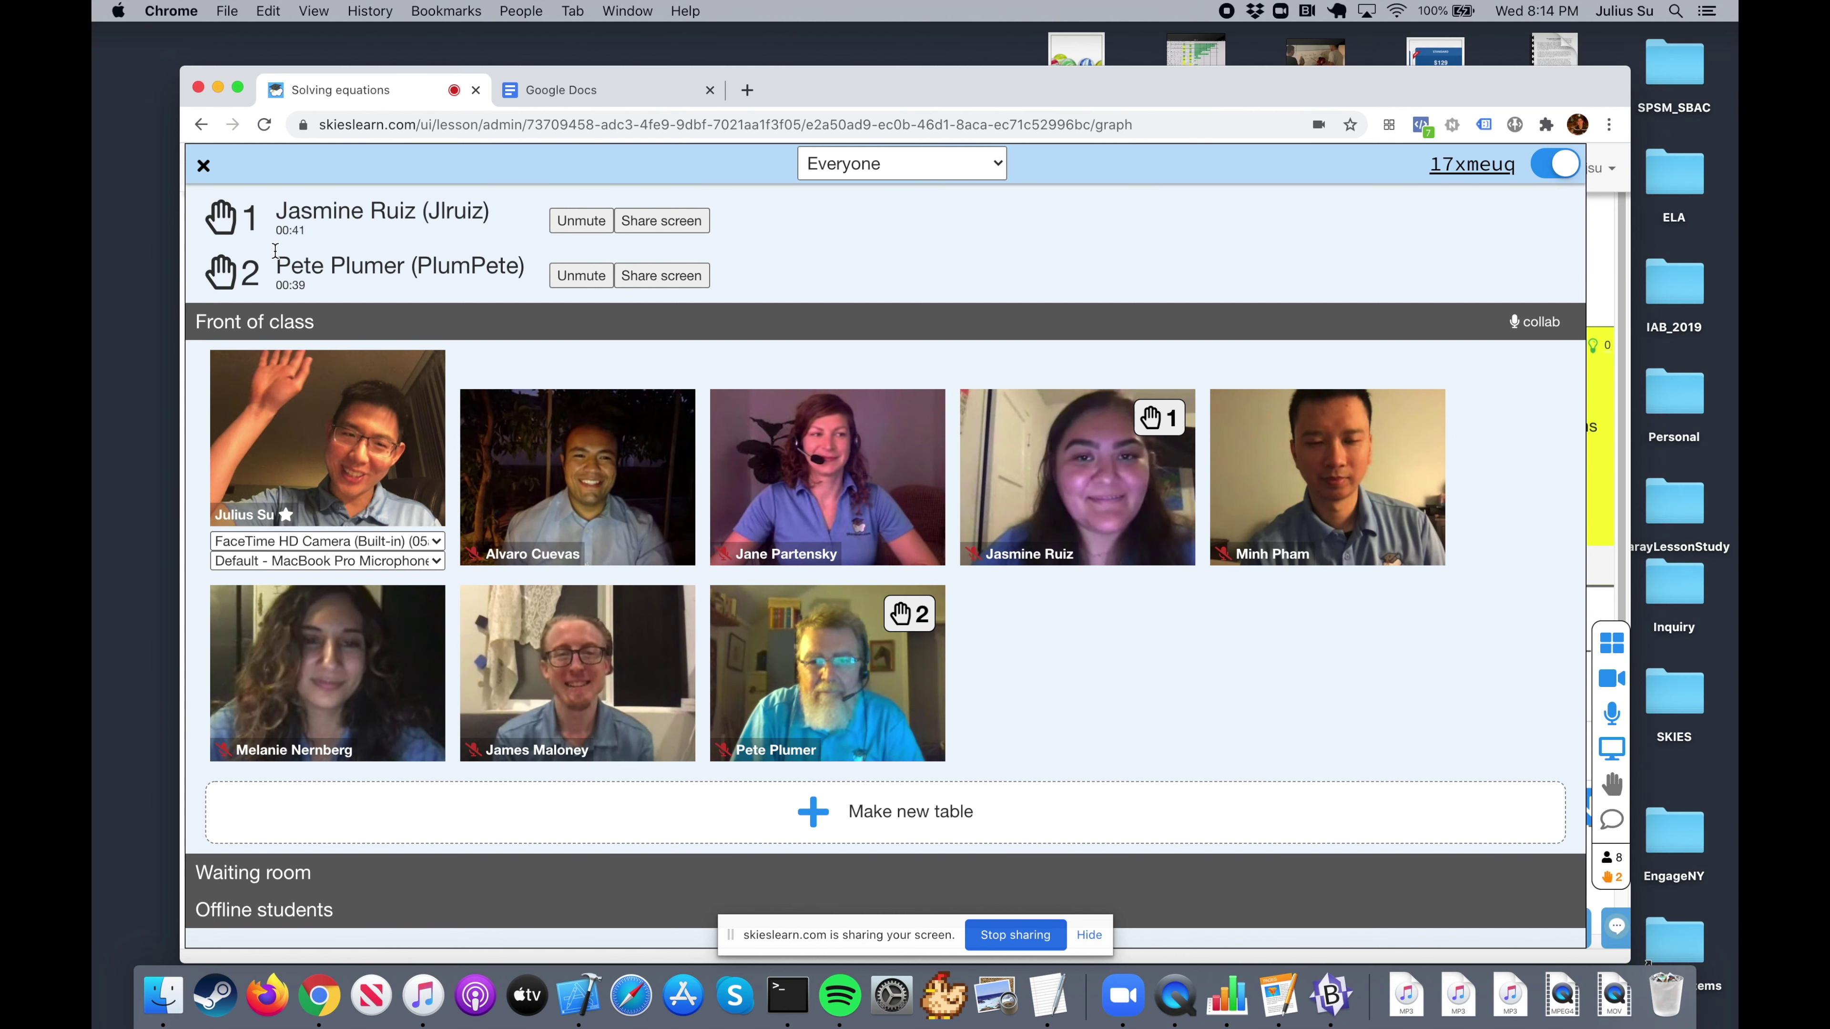
pyautogui.click(221, 216)
pyautogui.click(221, 217)
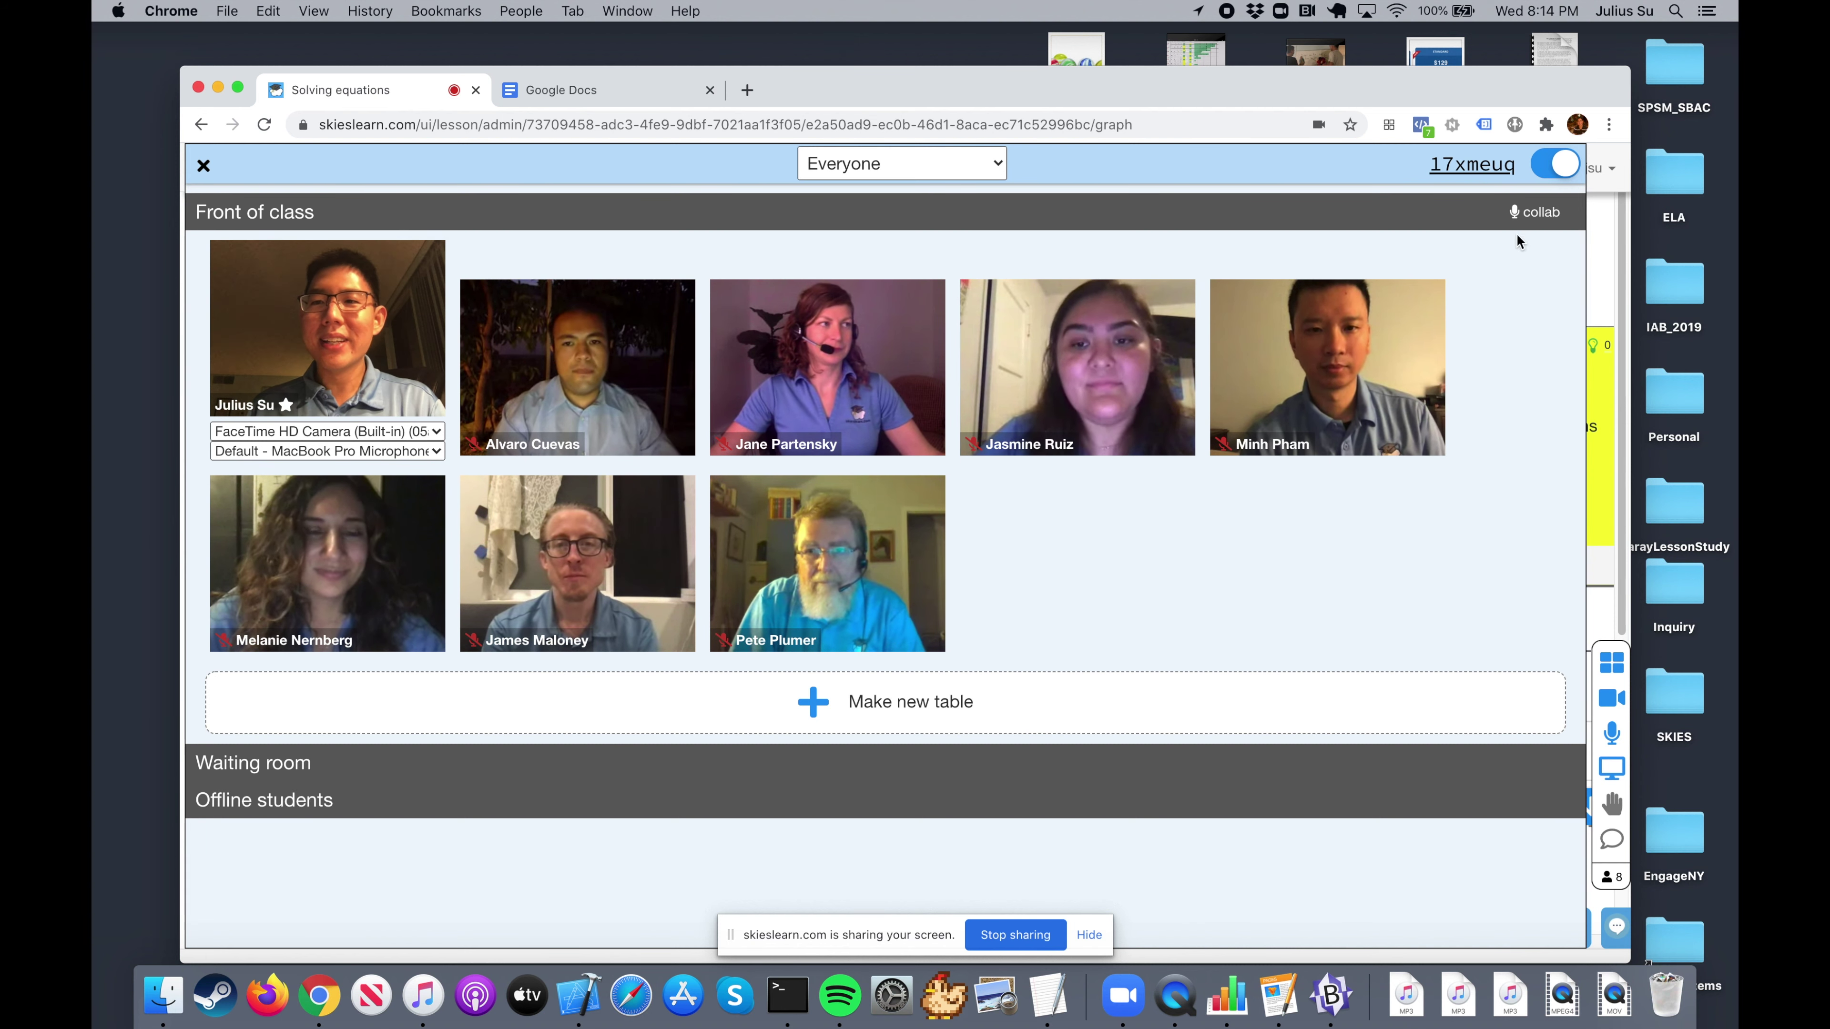
# Step: Set front-of-class to no collab and add an empty Table 1 below it
pyautogui.click(1535, 214)
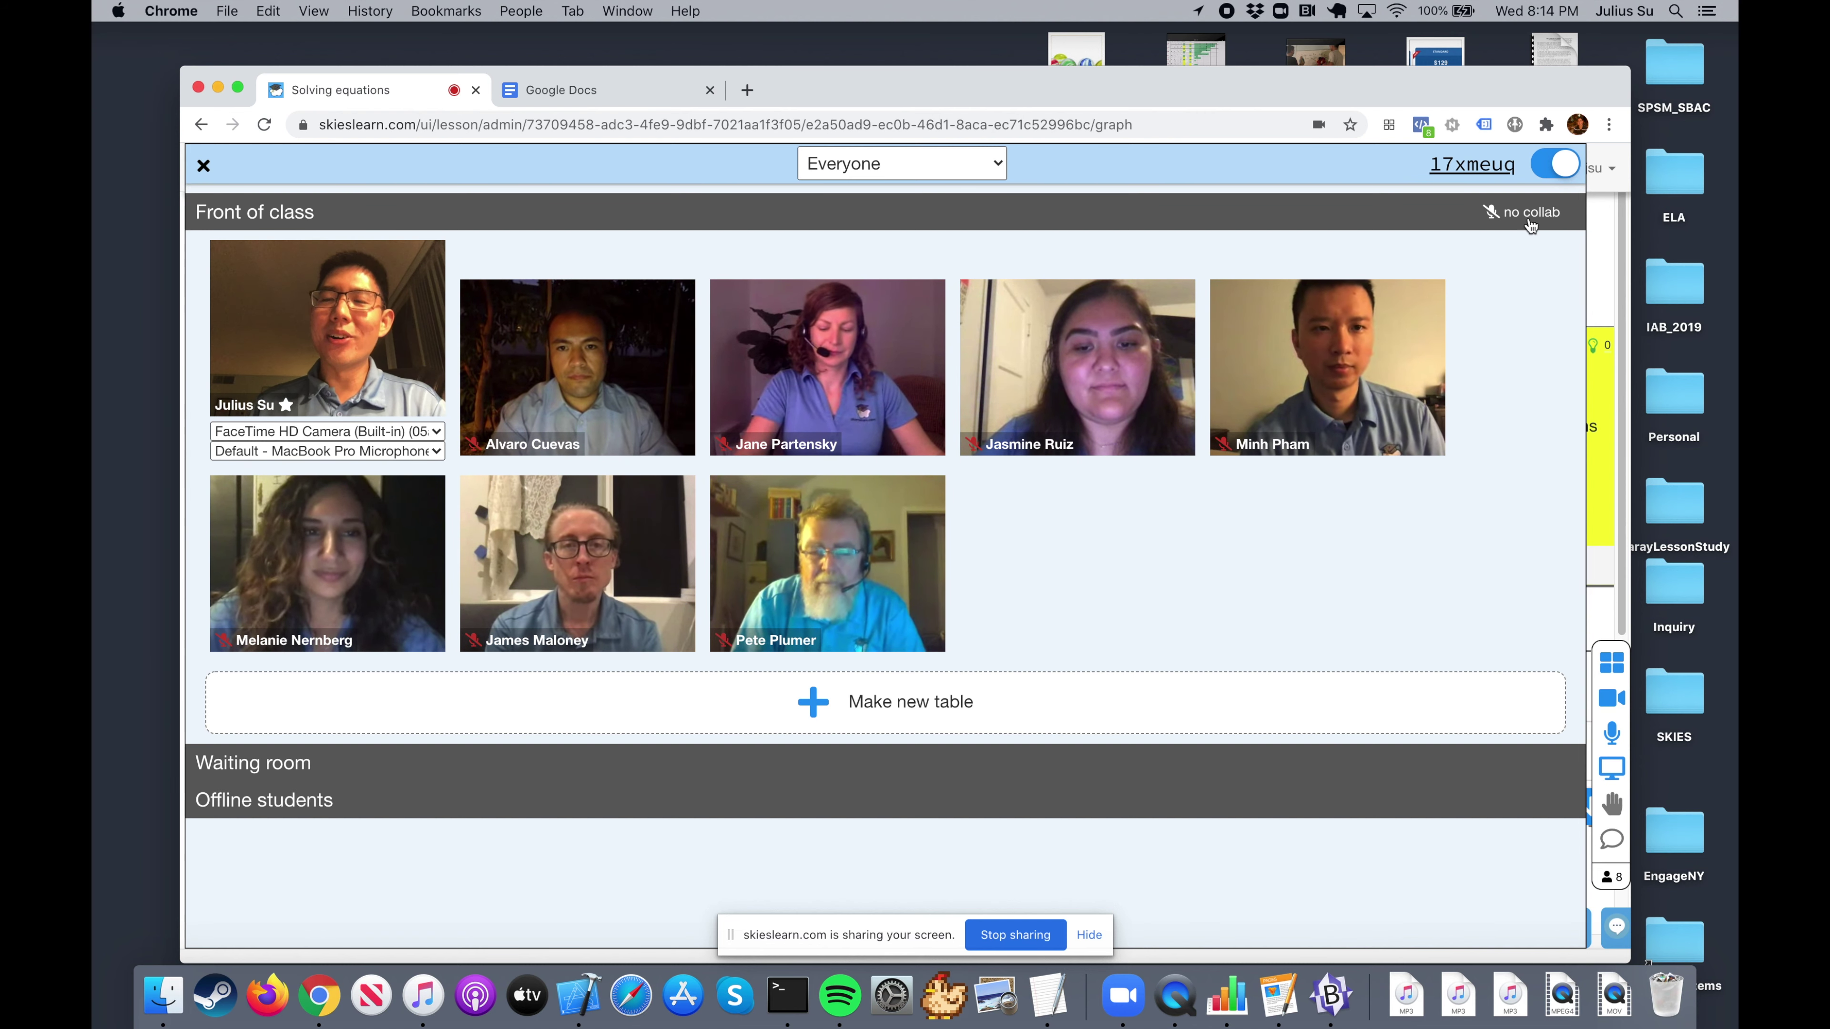
pyautogui.click(1531, 220)
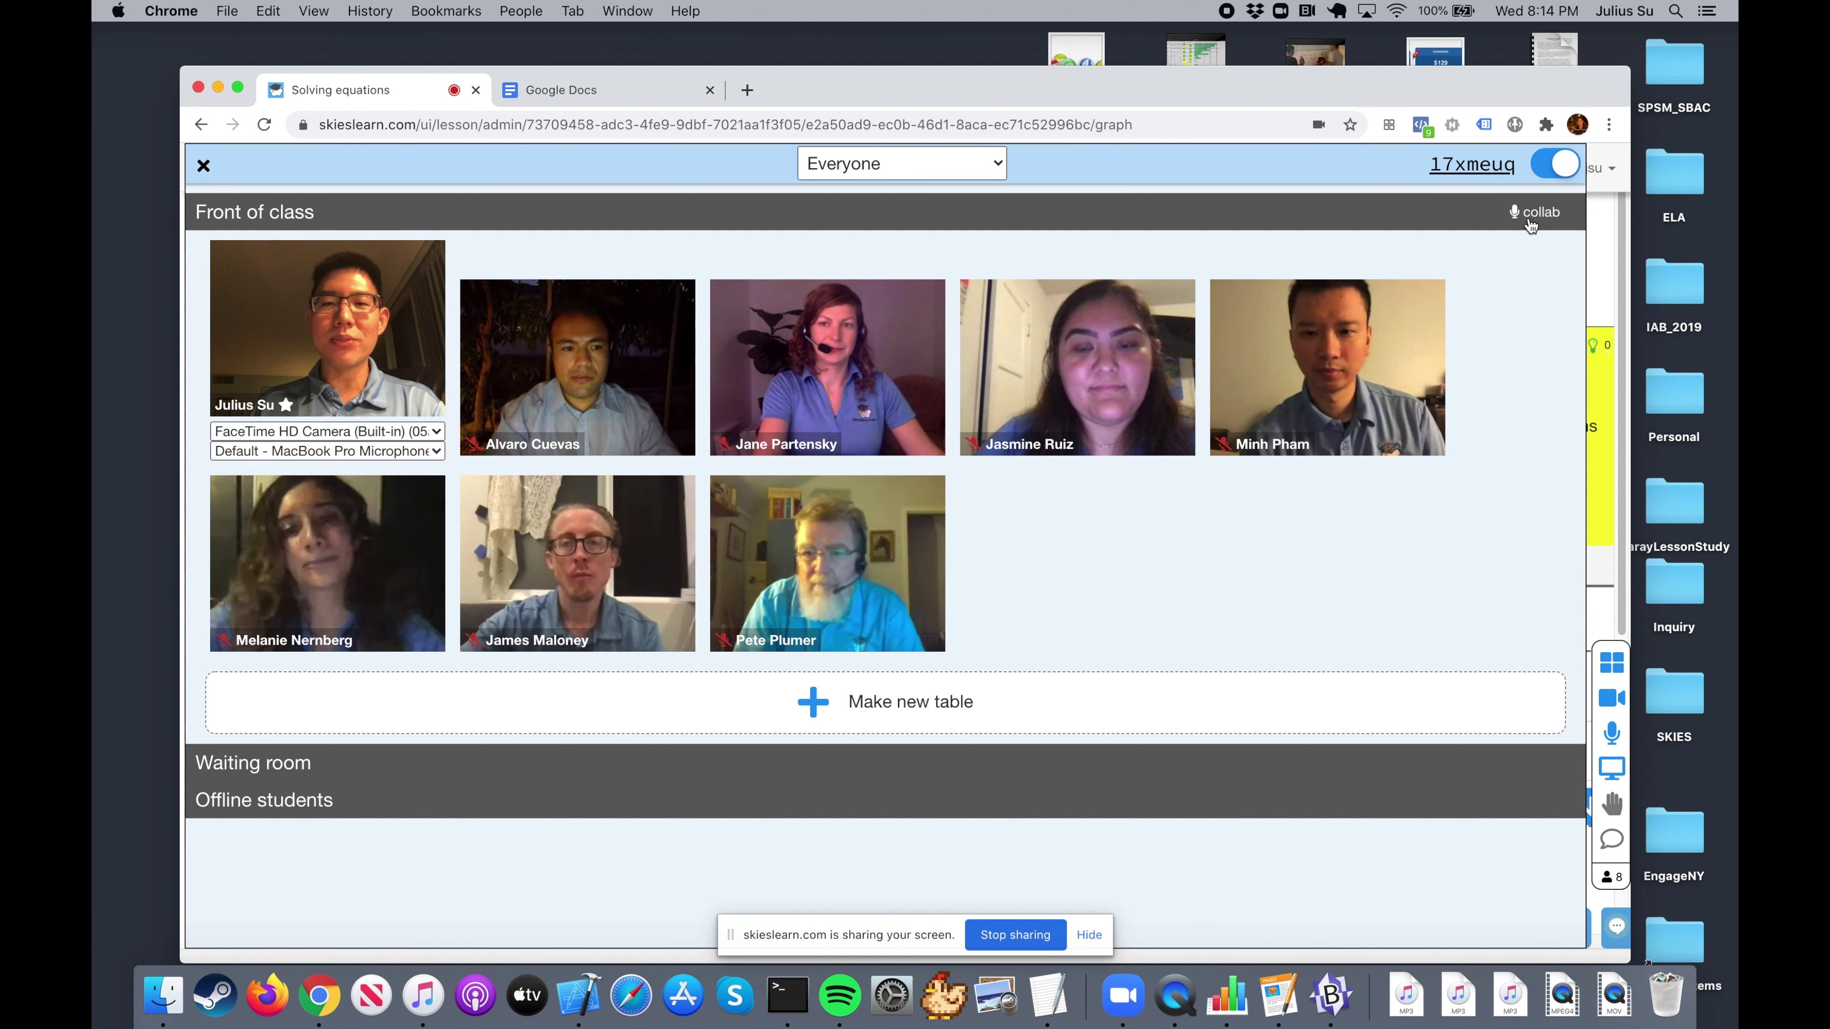
pyautogui.click(1529, 221)
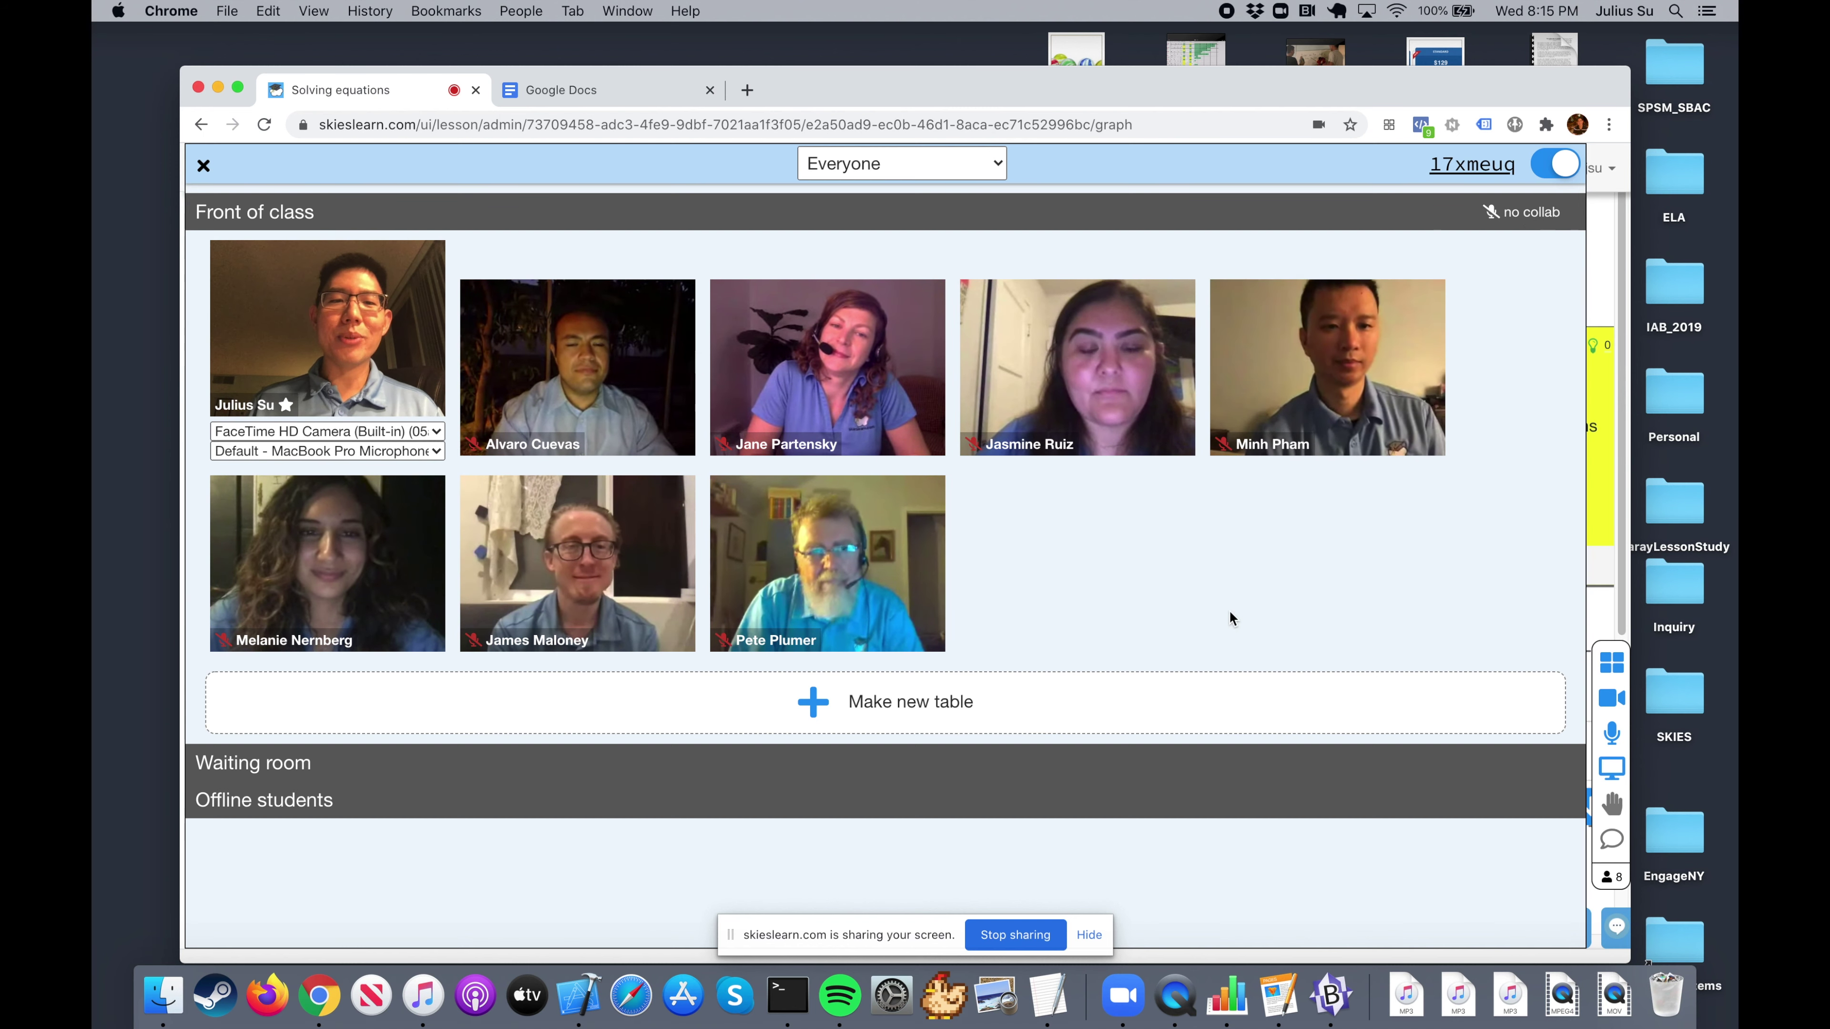
pyautogui.click(999, 696)
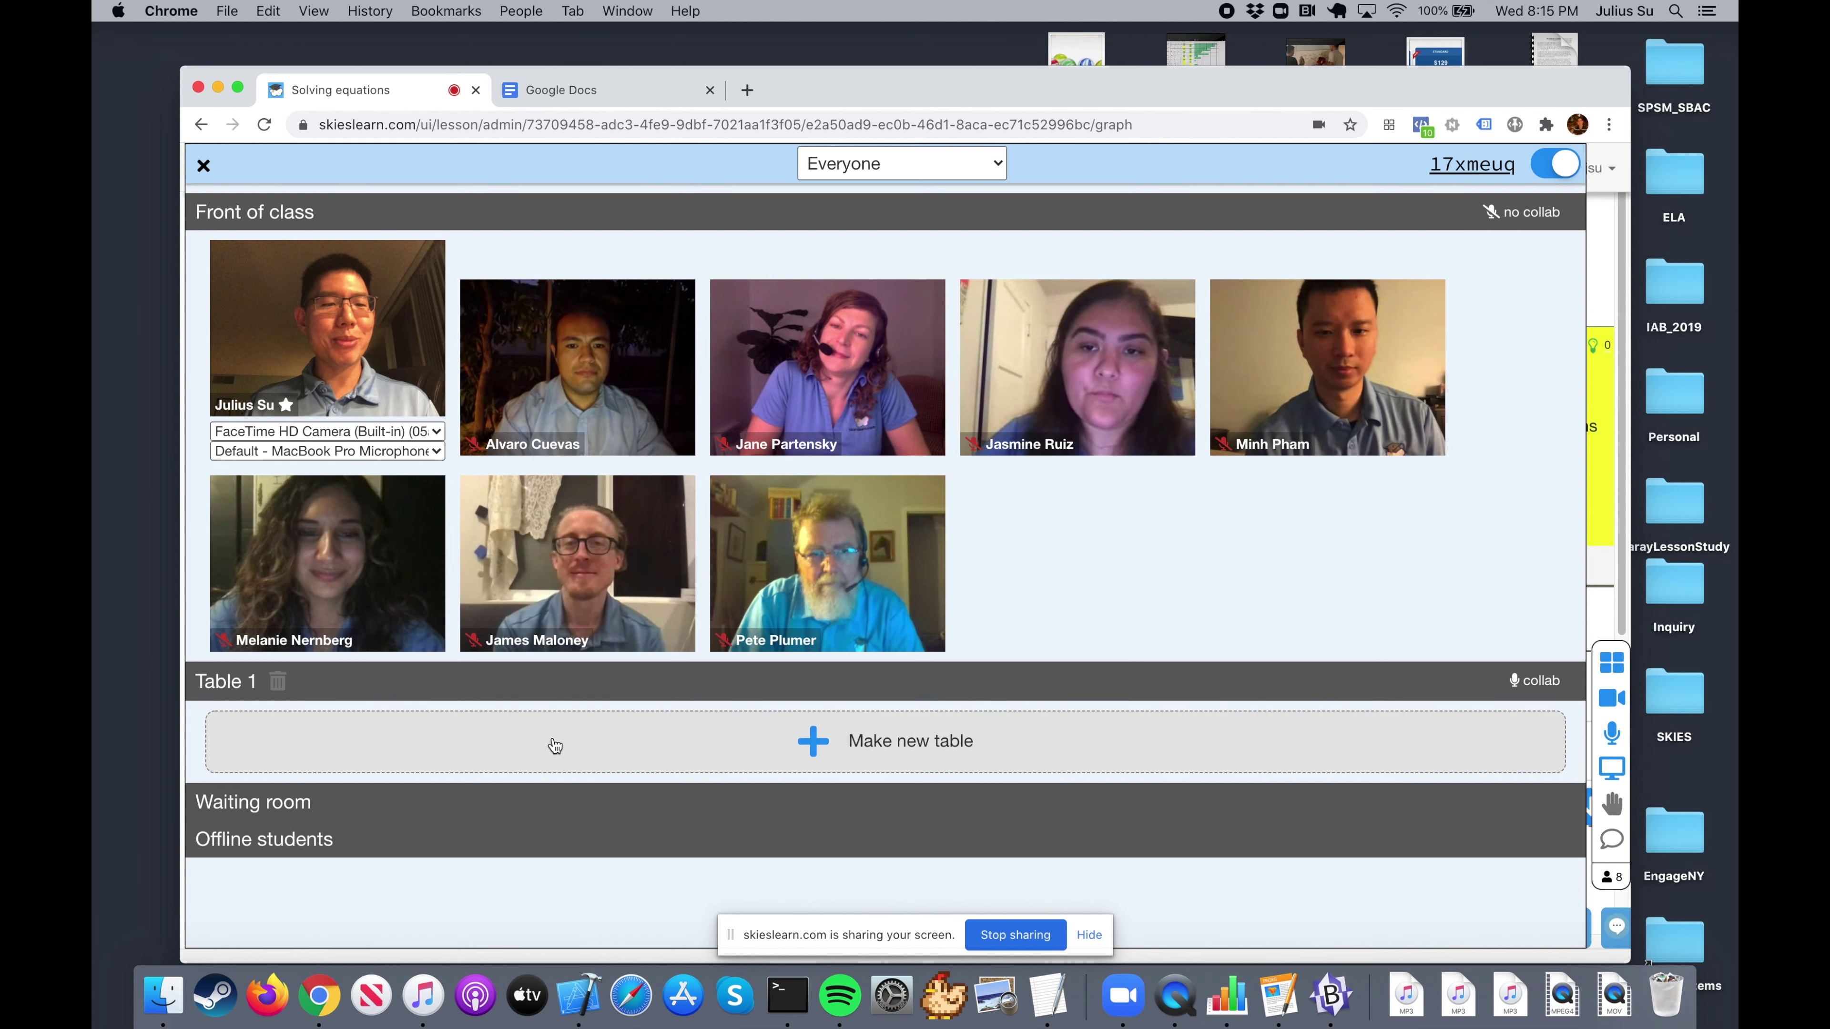
# Step: Add Tables 2, 3 and 4 as further breakout tables
pyautogui.click(805, 754)
pyautogui.click(810, 782)
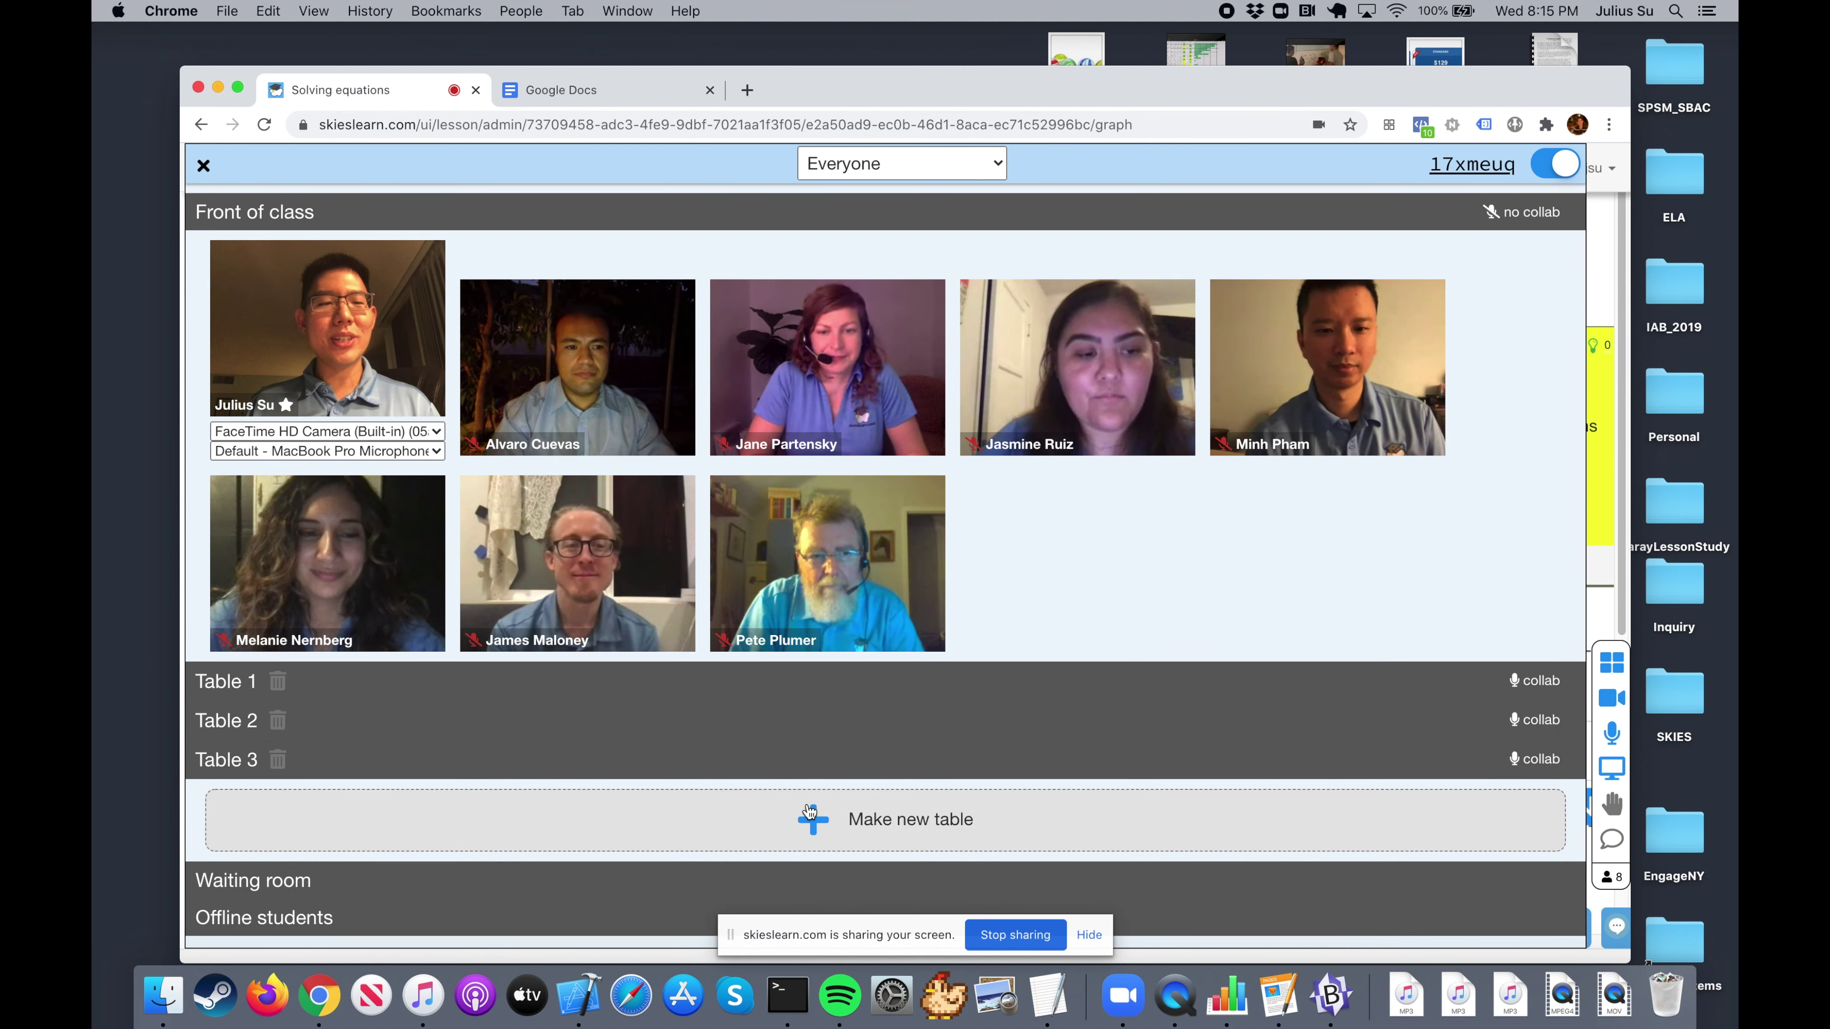
pyautogui.click(732, 806)
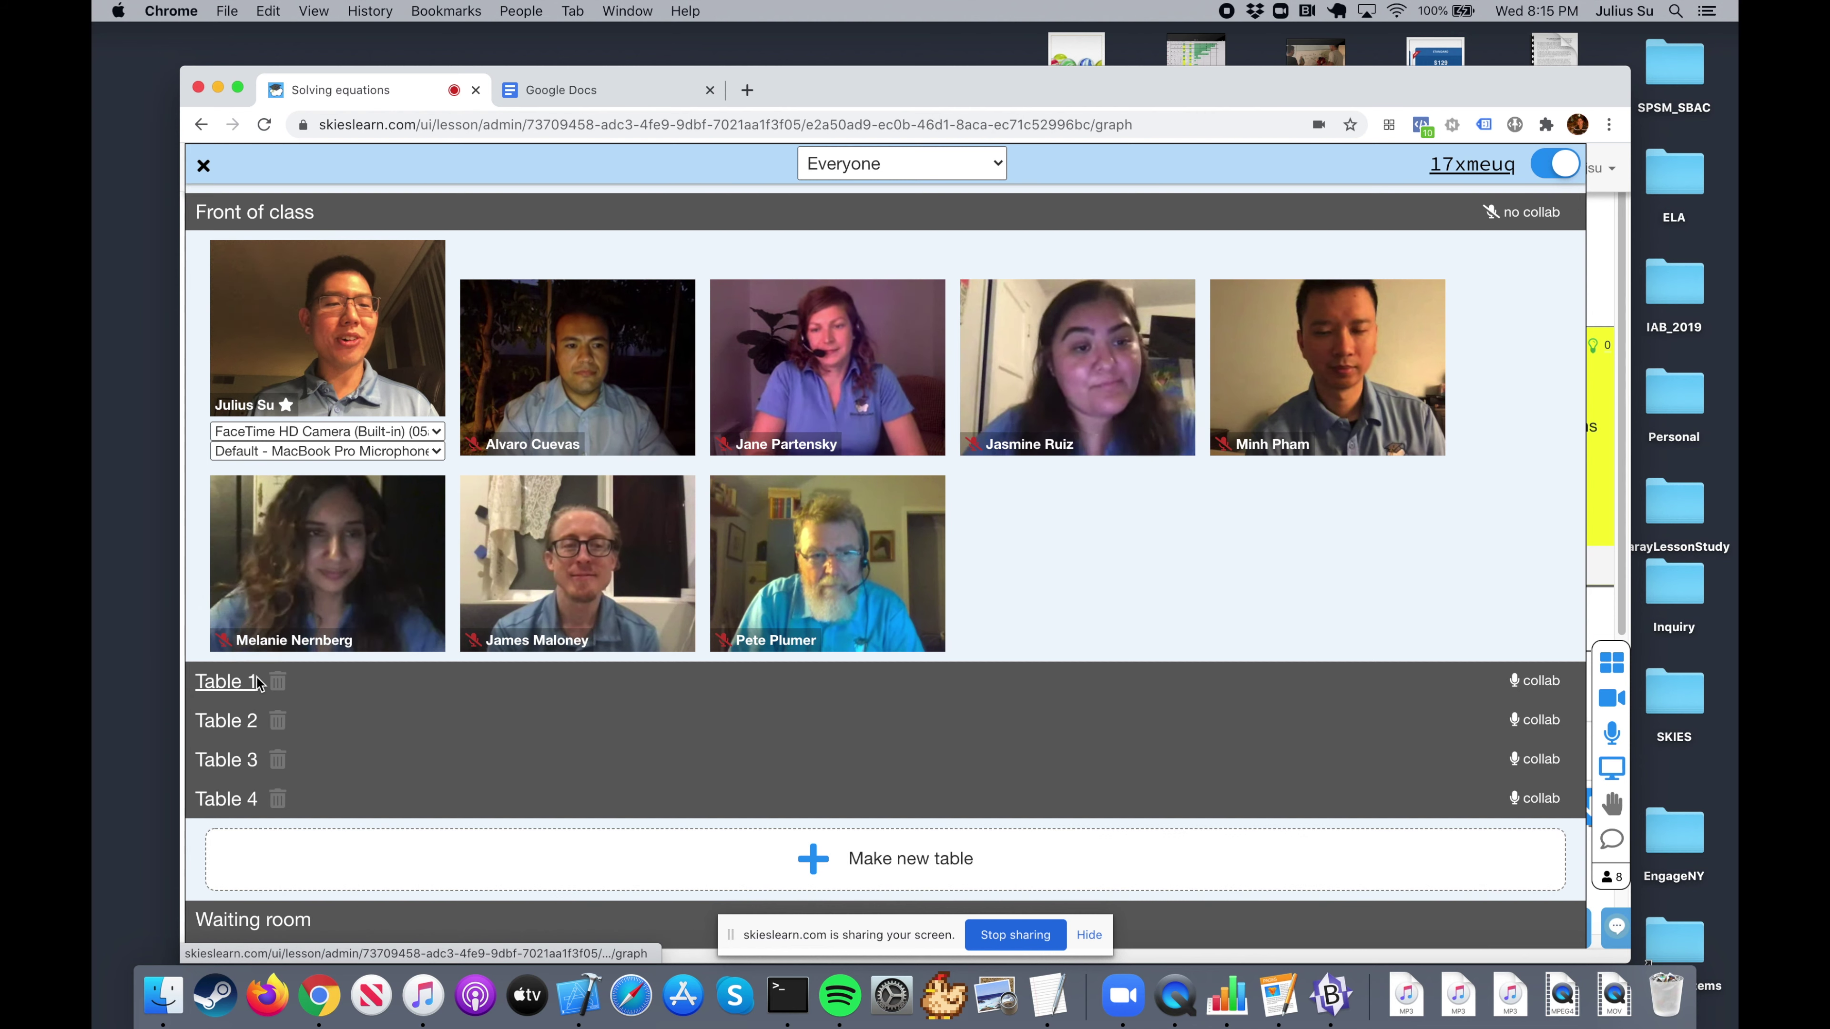
# Step: Rename Table 1 to 'Good' and Table 2 to 'Also good'
pyautogui.click(225, 681)
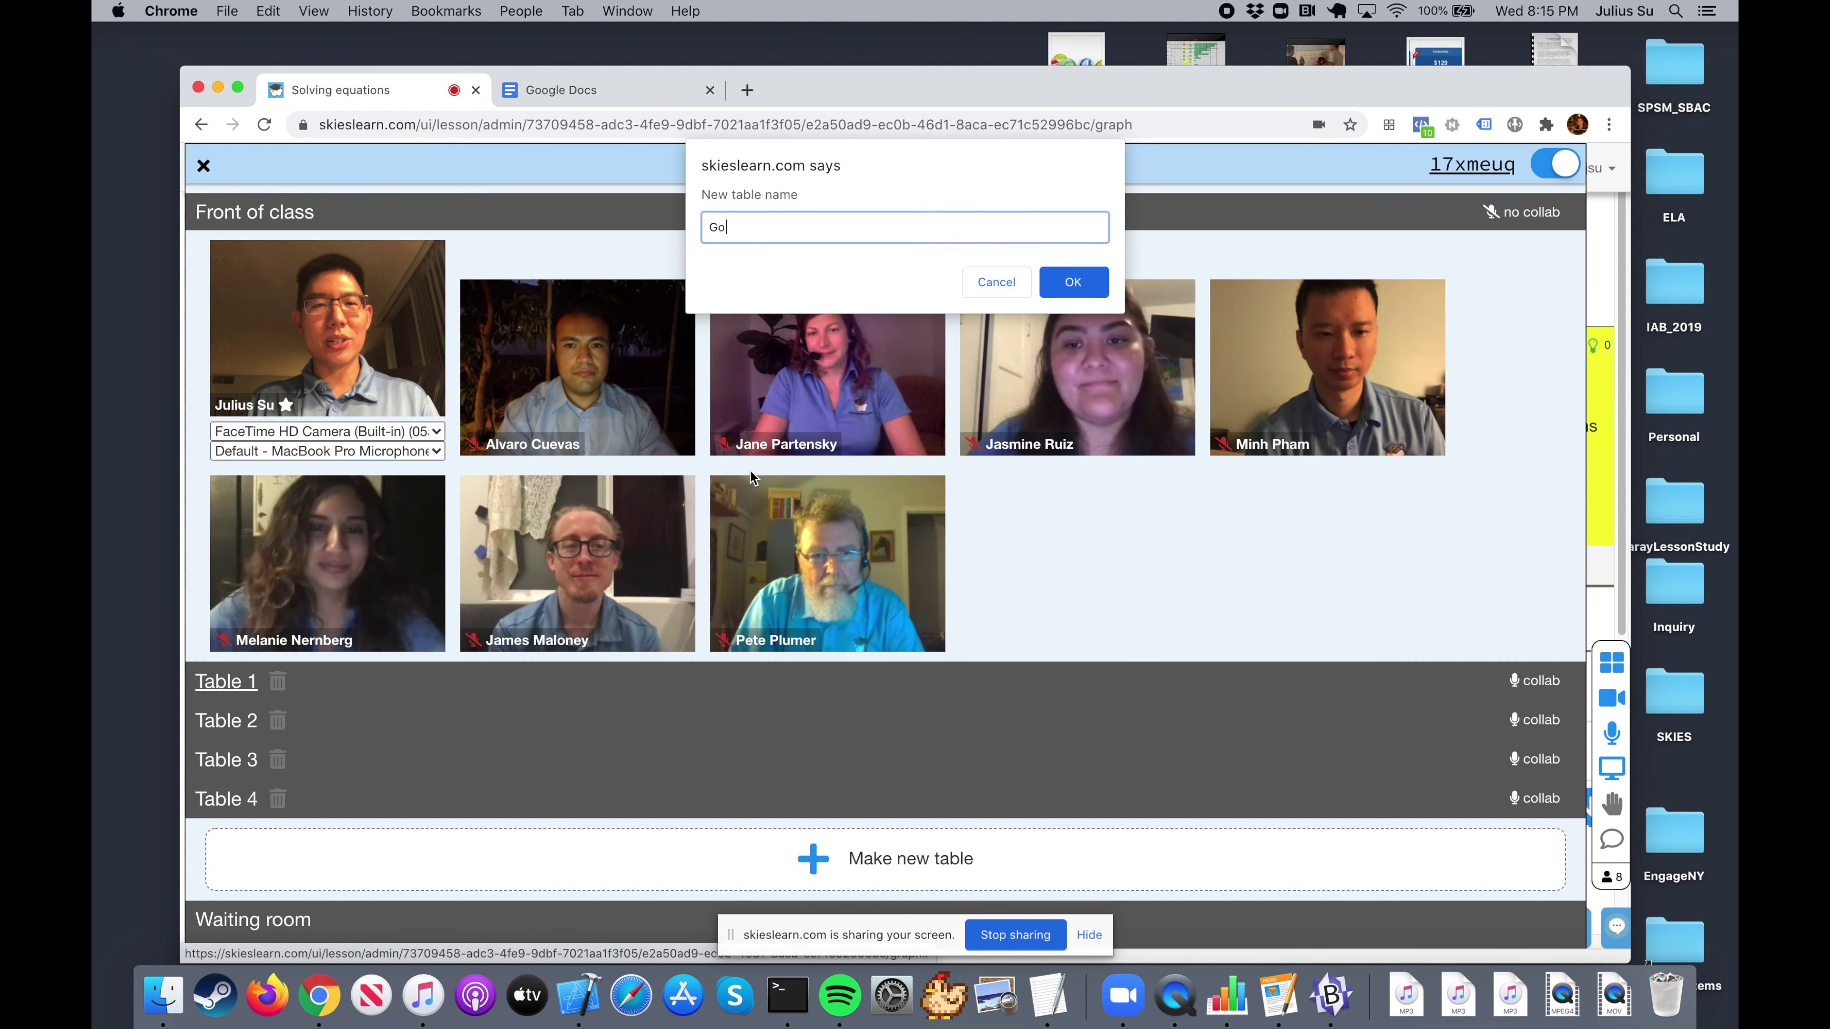
pyautogui.write('od')
pyautogui.click(1071, 283)
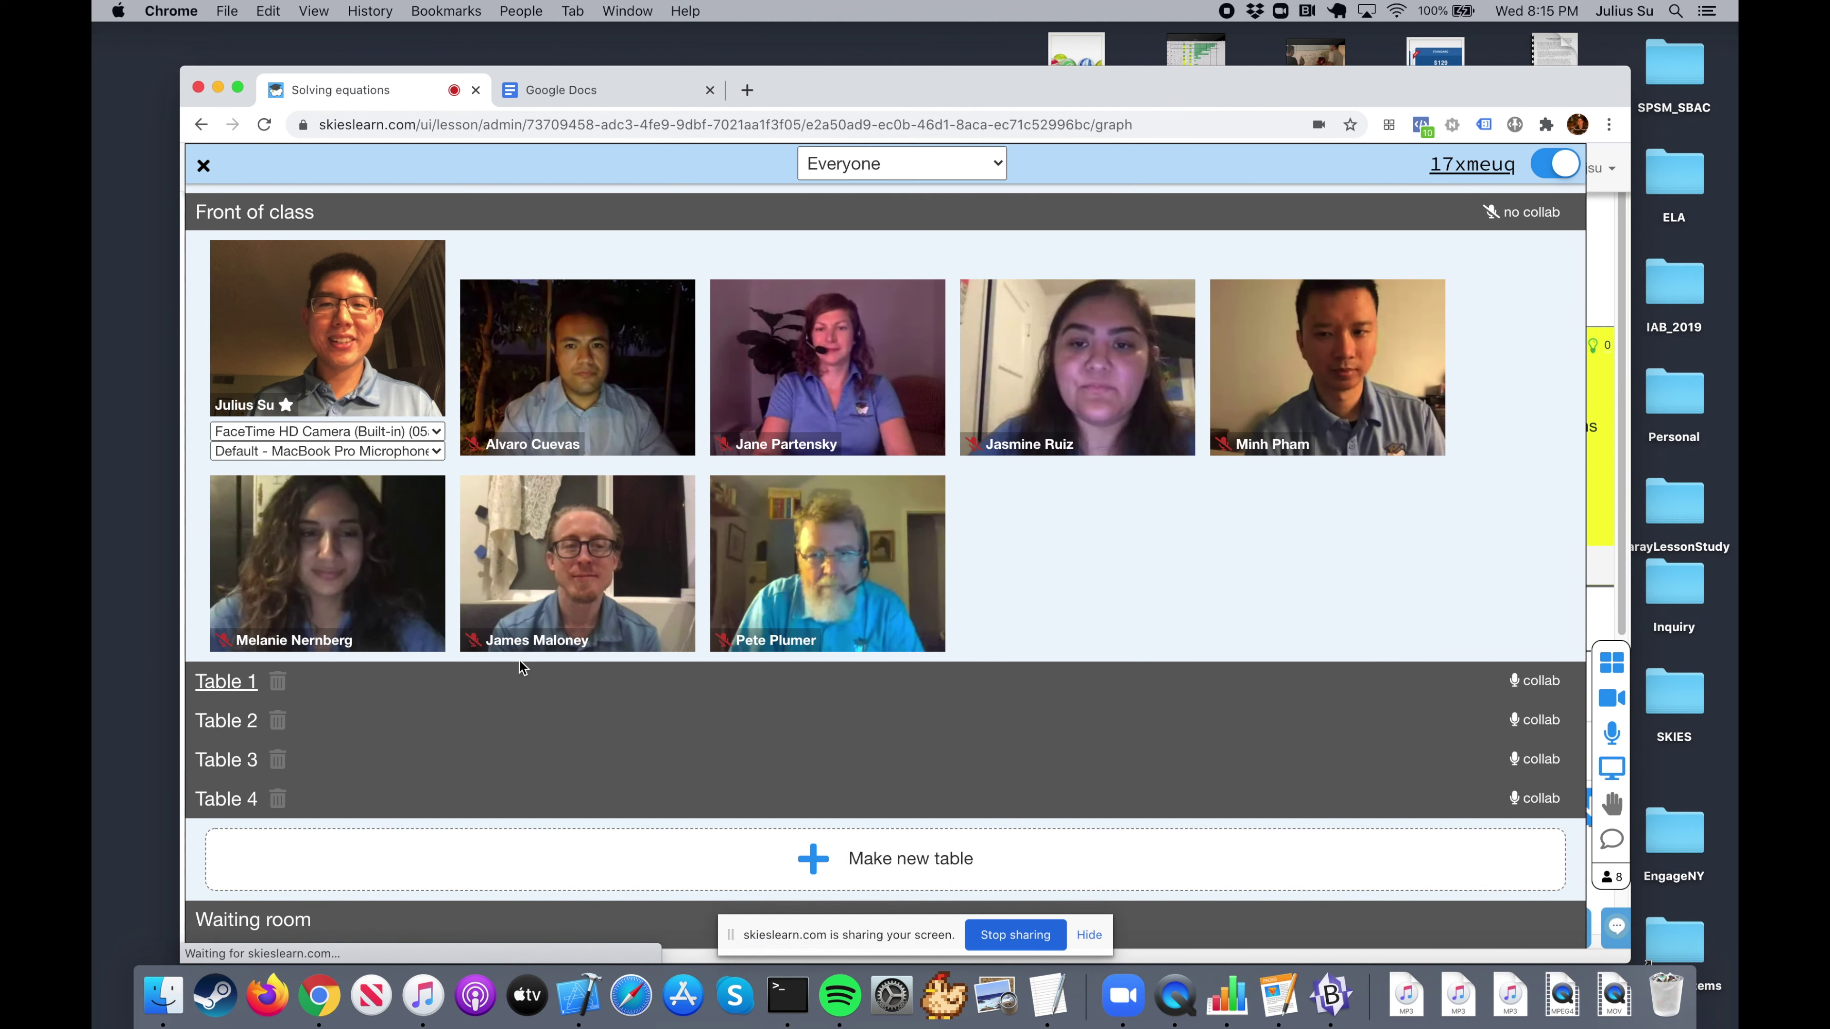
pyautogui.click(223, 722)
pyautogui.write('Also good')
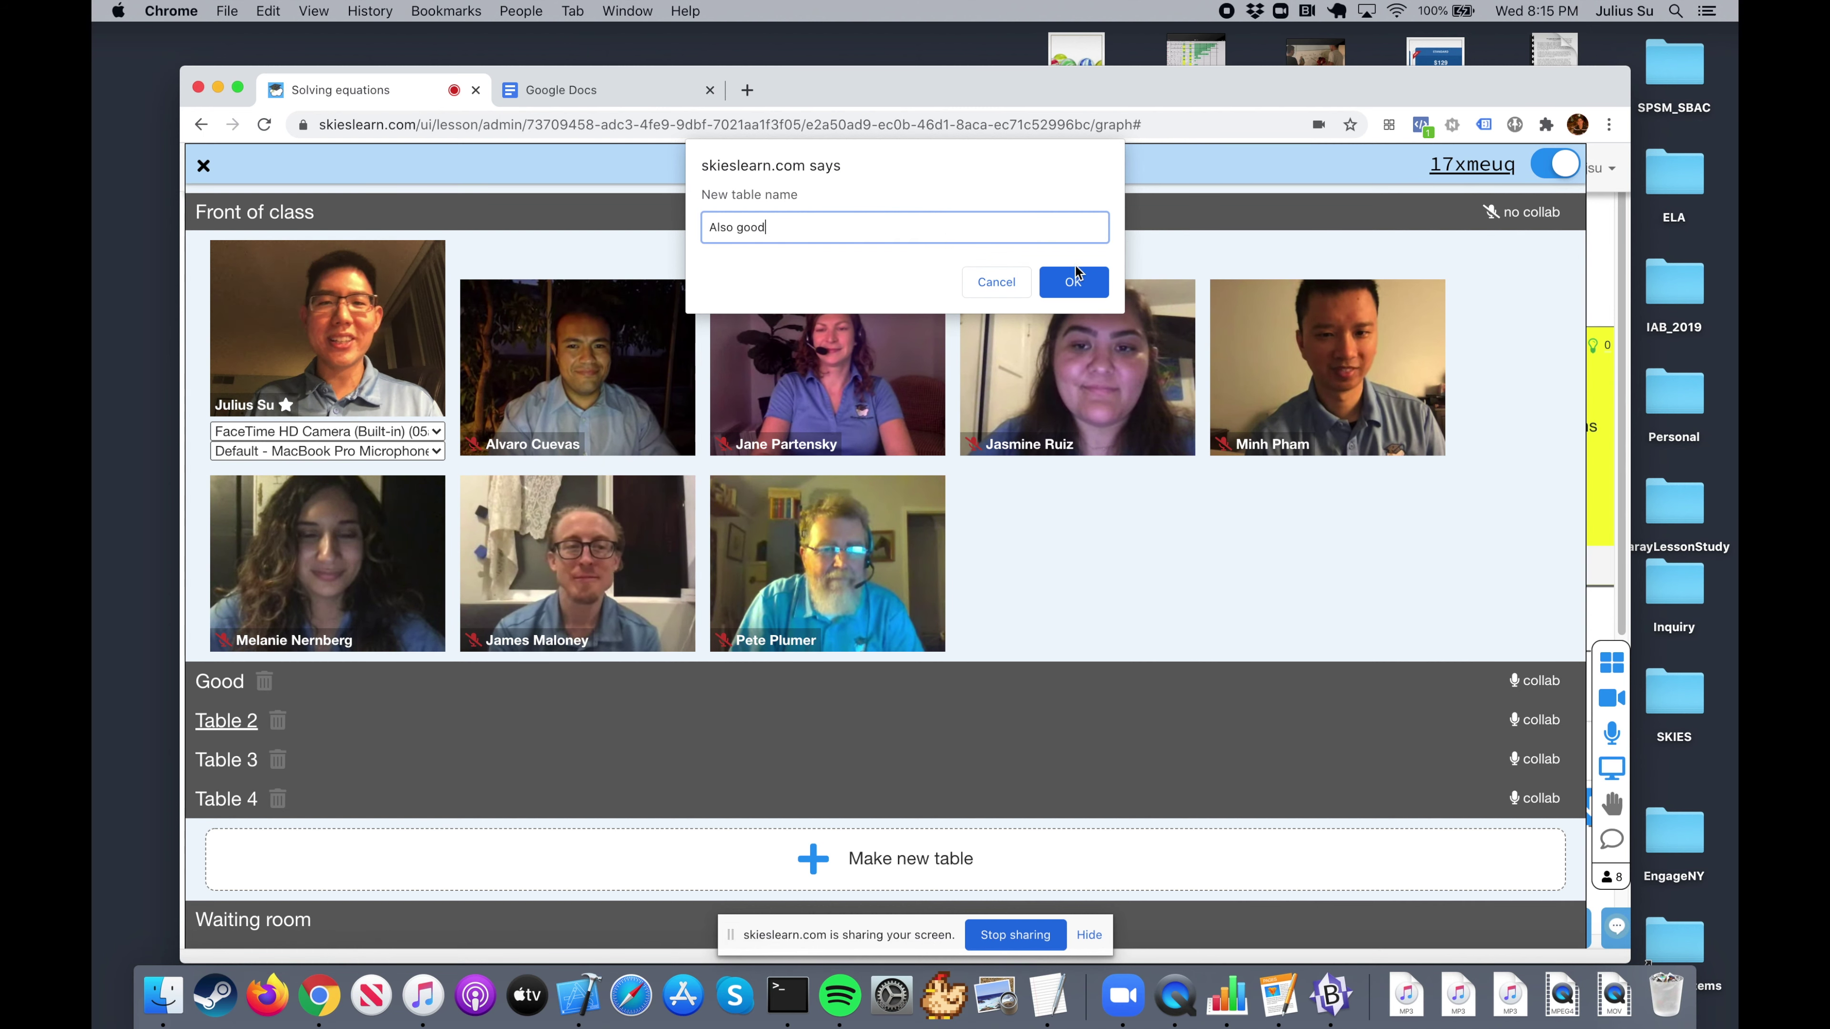
pyautogui.click(1074, 281)
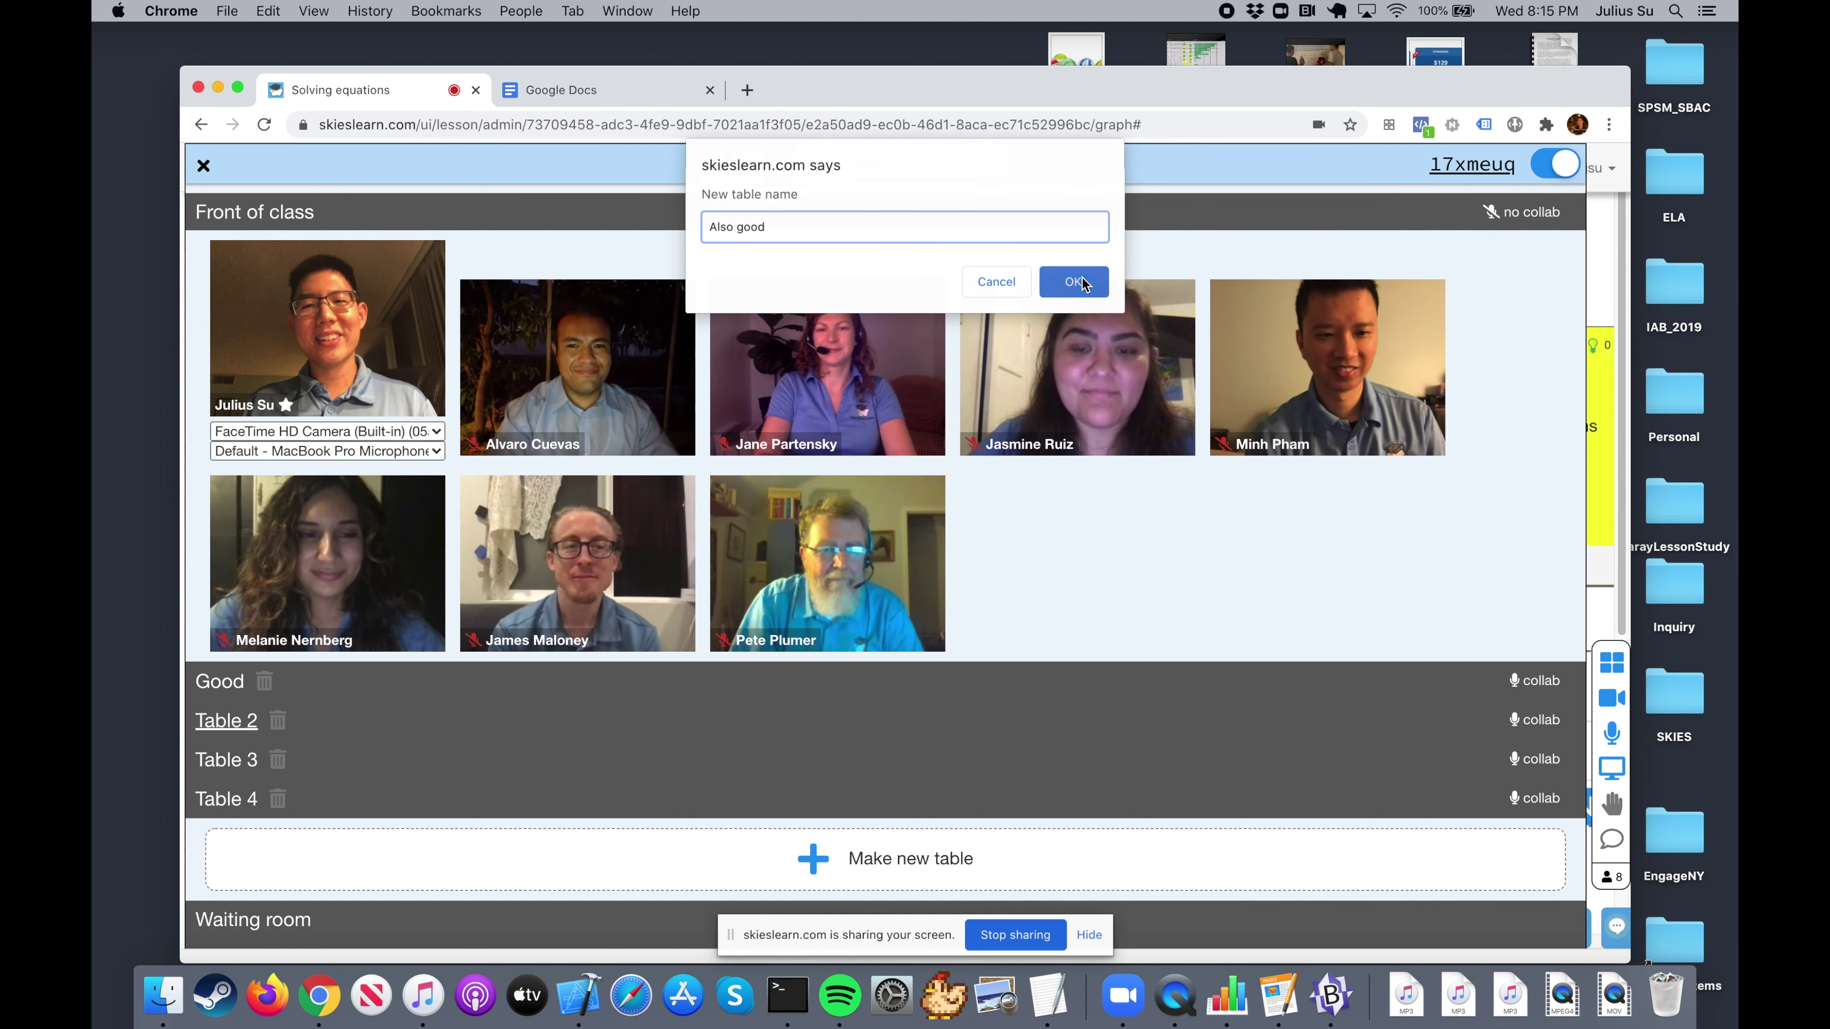
# Step: Rename Table 3 to 'Awesome' and Table 4 to 'Great'
pyautogui.click(213, 765)
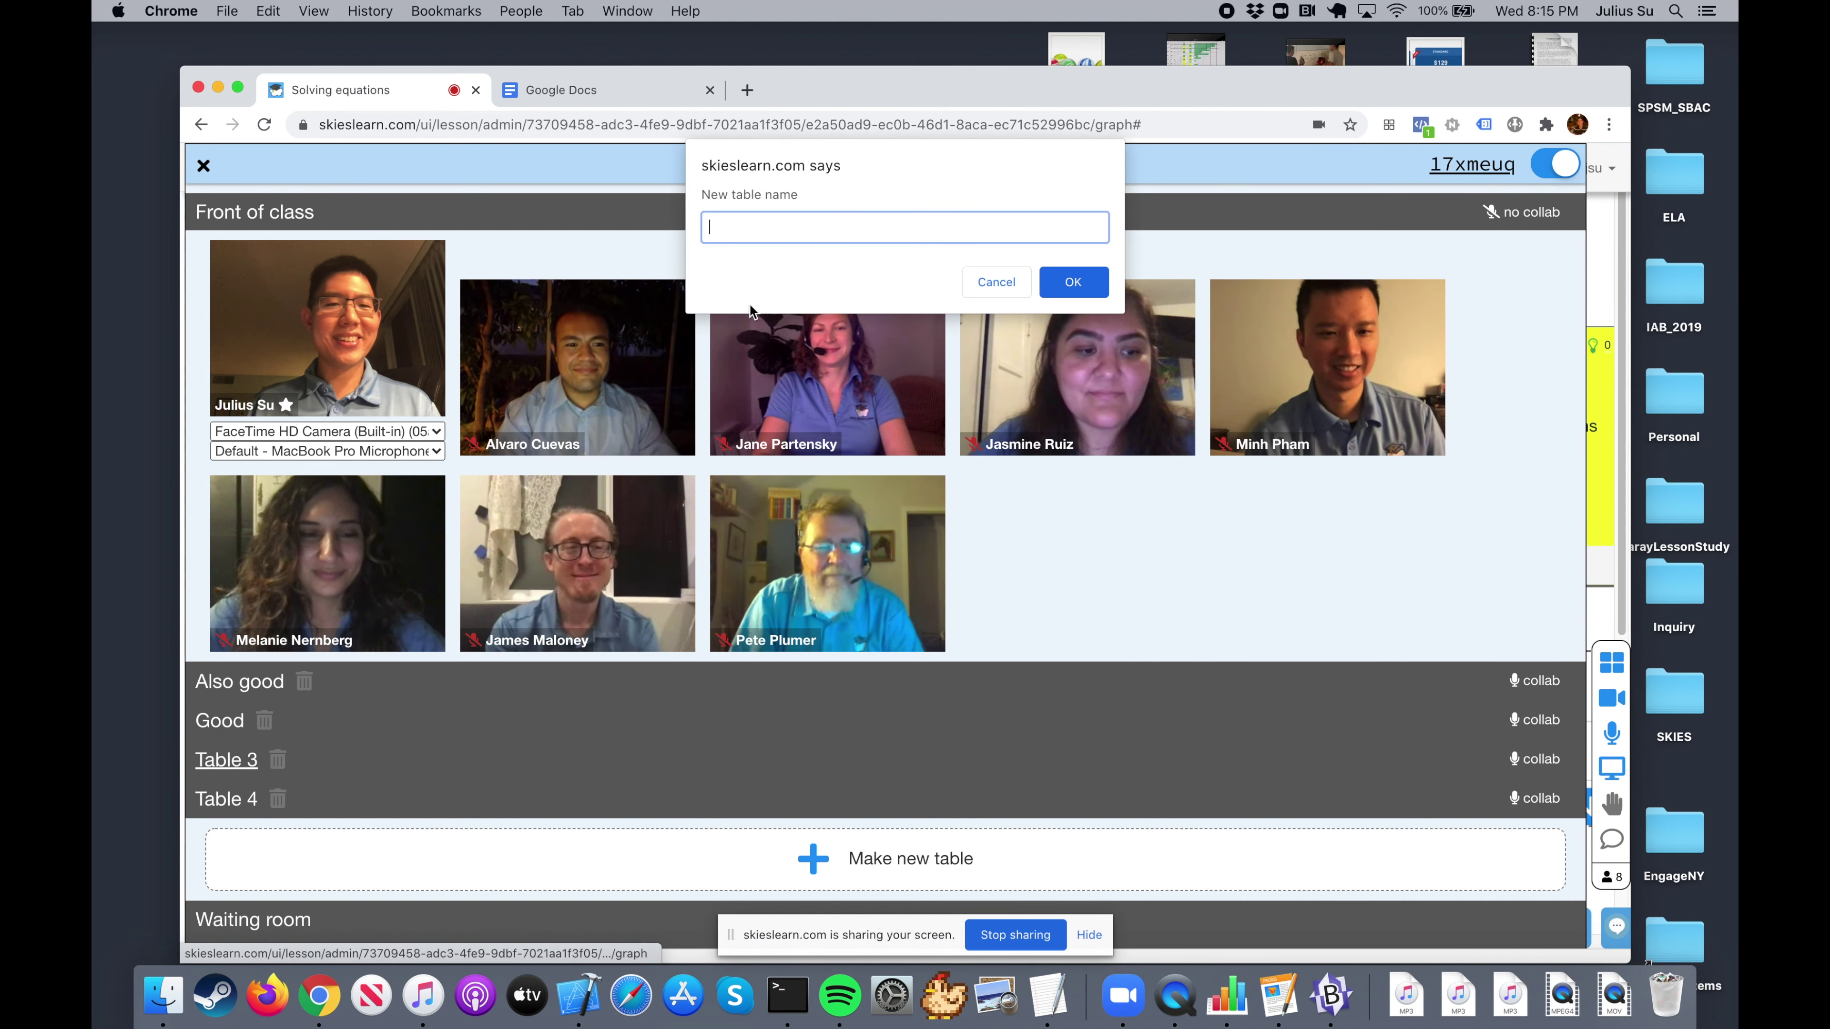
pyautogui.write('Awesome')
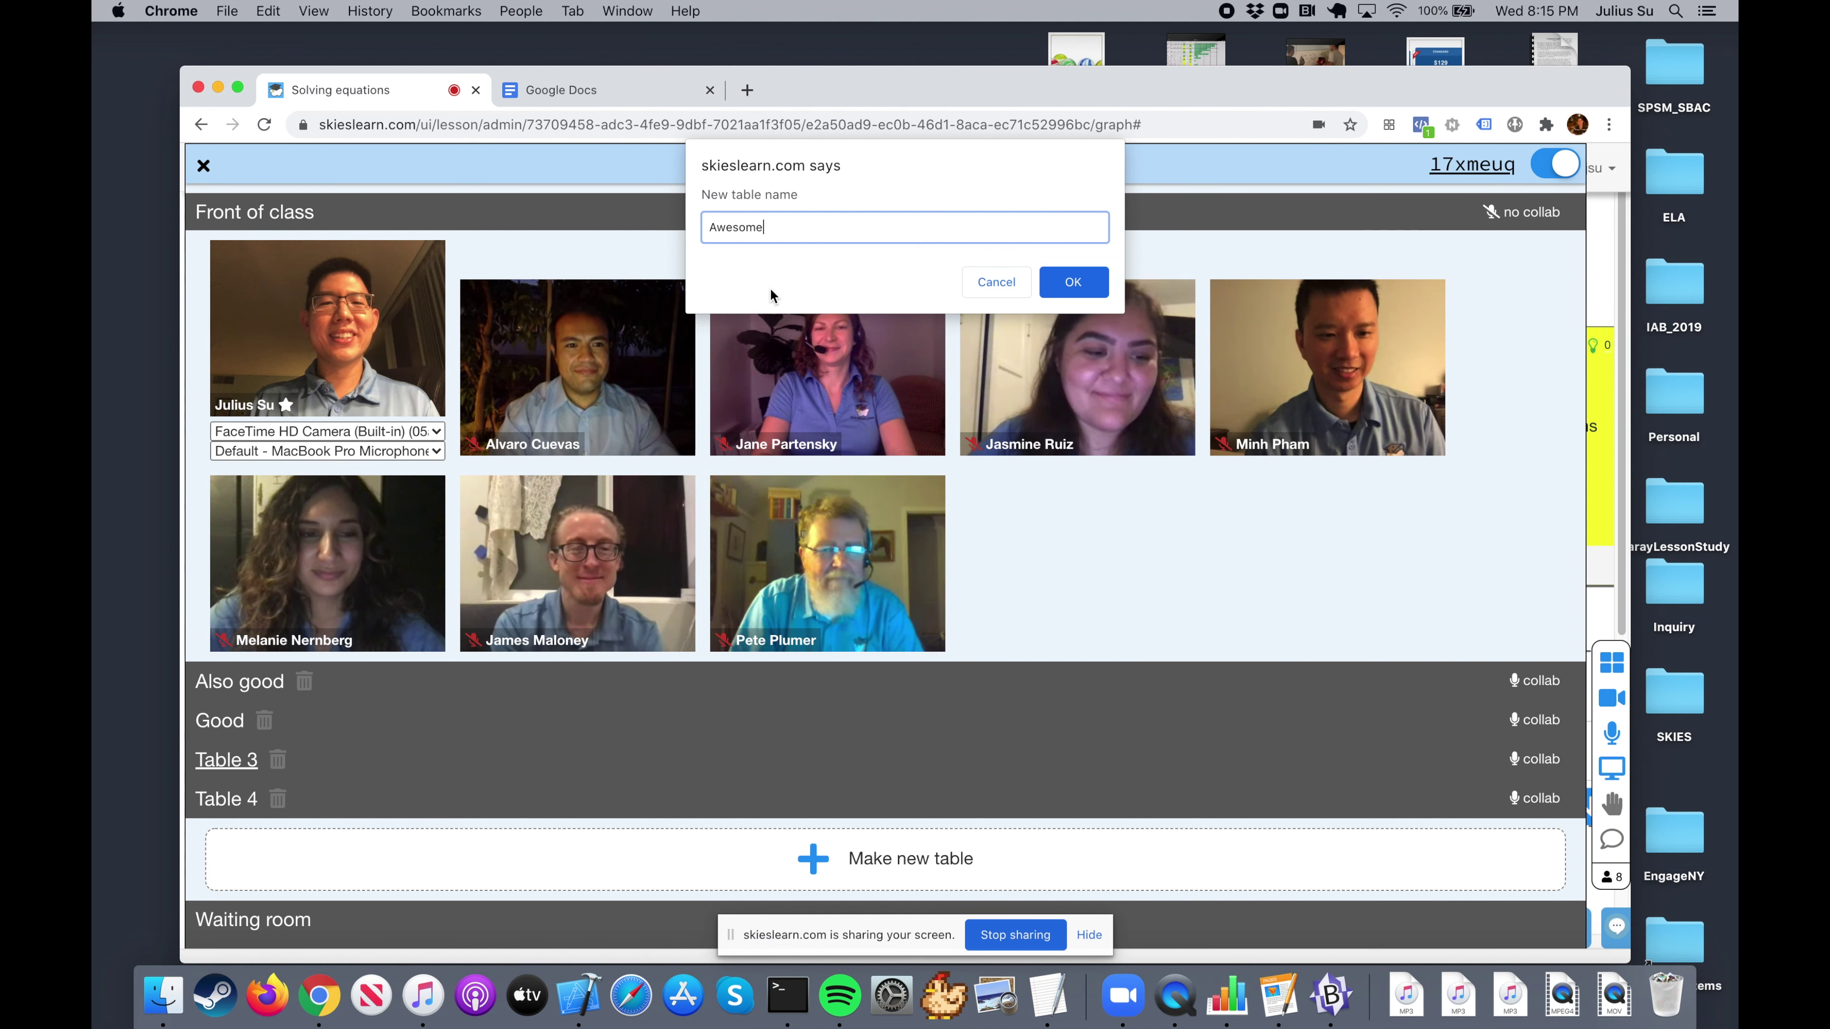
pyautogui.press('Return')
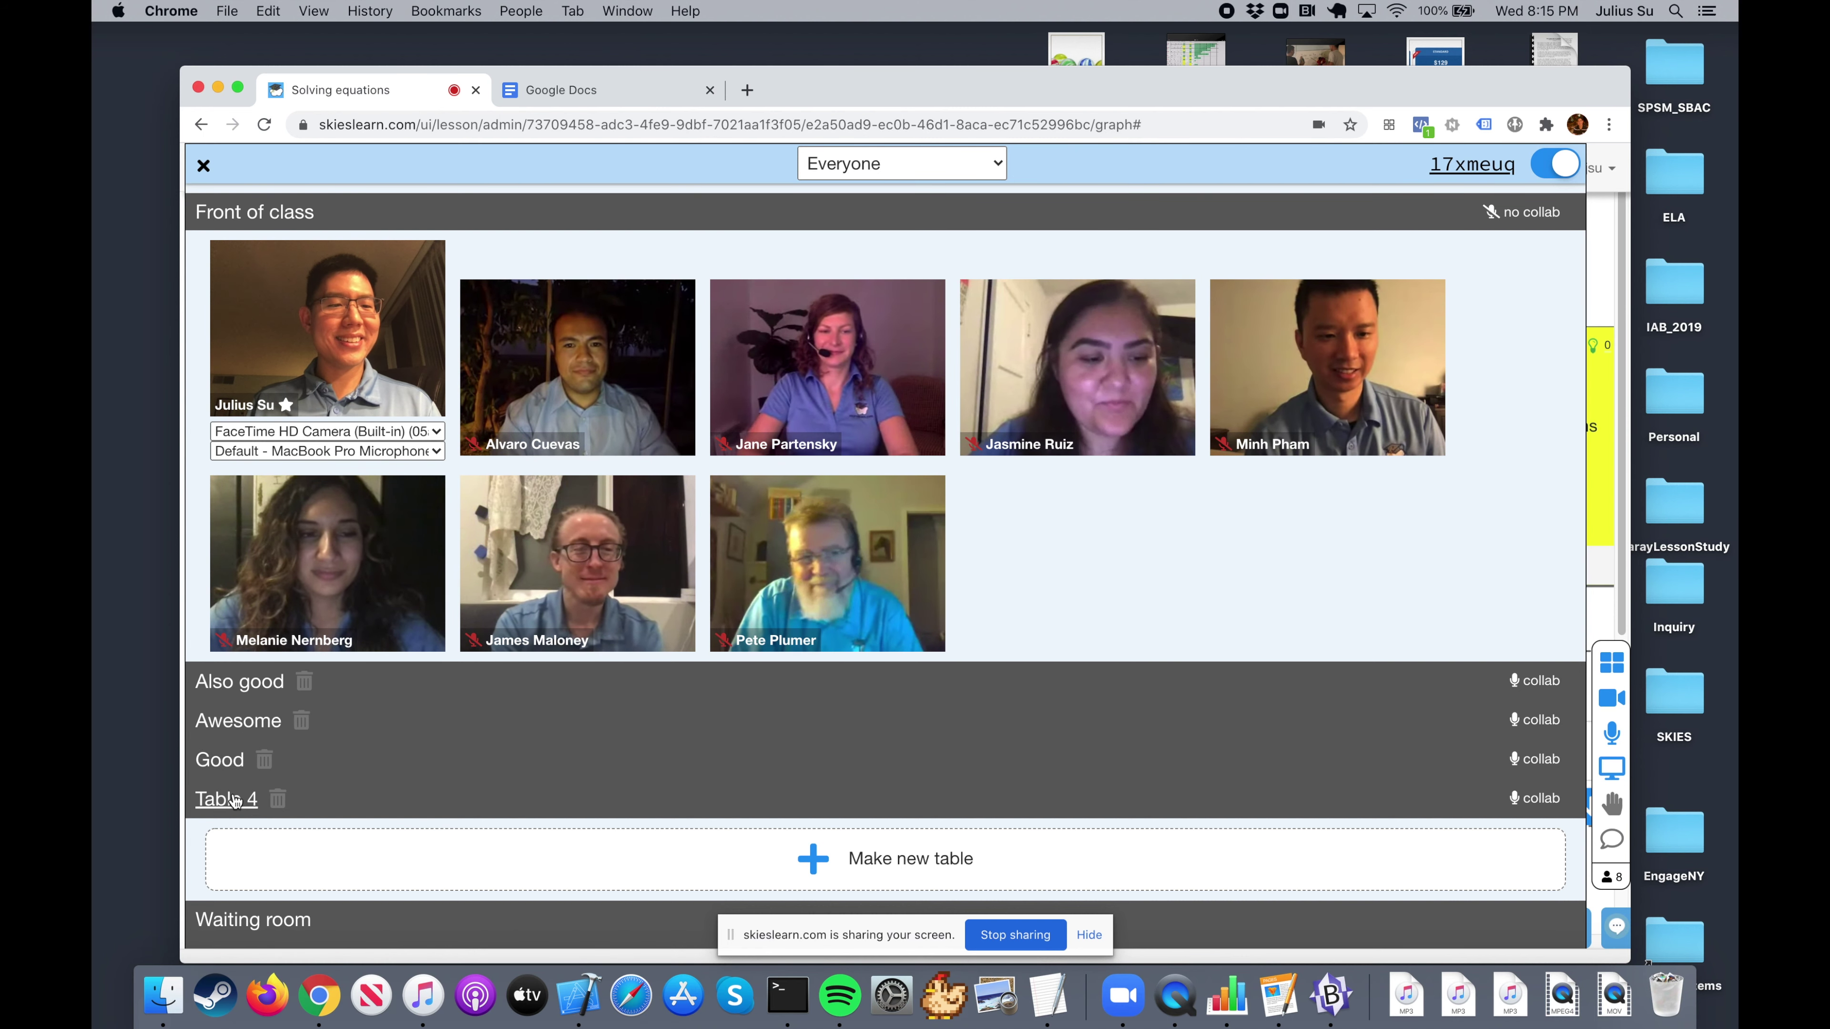
pyautogui.click(233, 800)
pyautogui.write('Great')
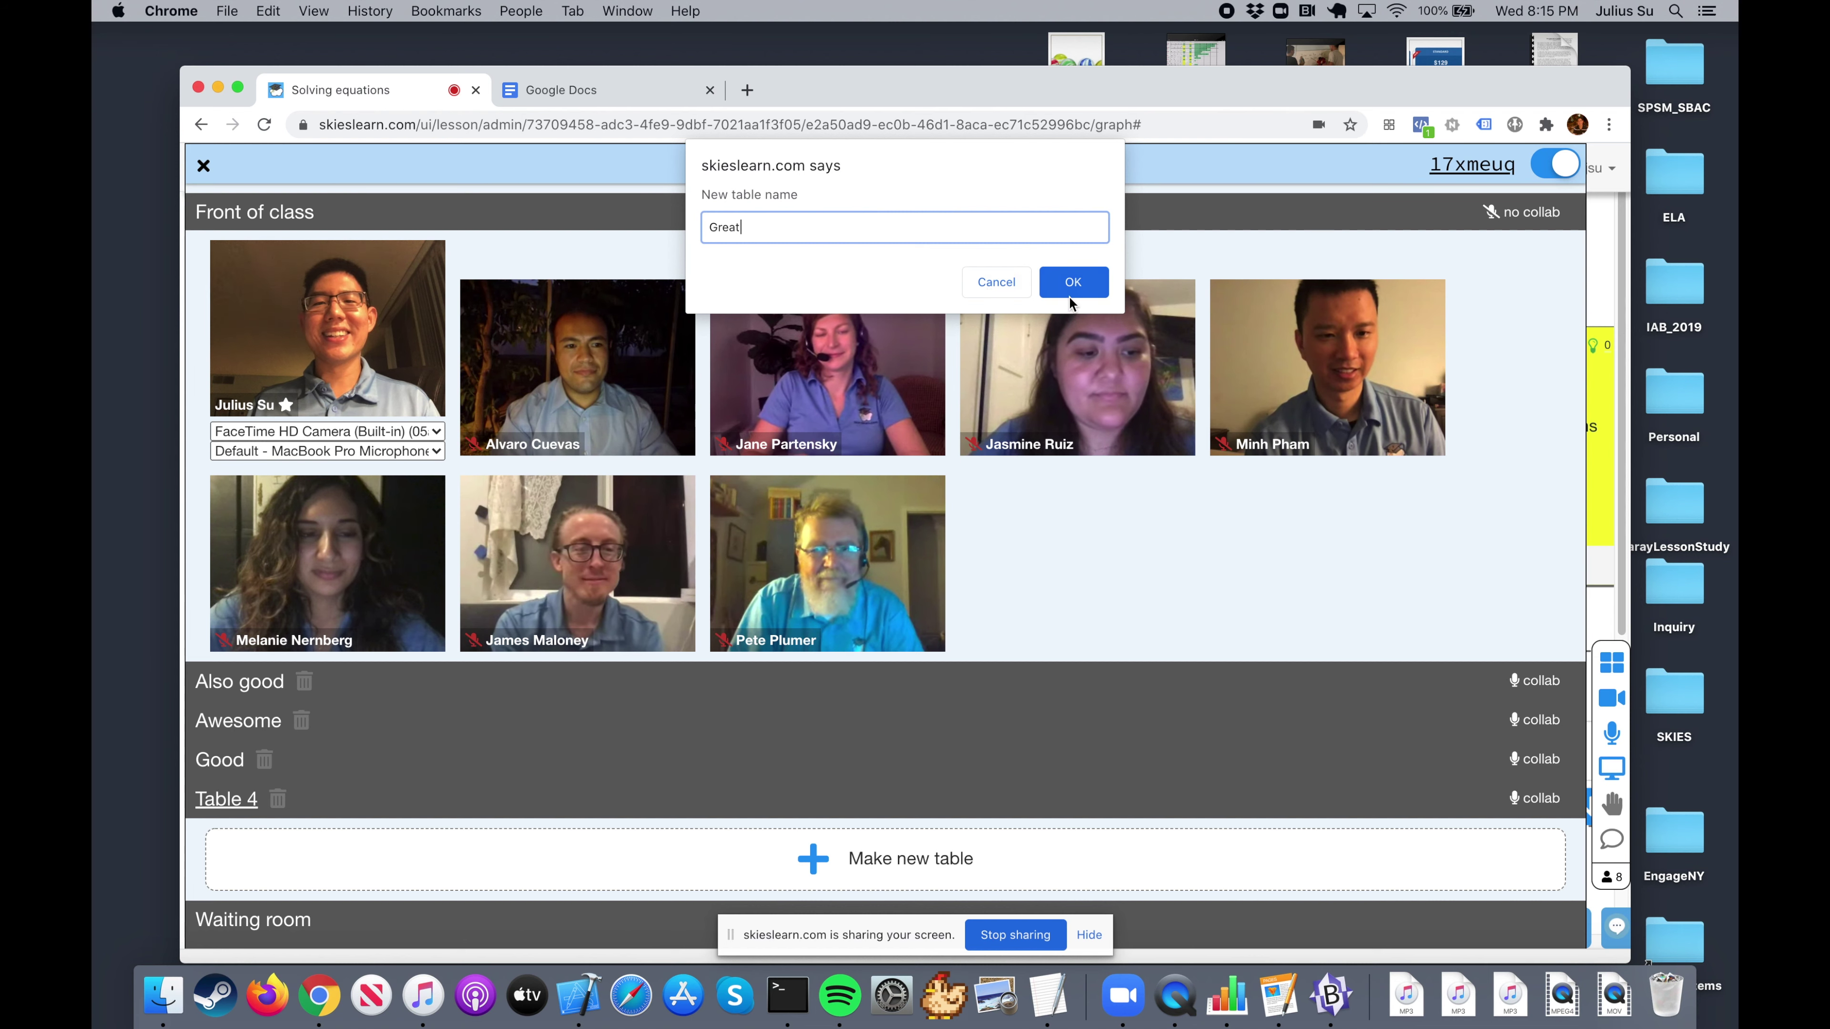
pyautogui.click(1071, 296)
pyautogui.click(576, 346)
# Step: Seat two students at the Also good table and two at Awesome
pyautogui.click(828, 346)
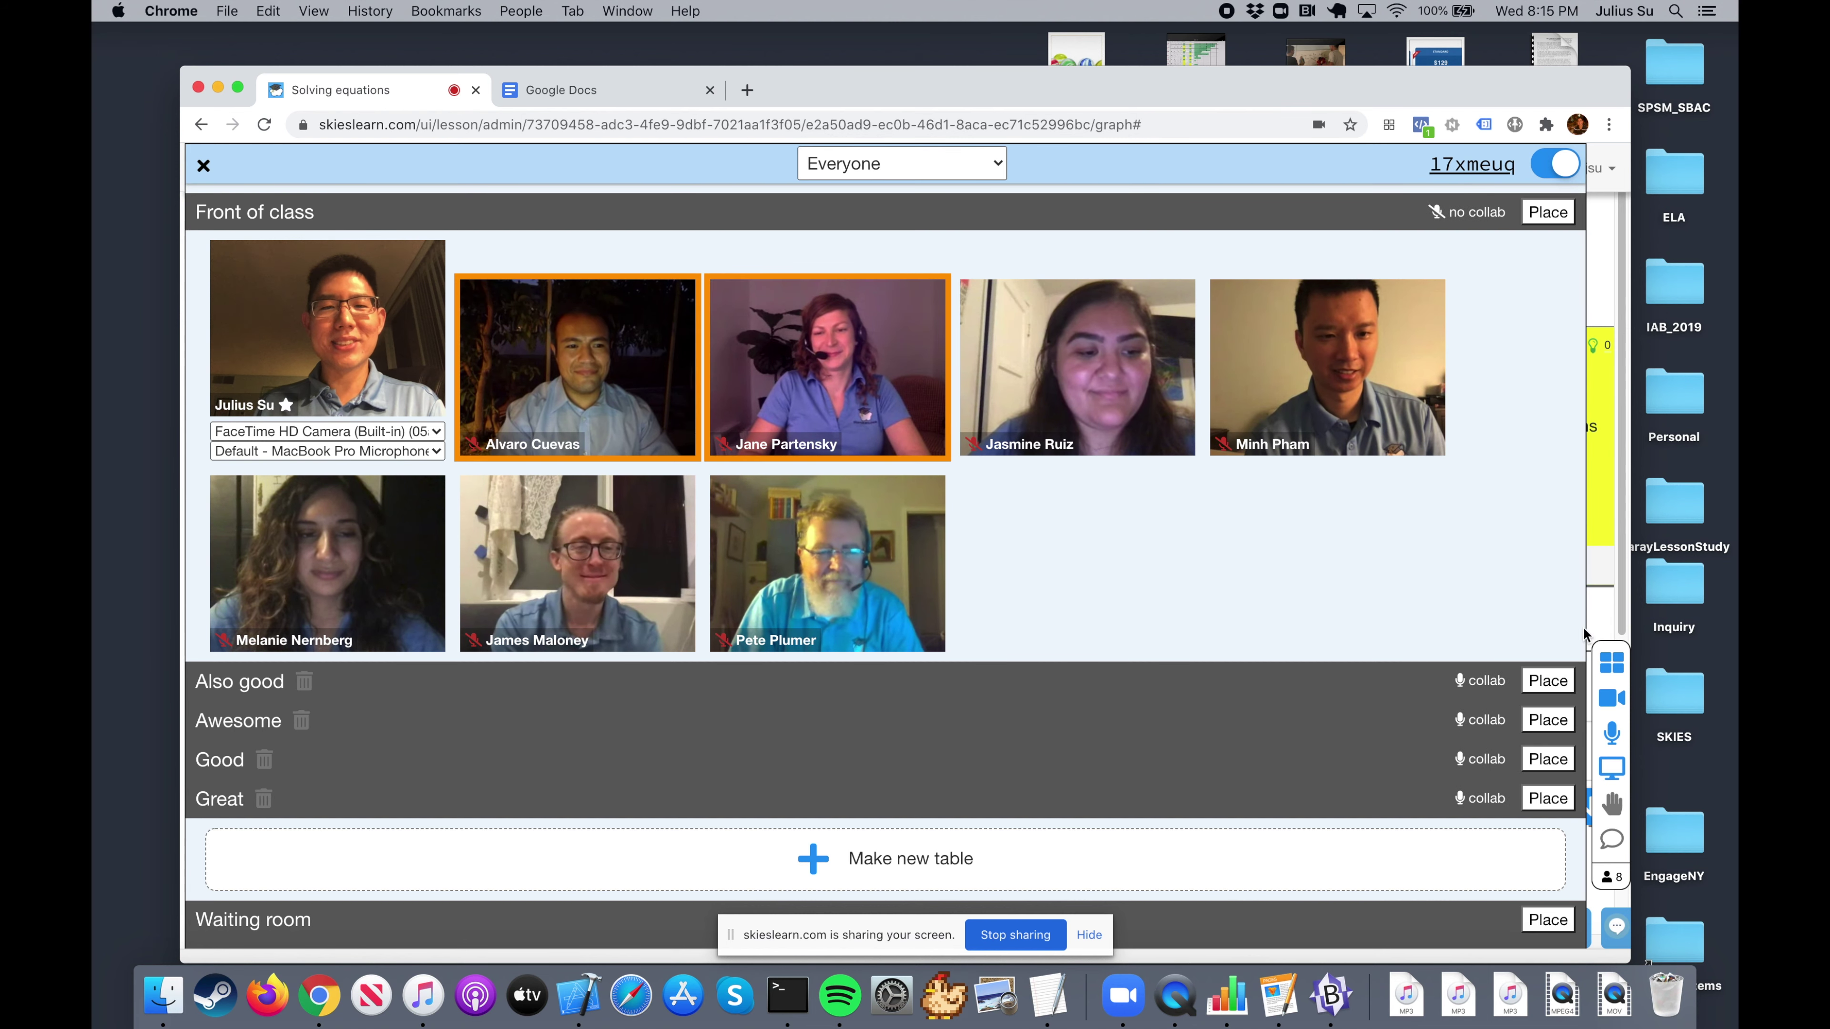
pyautogui.click(1547, 680)
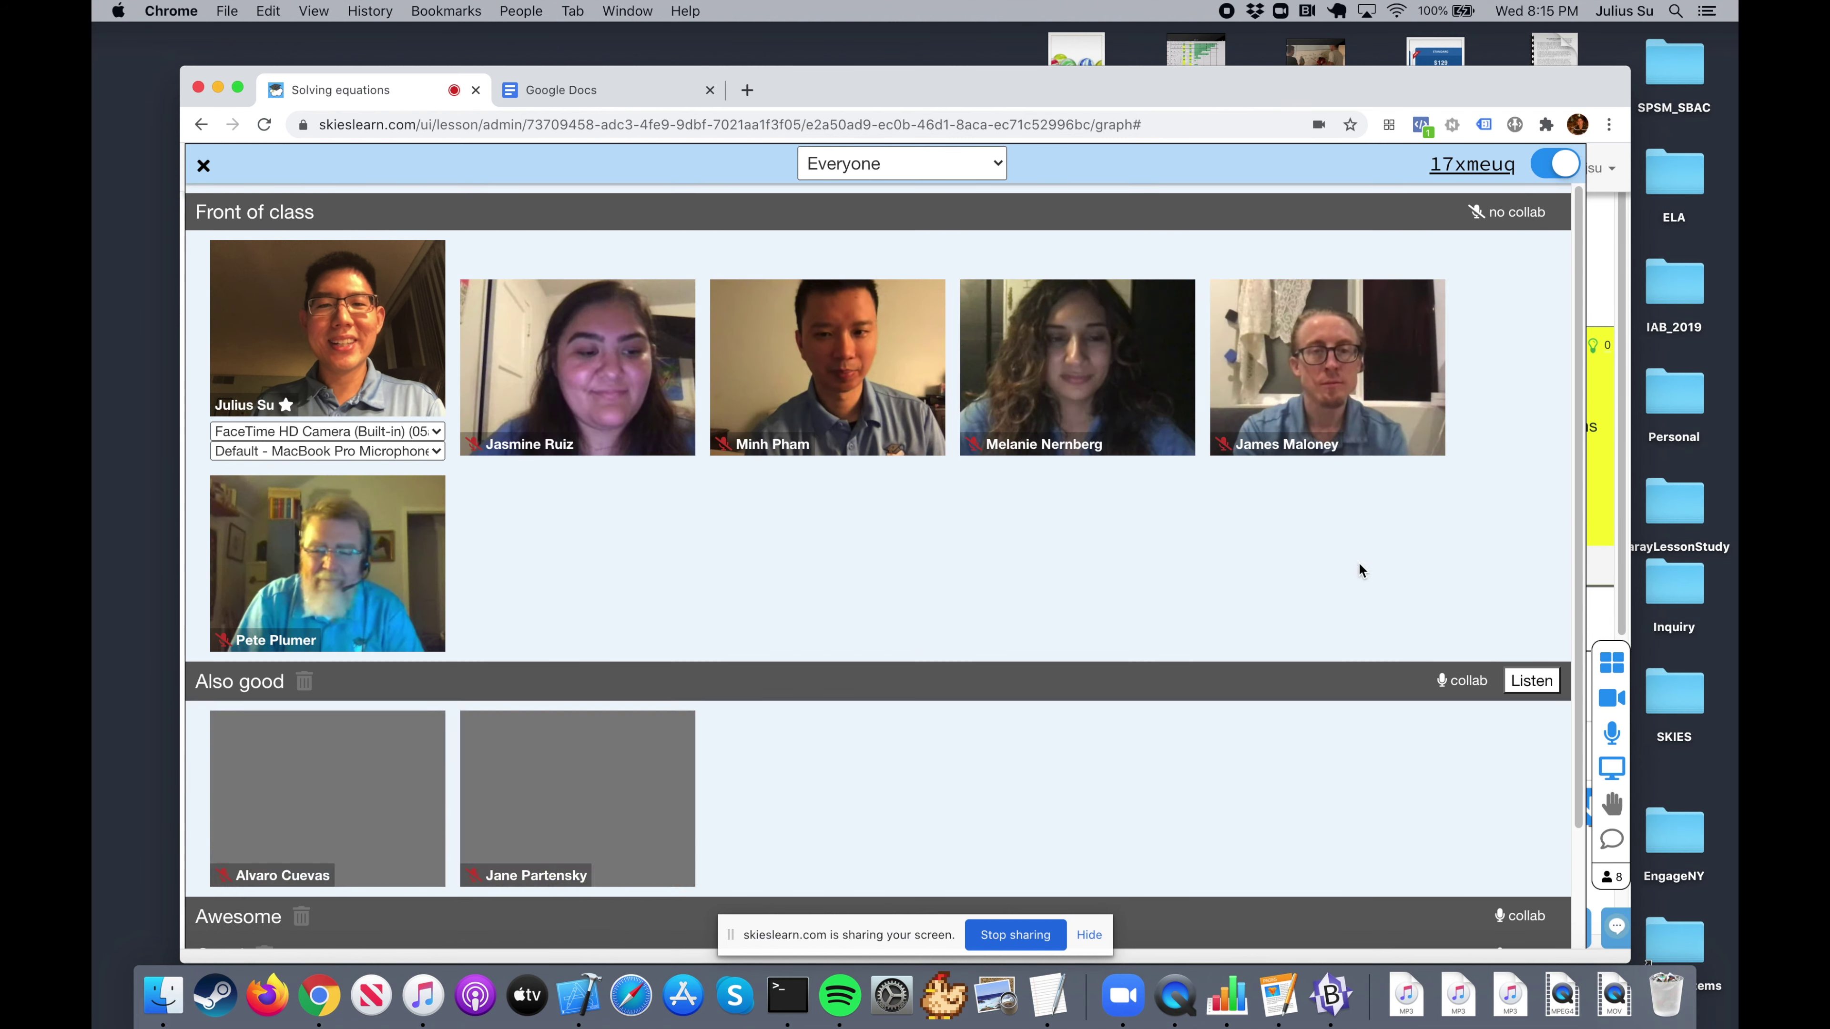
pyautogui.click(576, 360)
pyautogui.click(933, 433)
pyautogui.scroll(-3, 1335, 698)
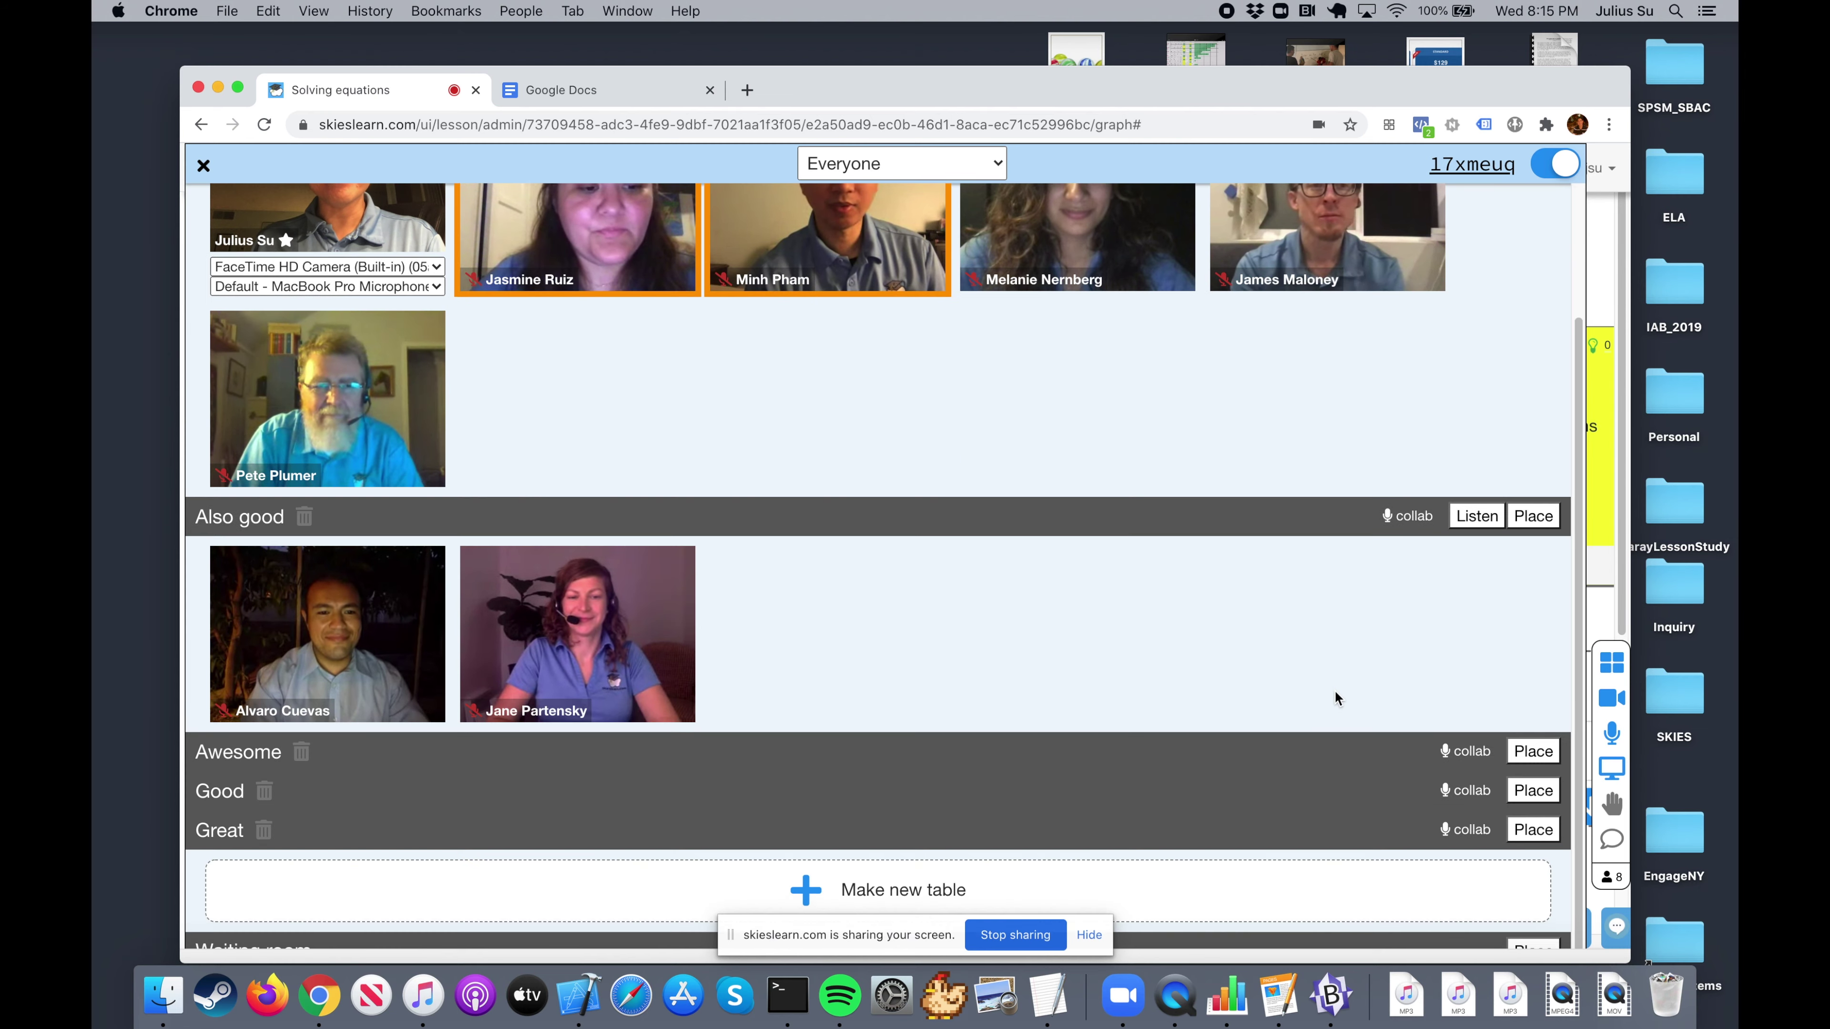
pyautogui.click(1533, 751)
pyautogui.scroll(3, 1009, 432)
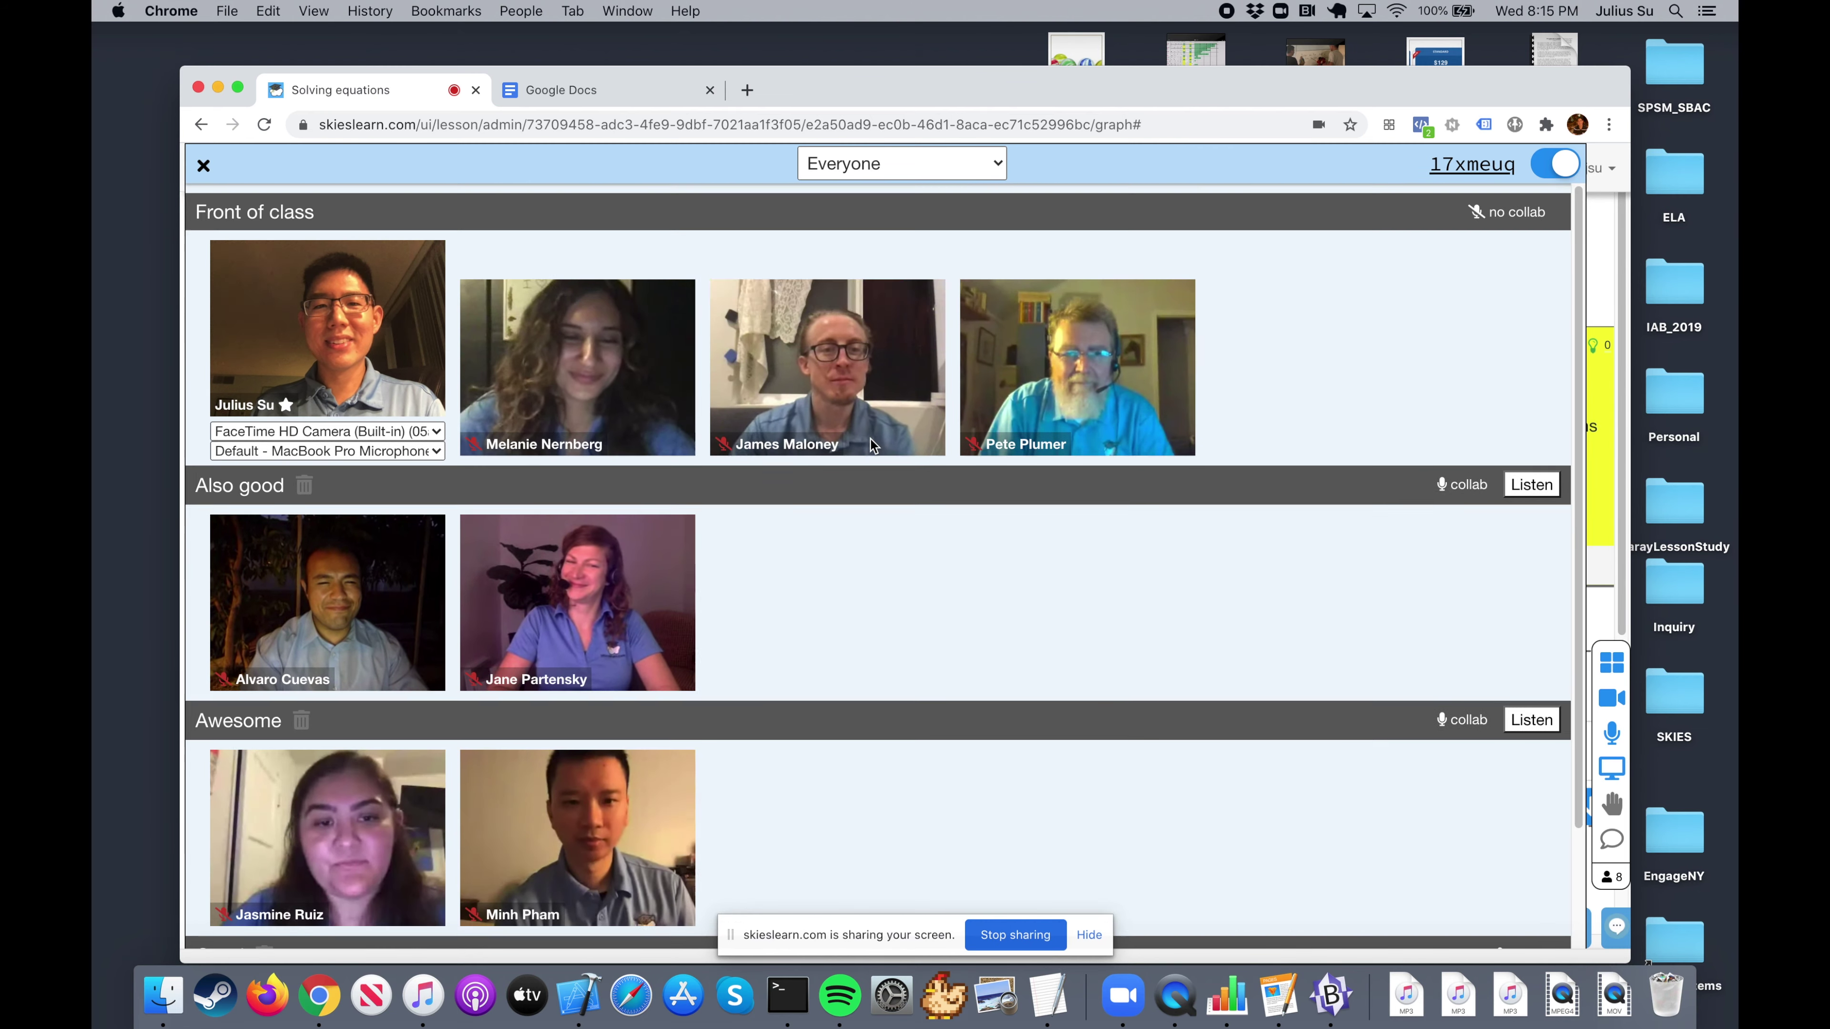
# Step: Seat the remaining three front-of-class students at the Good table
pyautogui.click(577, 360)
pyautogui.click(822, 411)
pyautogui.scroll(-3, 1124, 606)
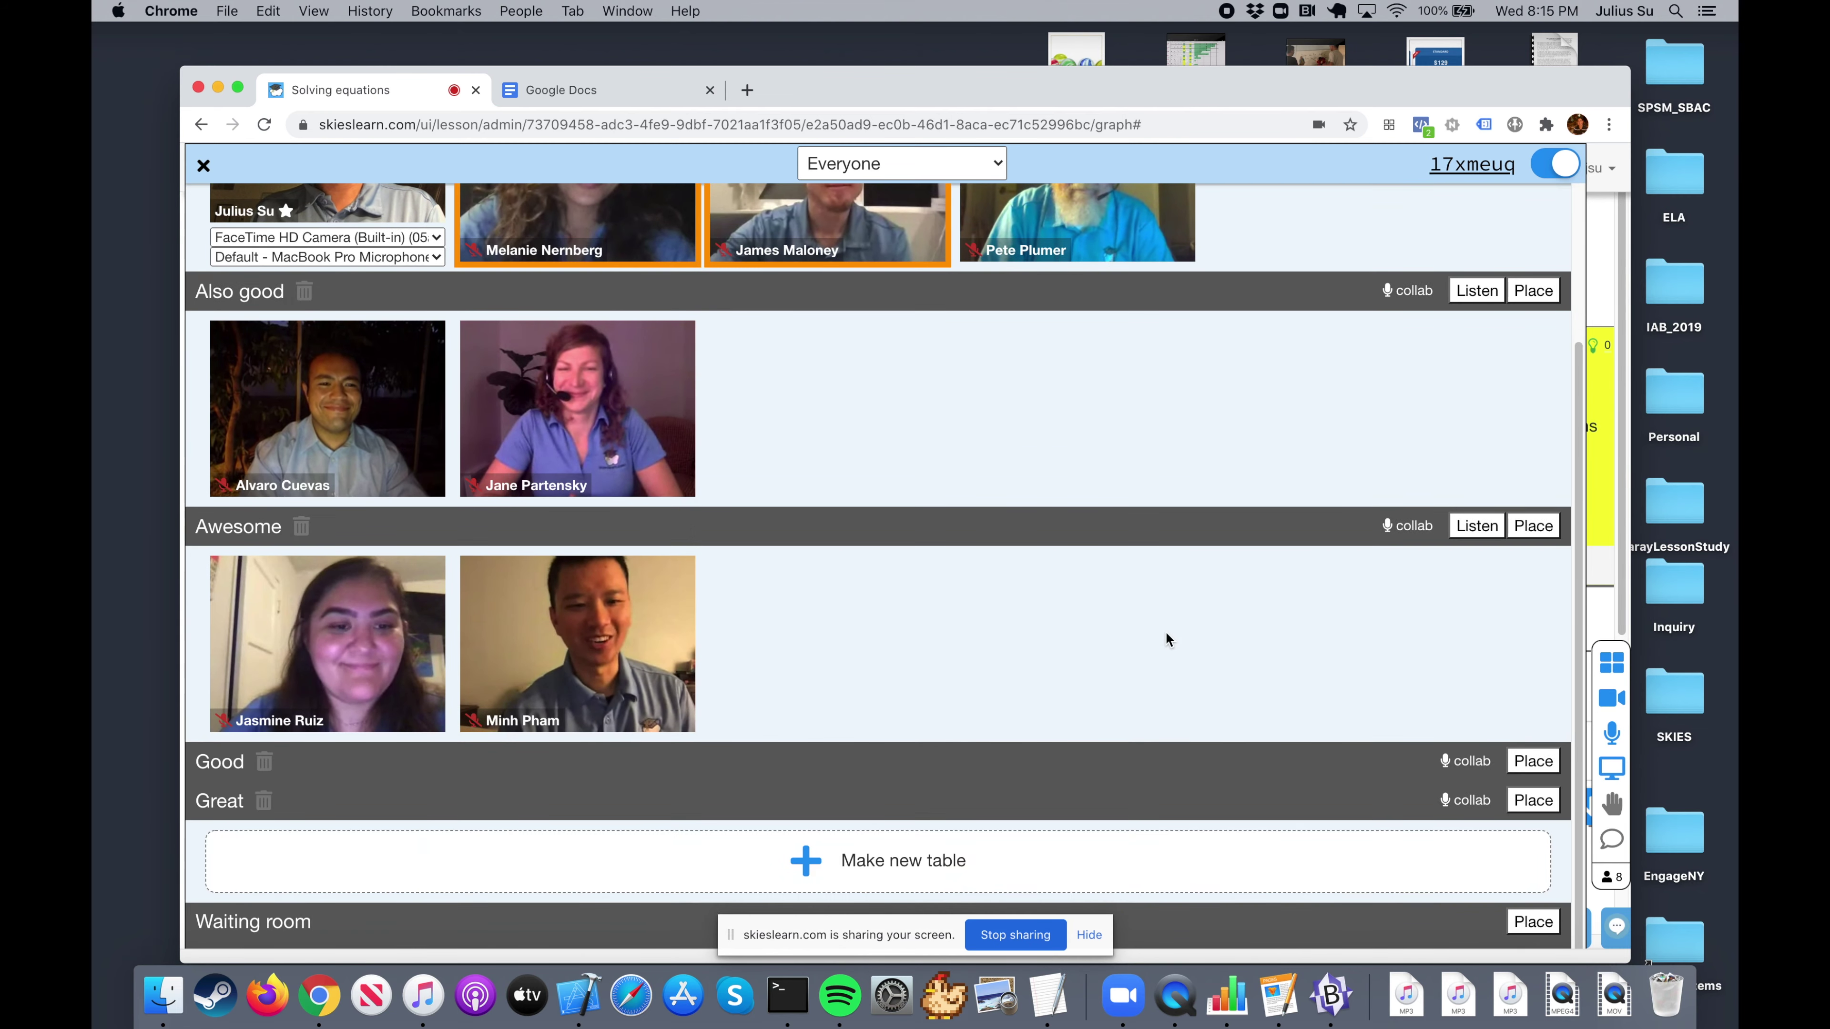
pyautogui.click(1533, 762)
pyautogui.scroll(3, 980, 427)
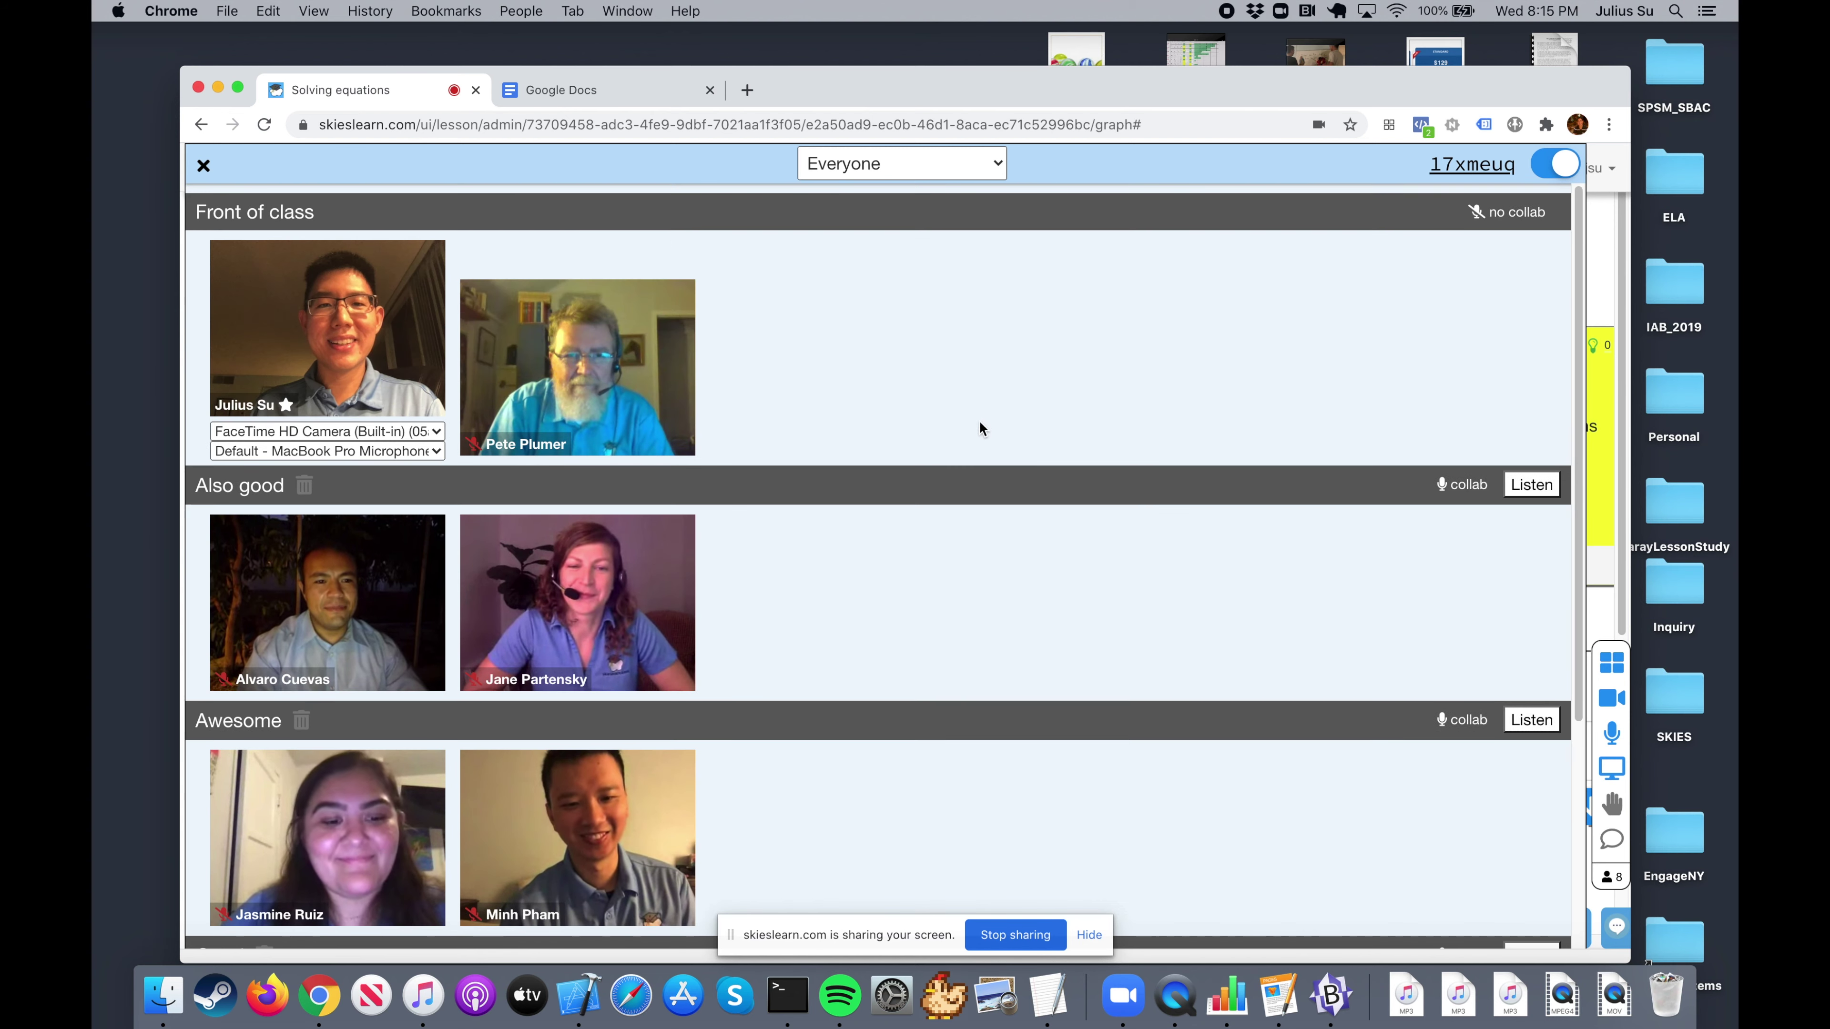
pyautogui.scroll(-1, 864, 415)
pyautogui.click(576, 325)
pyautogui.scroll(-5, 747, 511)
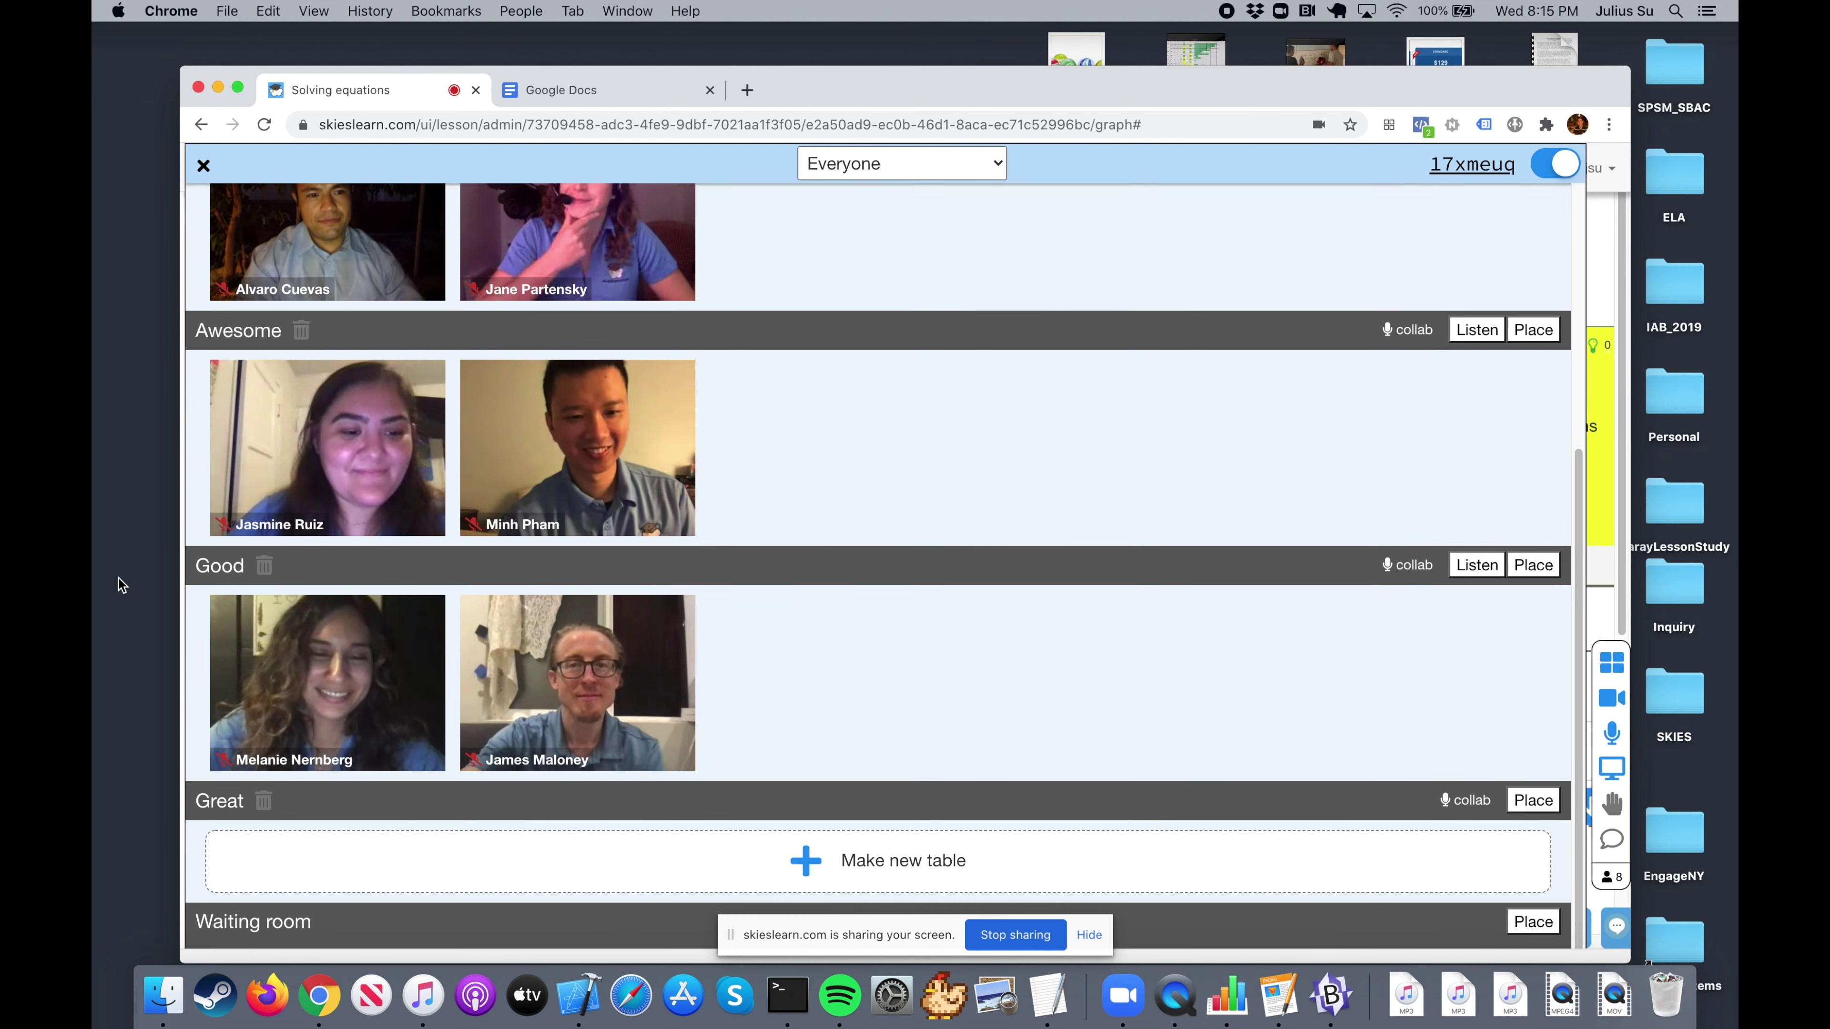
pyautogui.click(1534, 565)
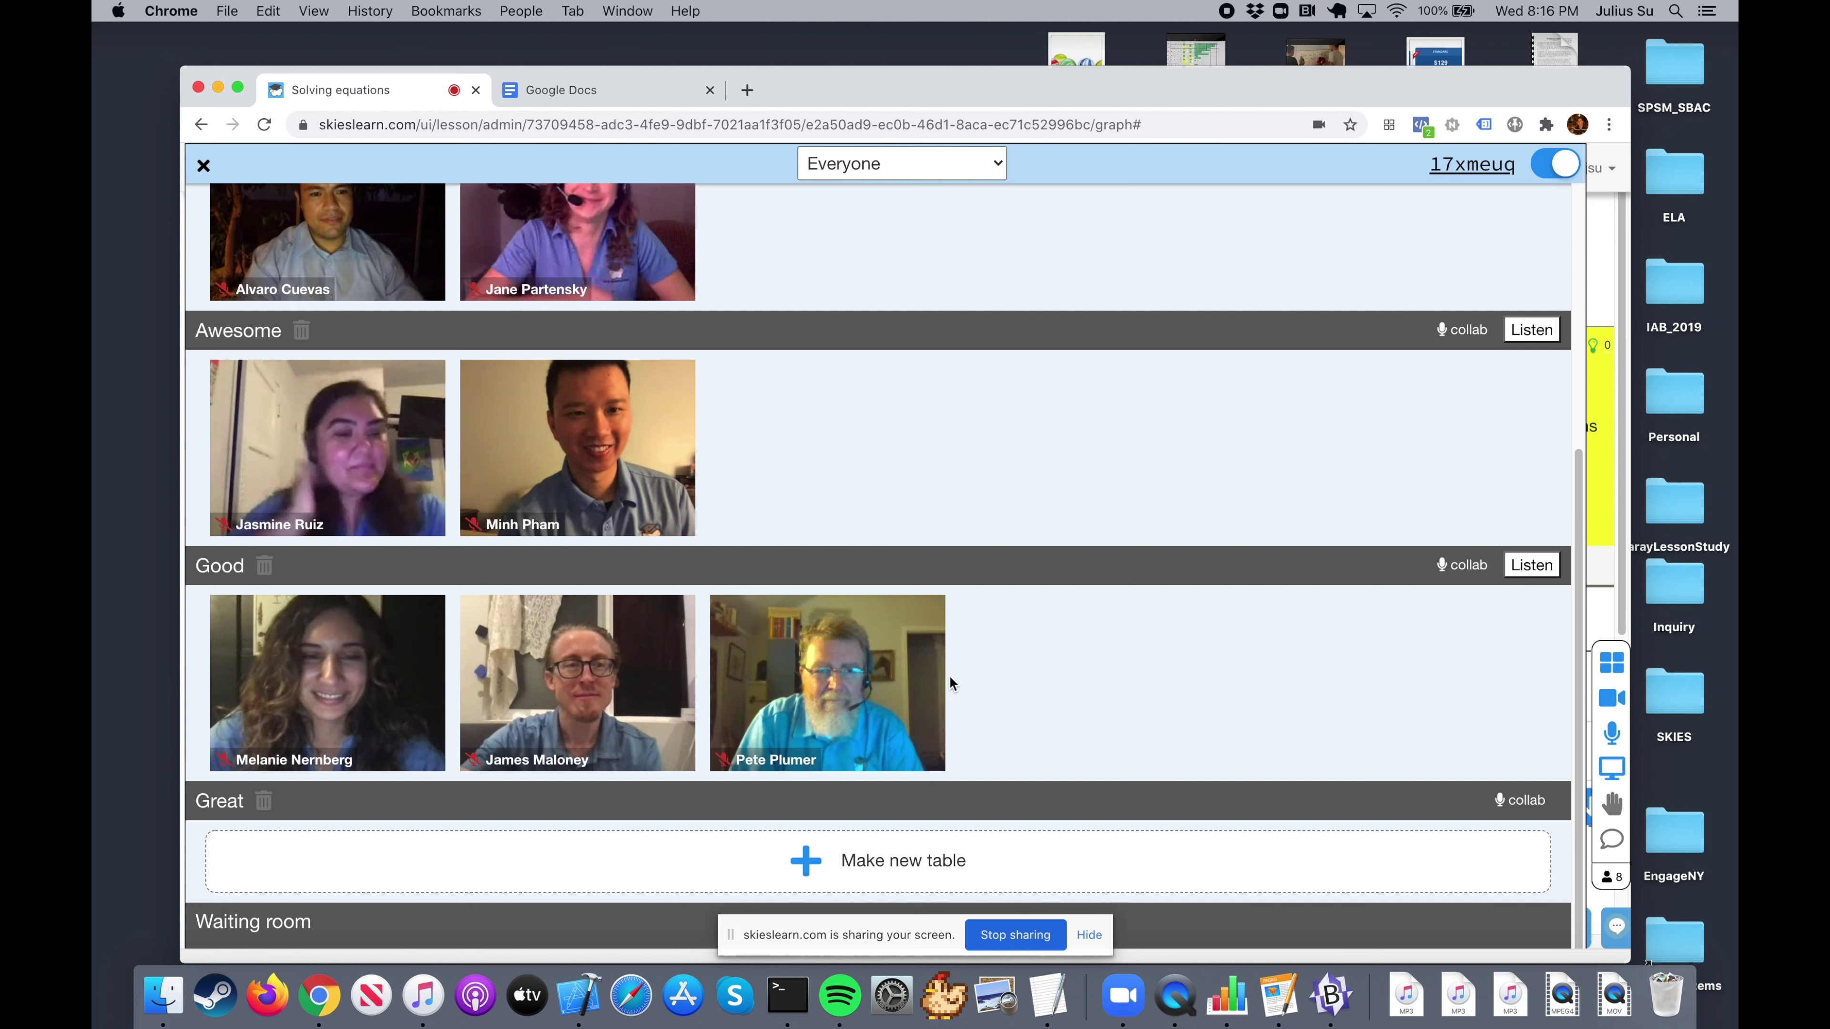
# Step: Move the three Good table students to Great and delete the empty Good table
pyautogui.click(764, 706)
pyautogui.click(575, 708)
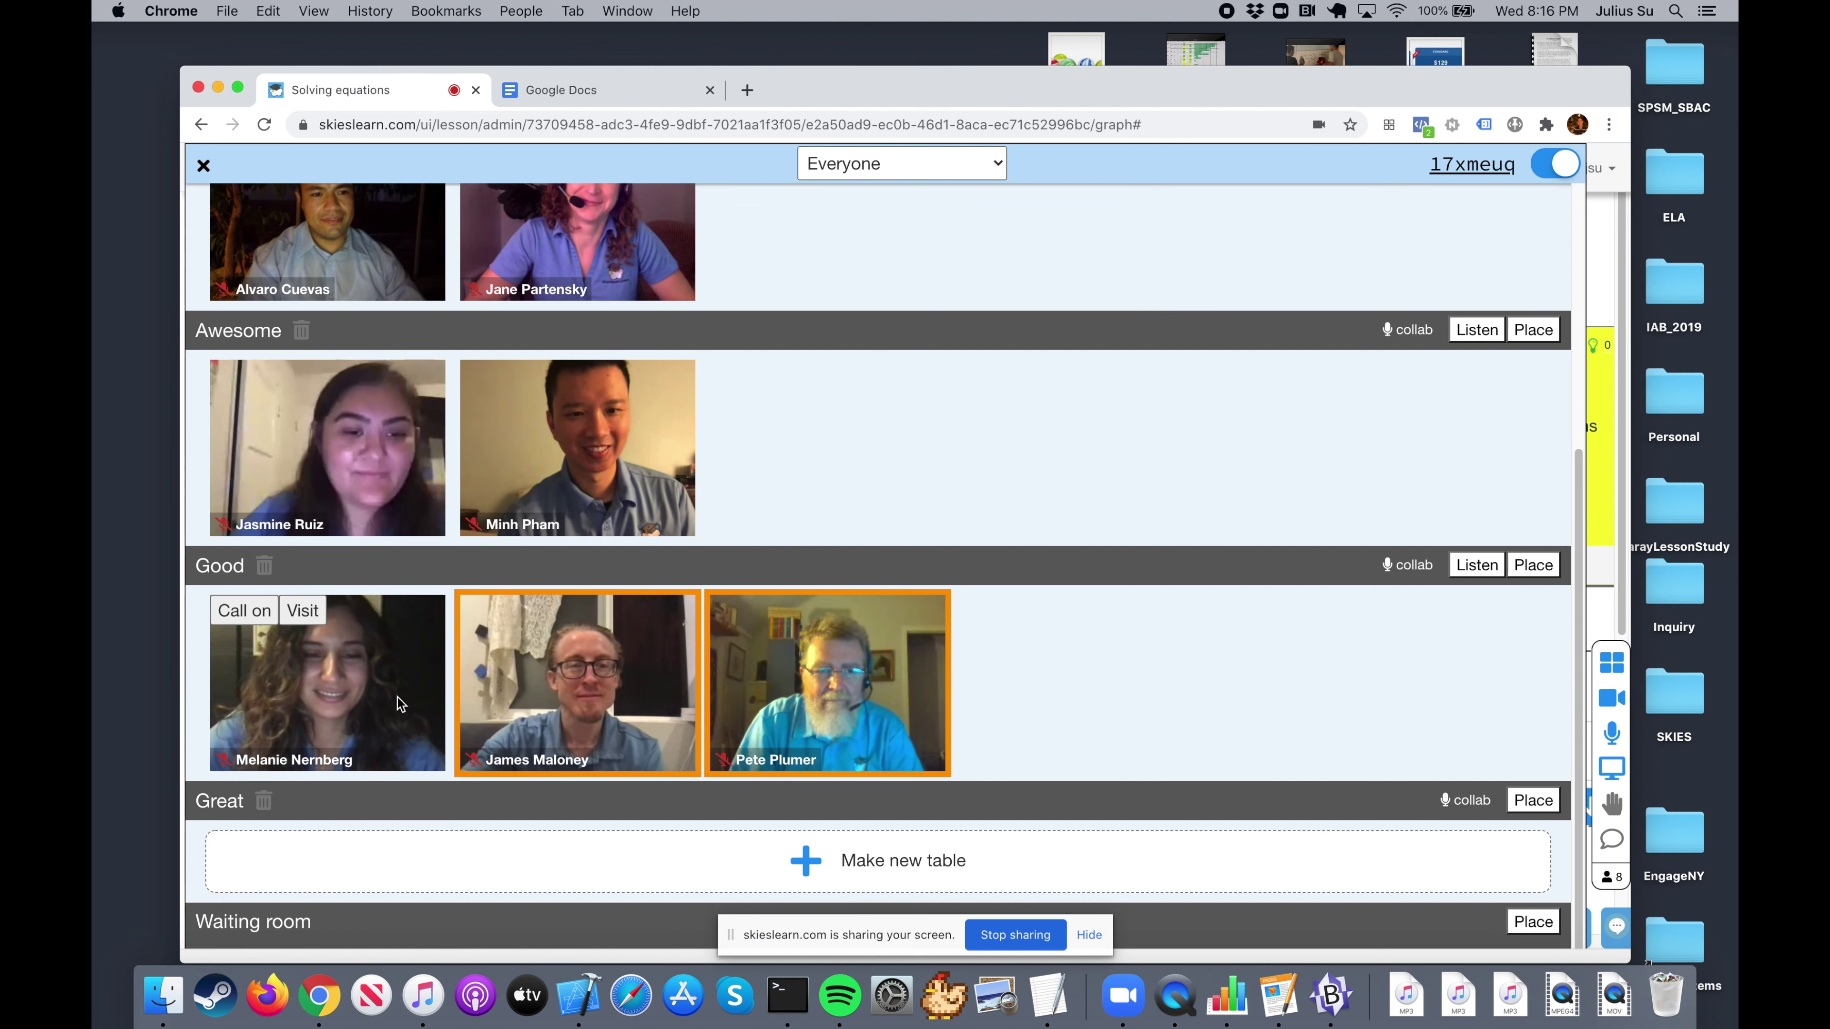
pyautogui.click(401, 703)
pyautogui.click(1527, 800)
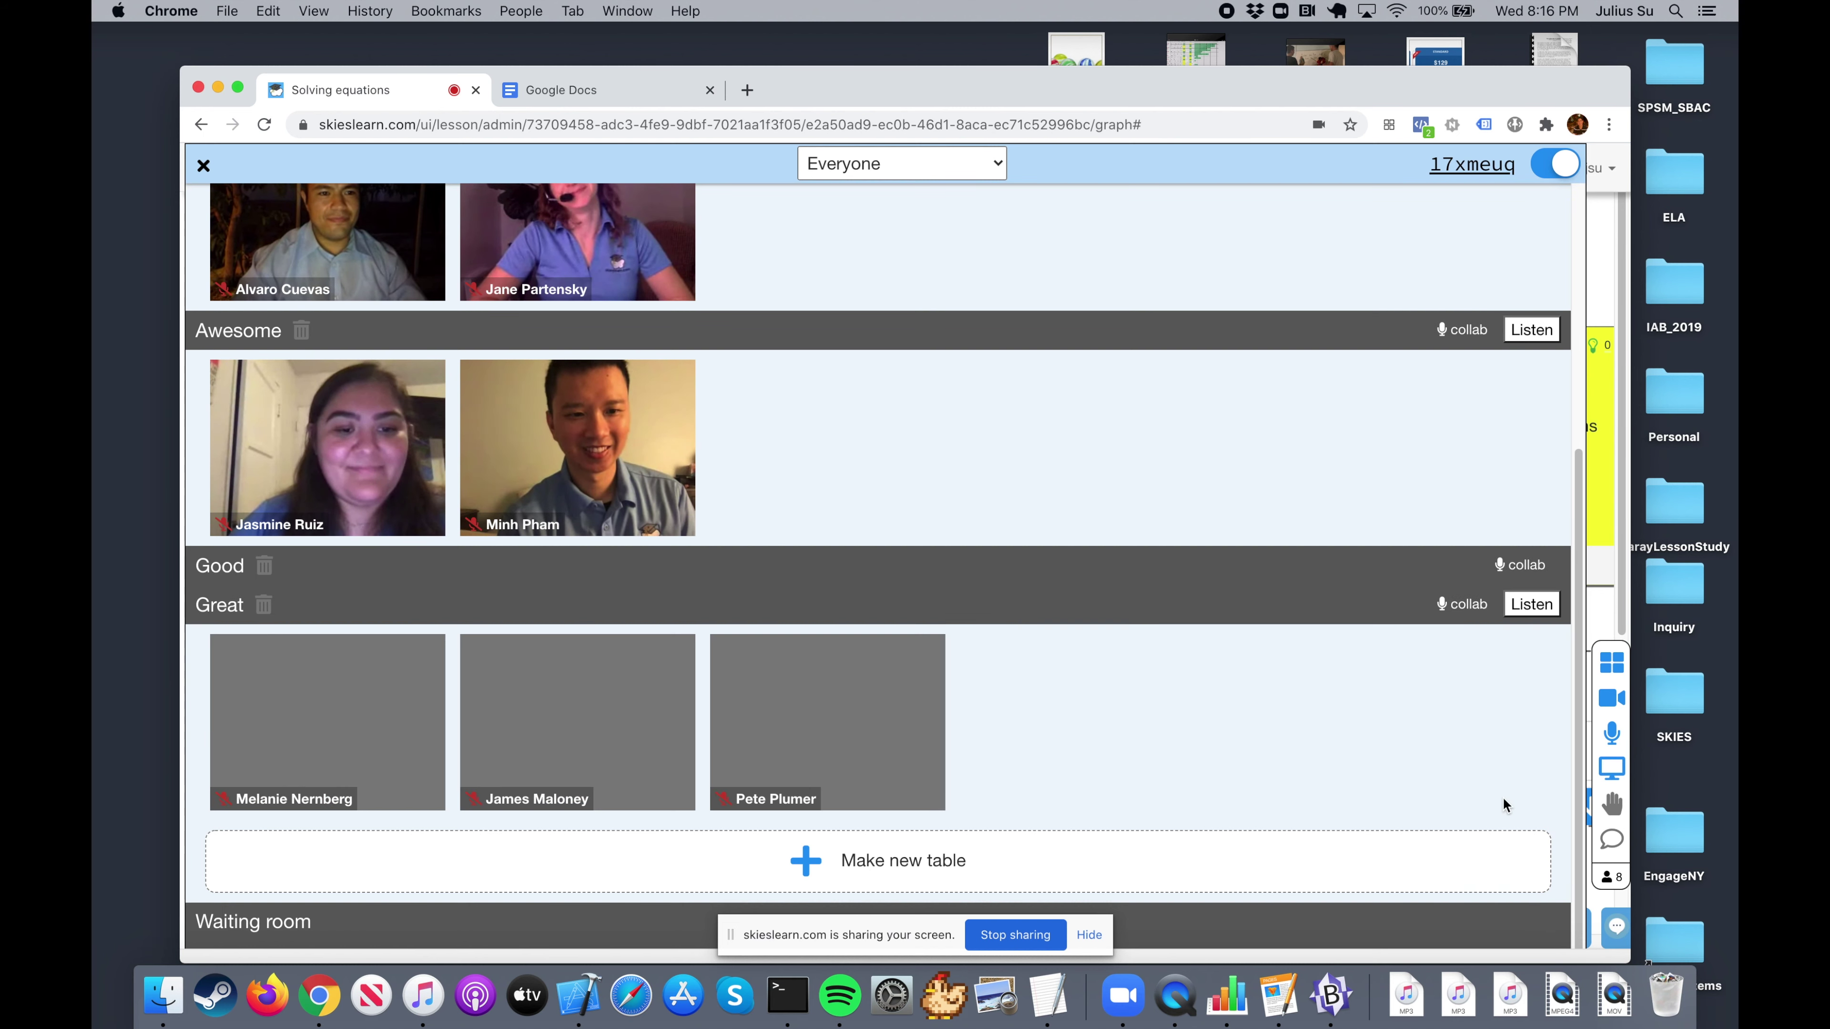
pyautogui.click(263, 565)
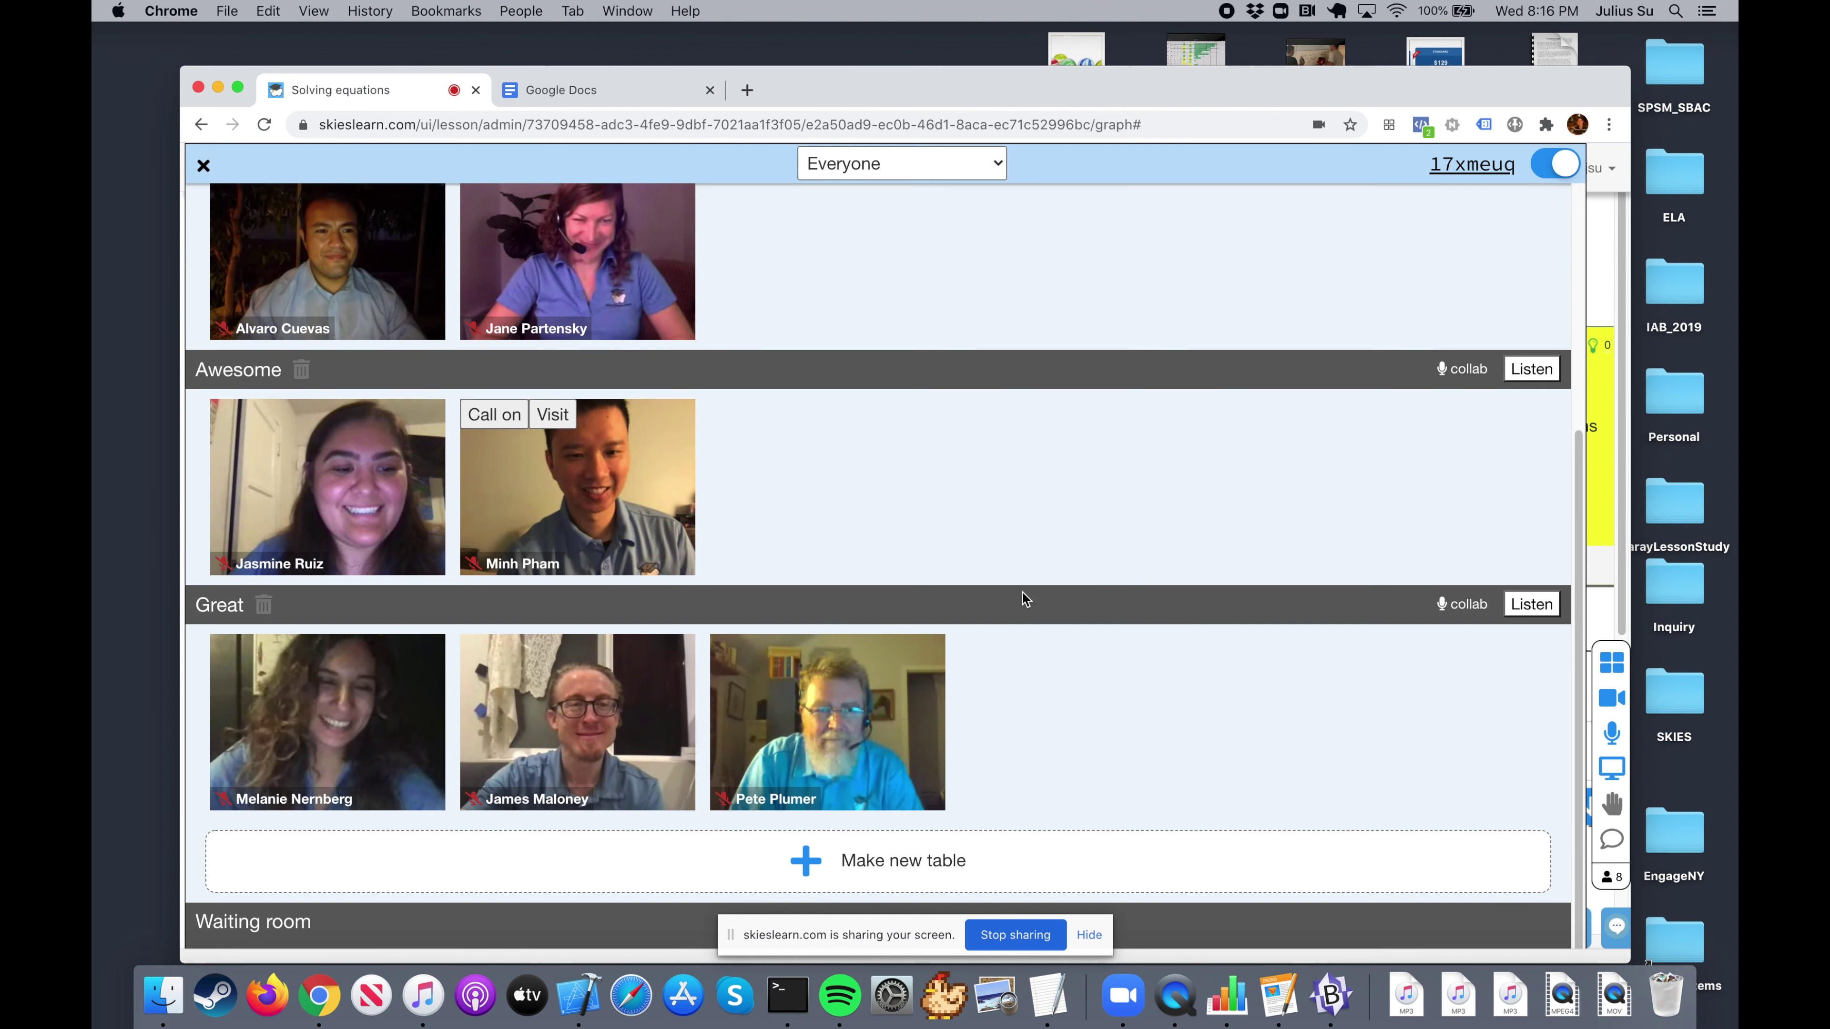
pyautogui.scroll(5, 1026, 598)
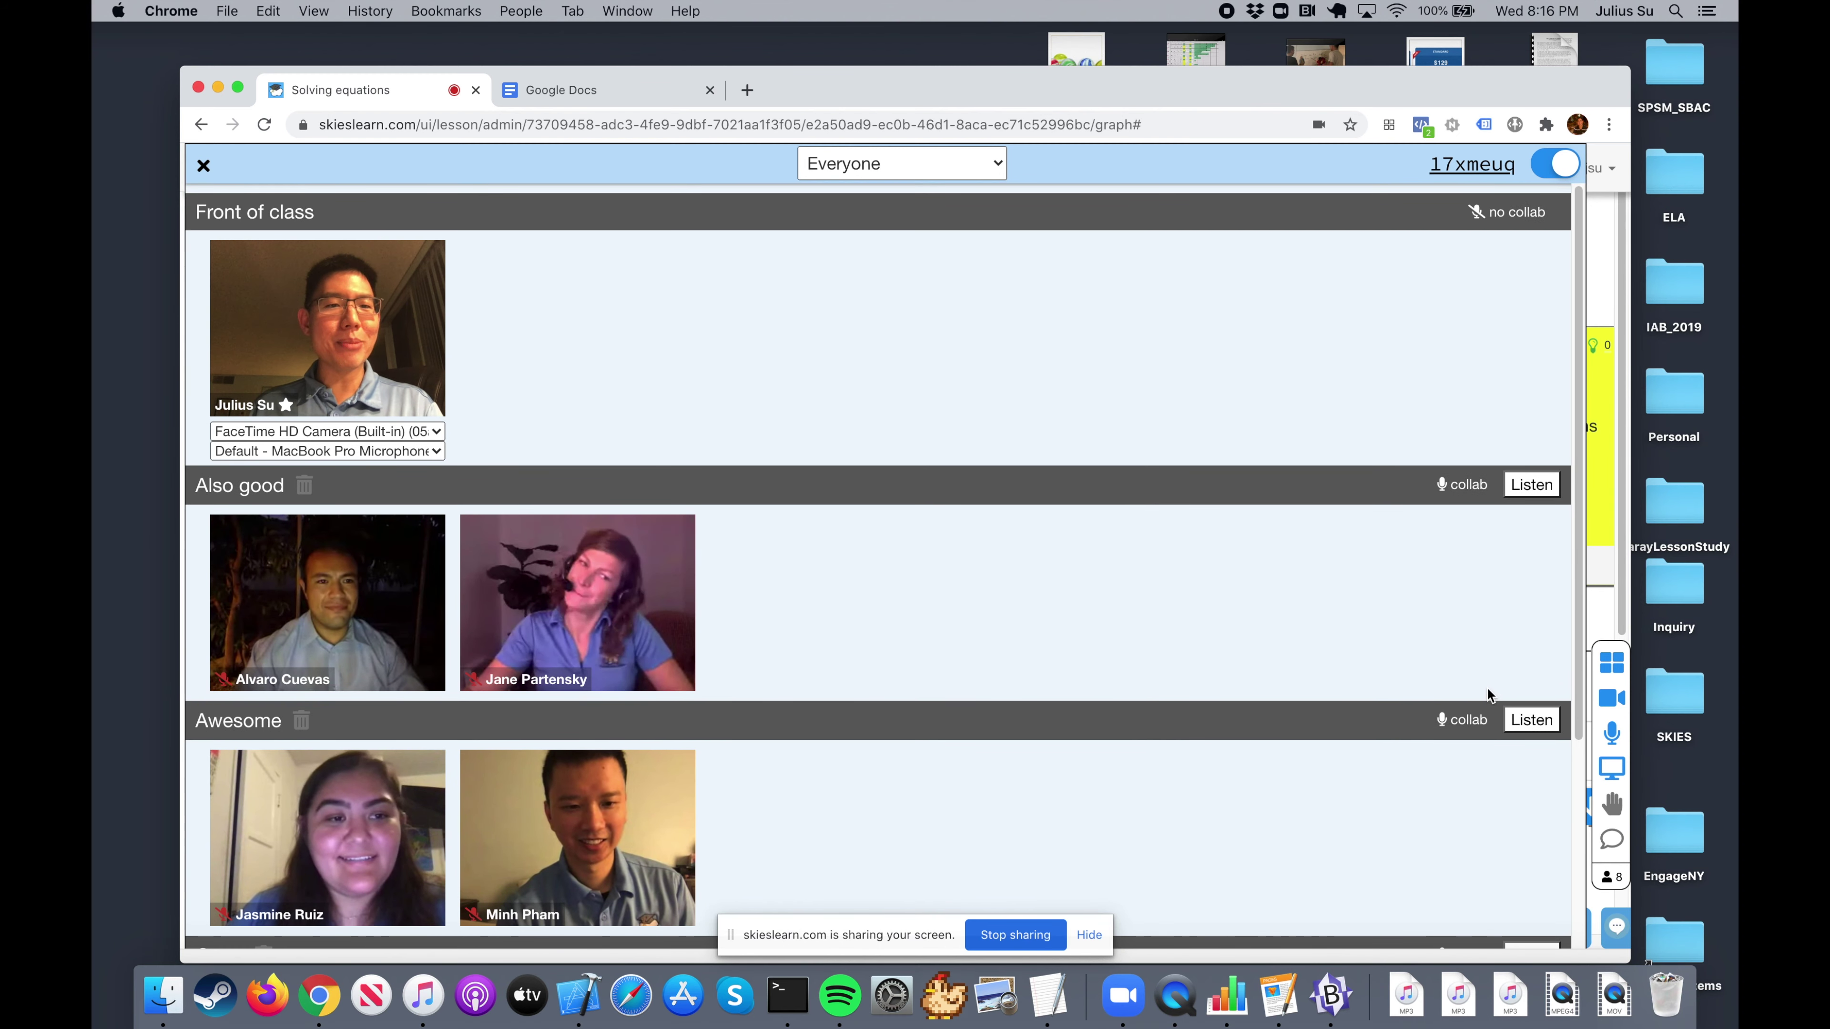
pyautogui.moveTo(556, 788)
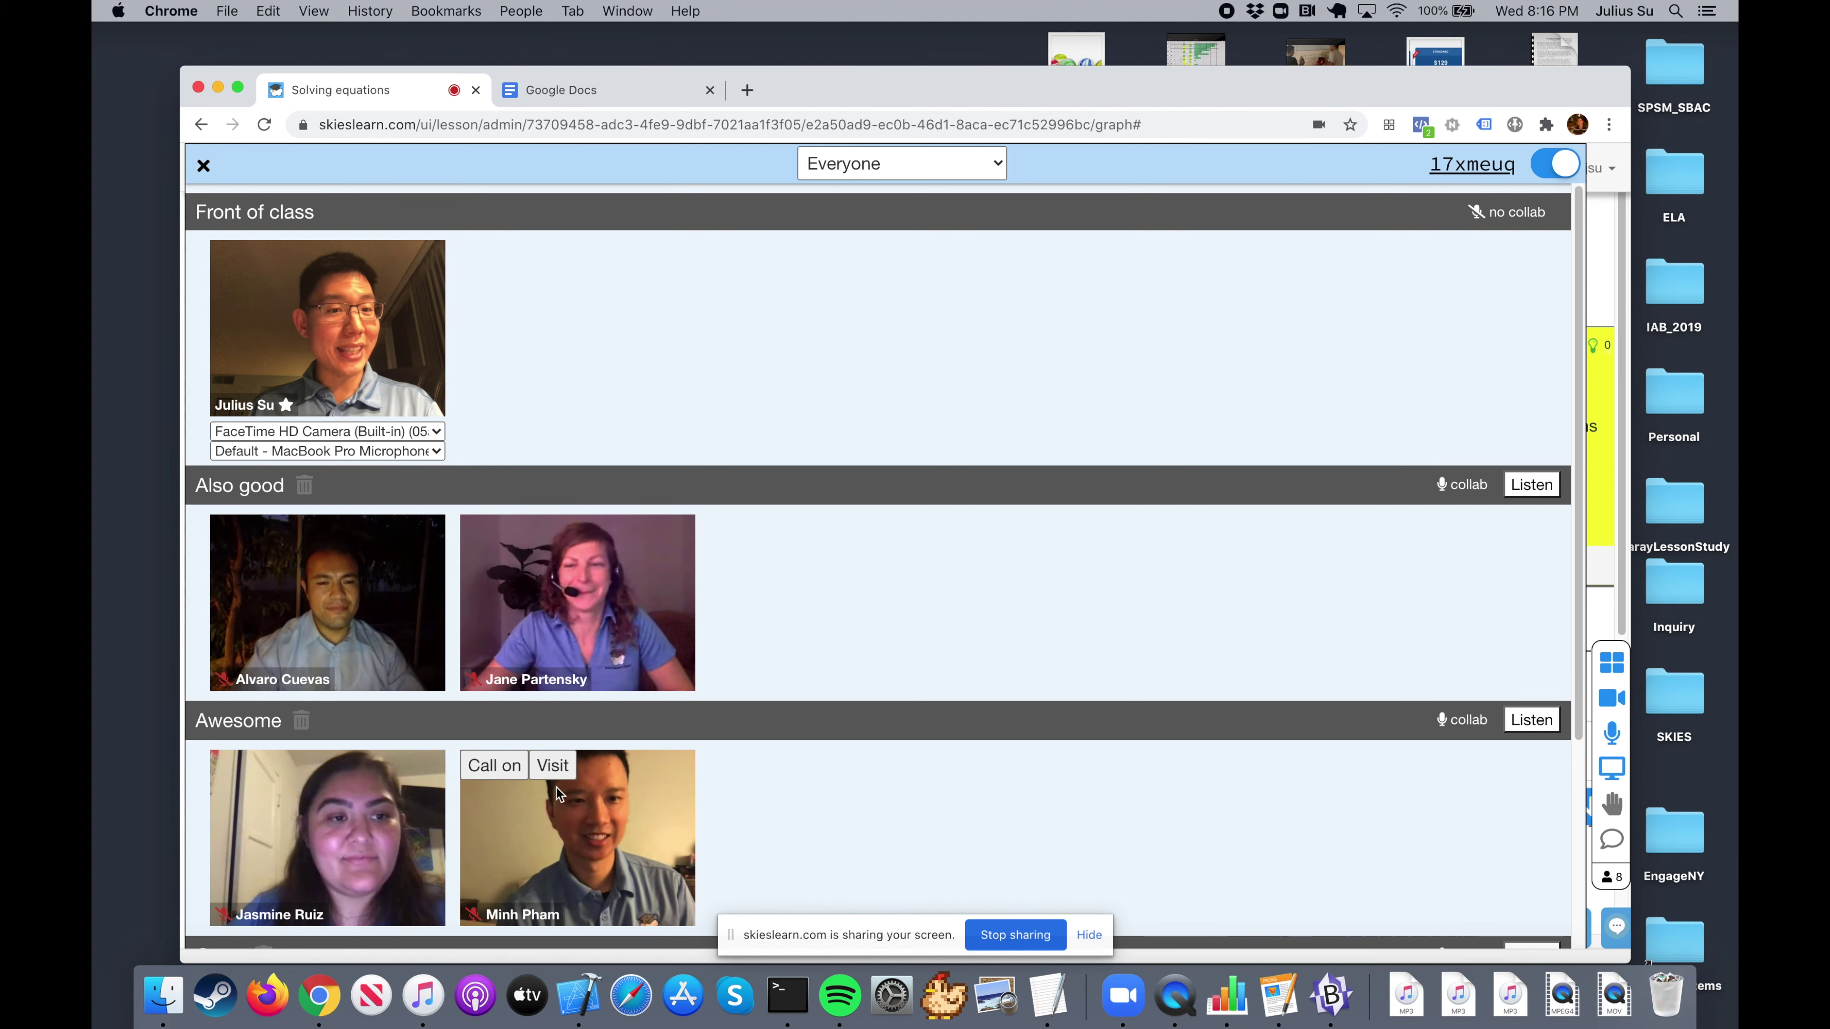
pyautogui.scroll(-5, 715, 804)
pyautogui.scroll(1, 888, 804)
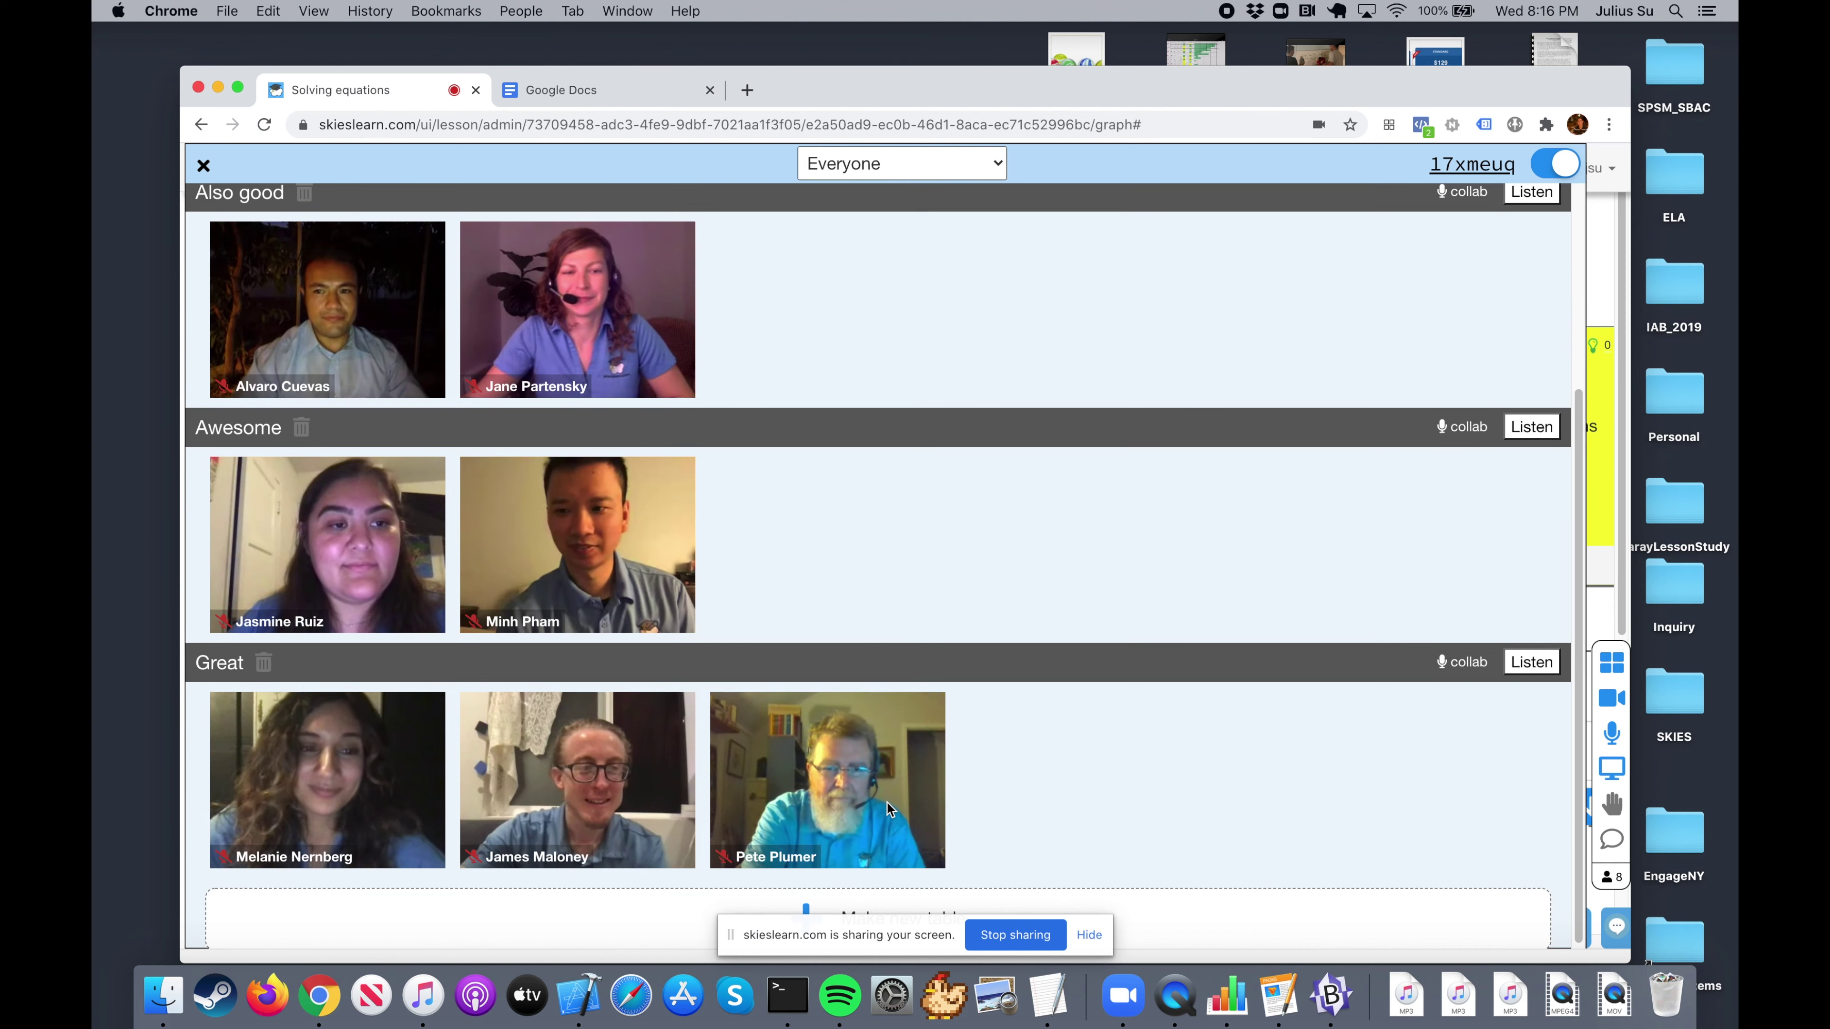
pyautogui.moveTo(888, 804)
pyautogui.scroll(1, 888, 804)
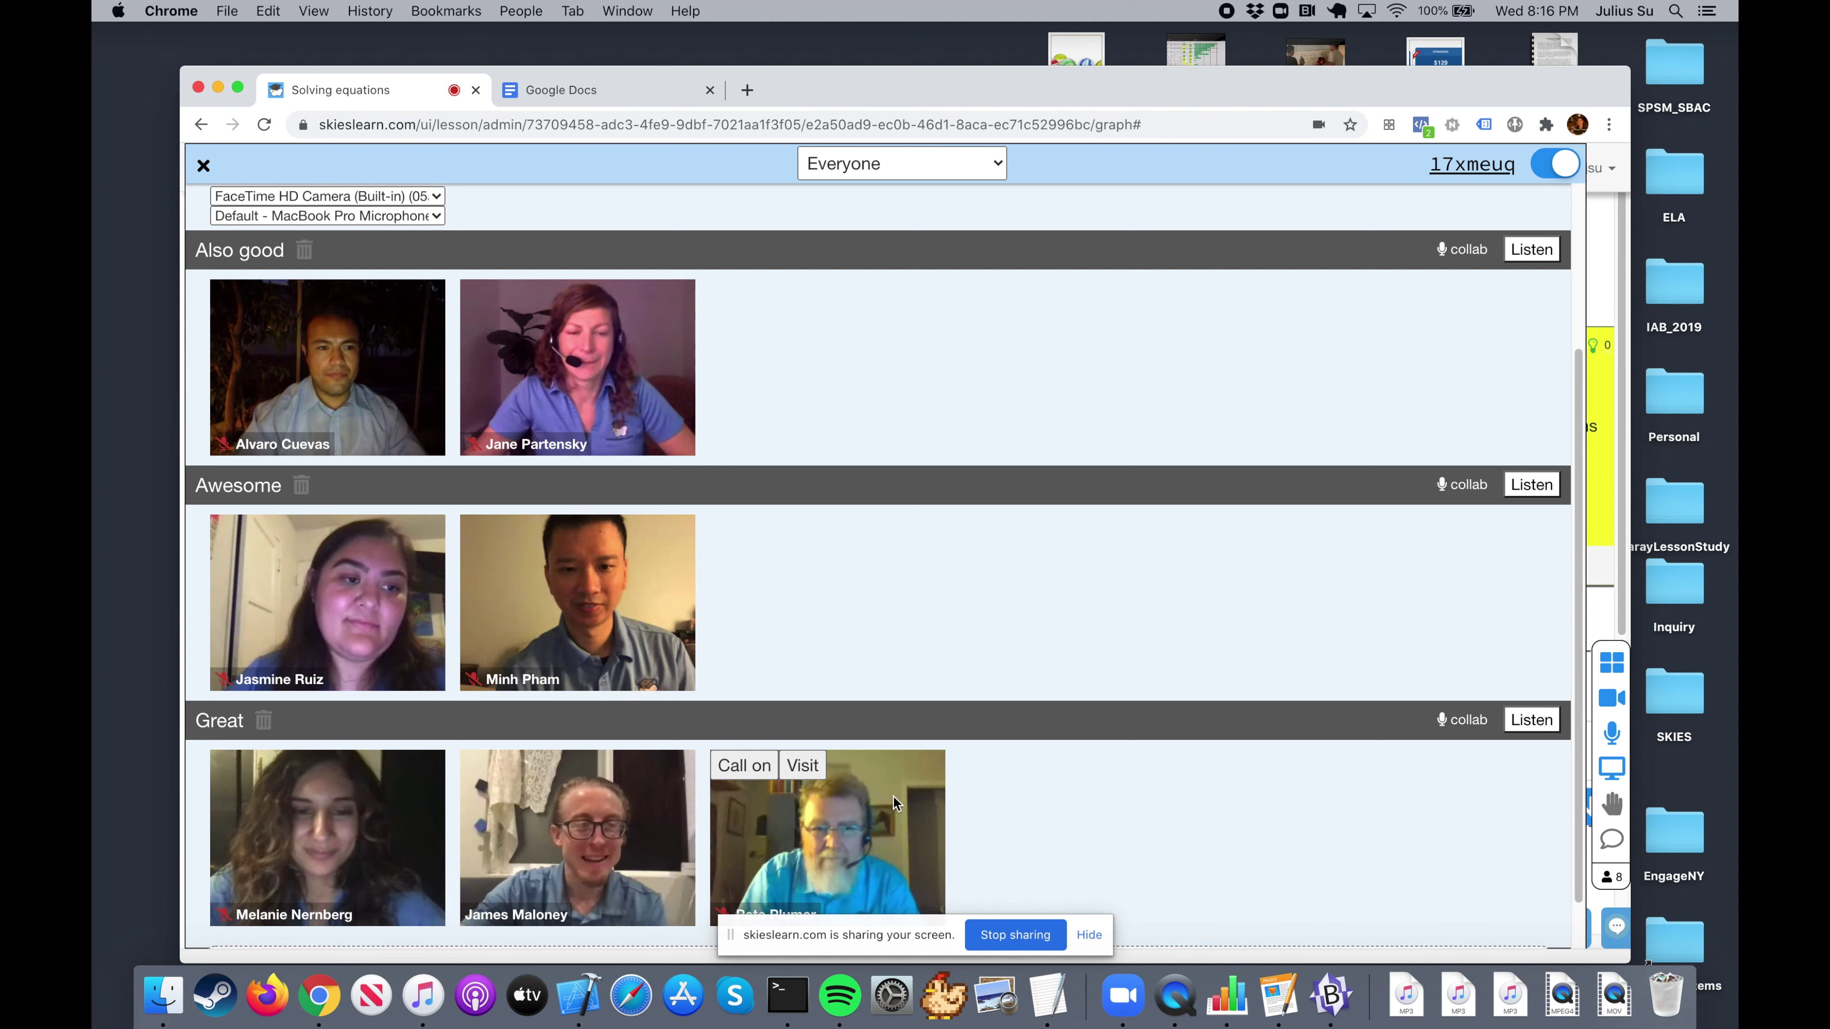
pyautogui.scroll(1, 967, 837)
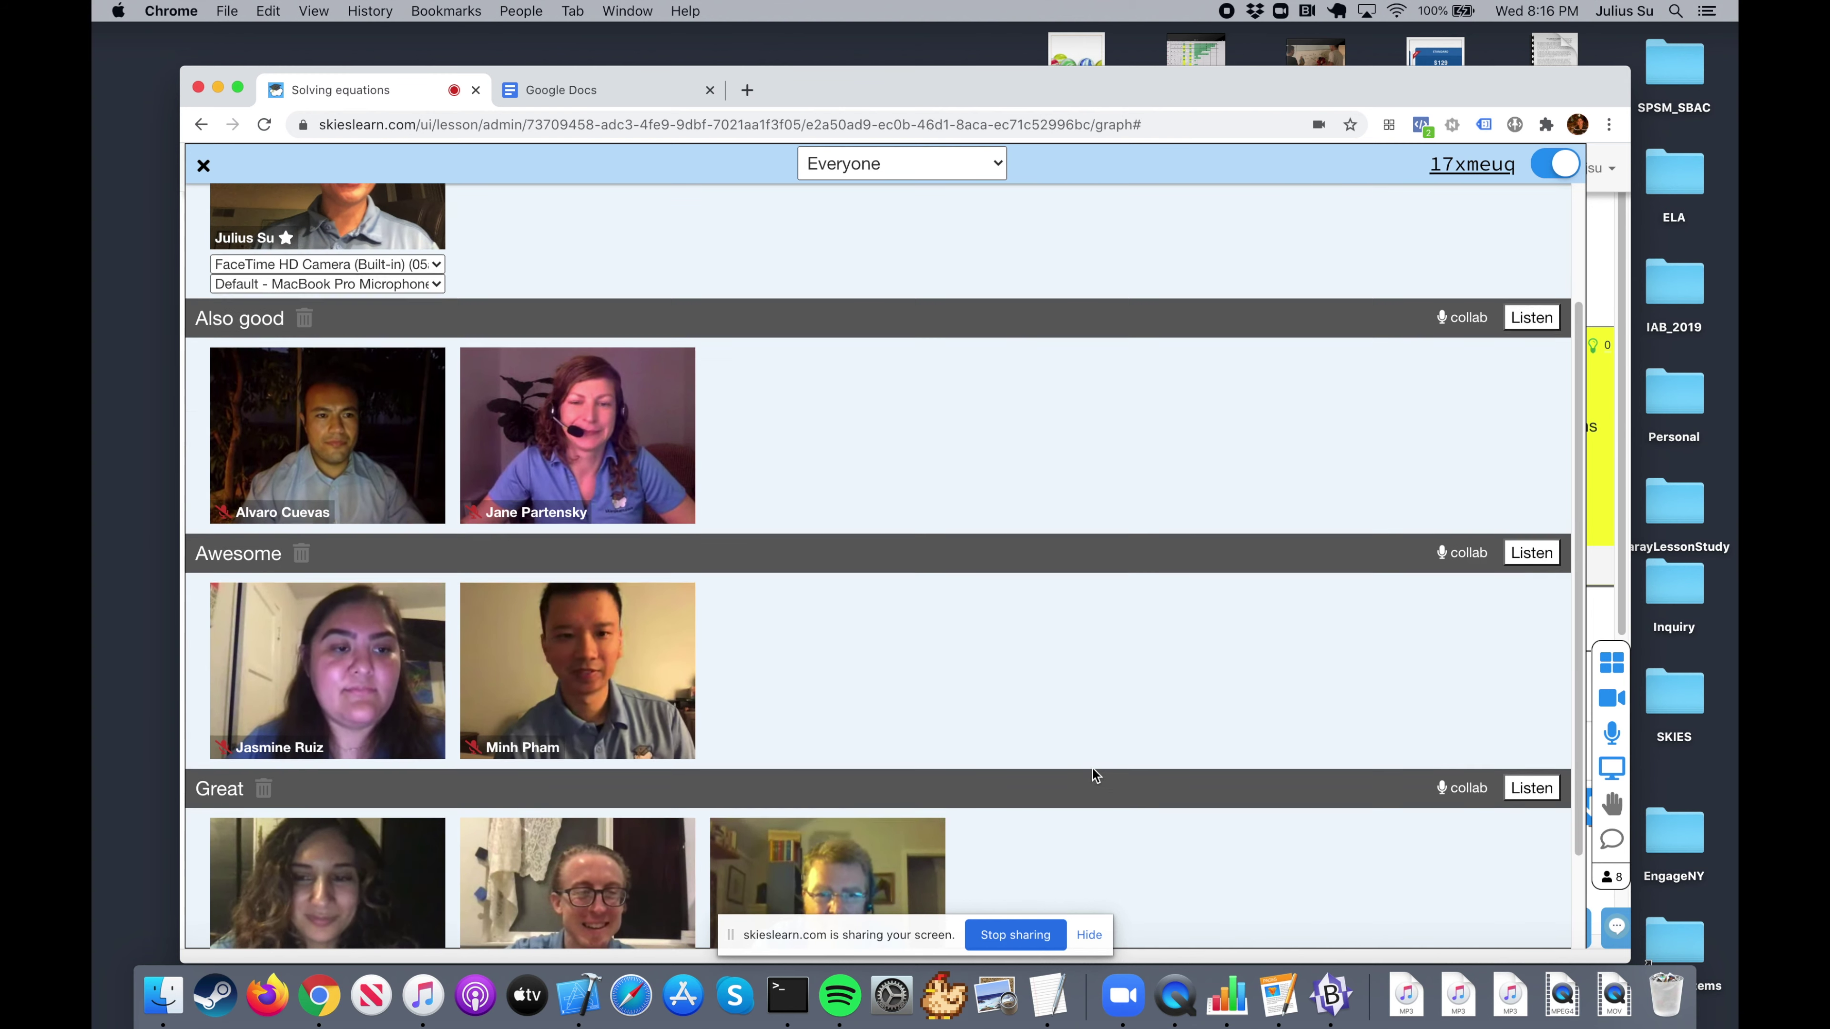
pyautogui.scroll(3, 1093, 770)
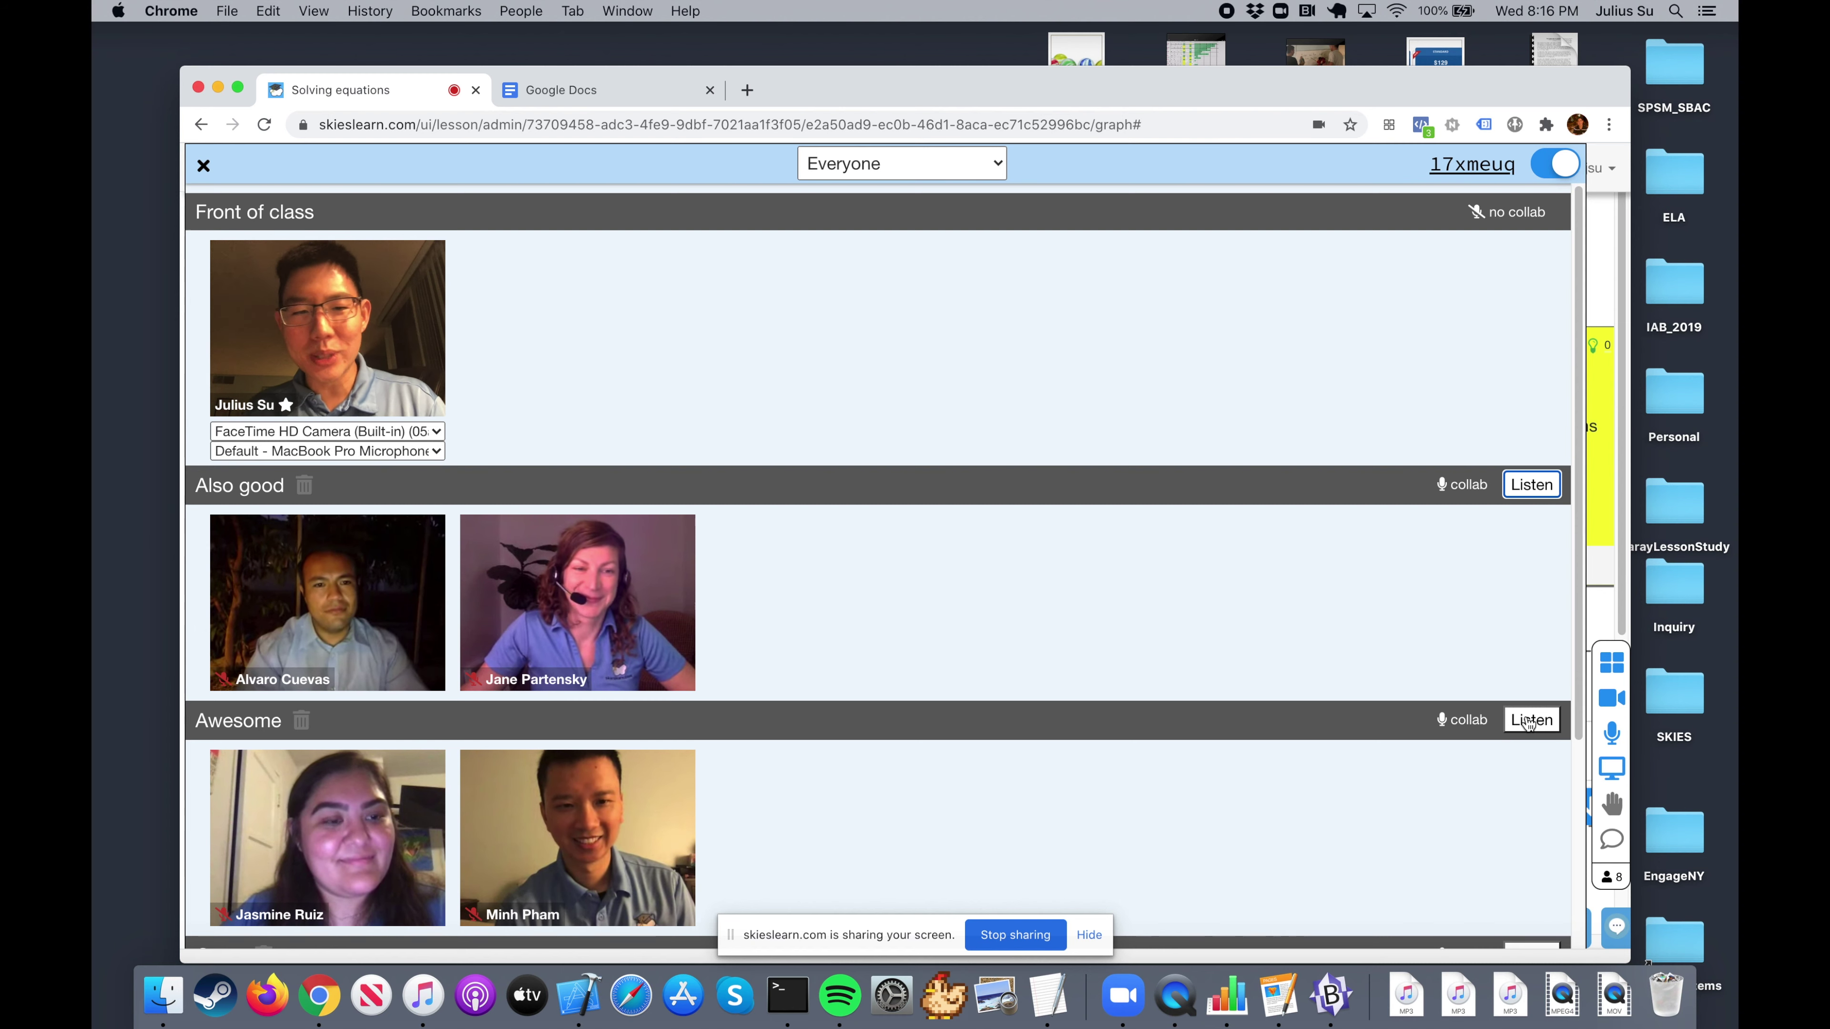
# Step: Stop listening in on the Awesome table and start listening to Great
pyautogui.scroll(-3, 1443, 795)
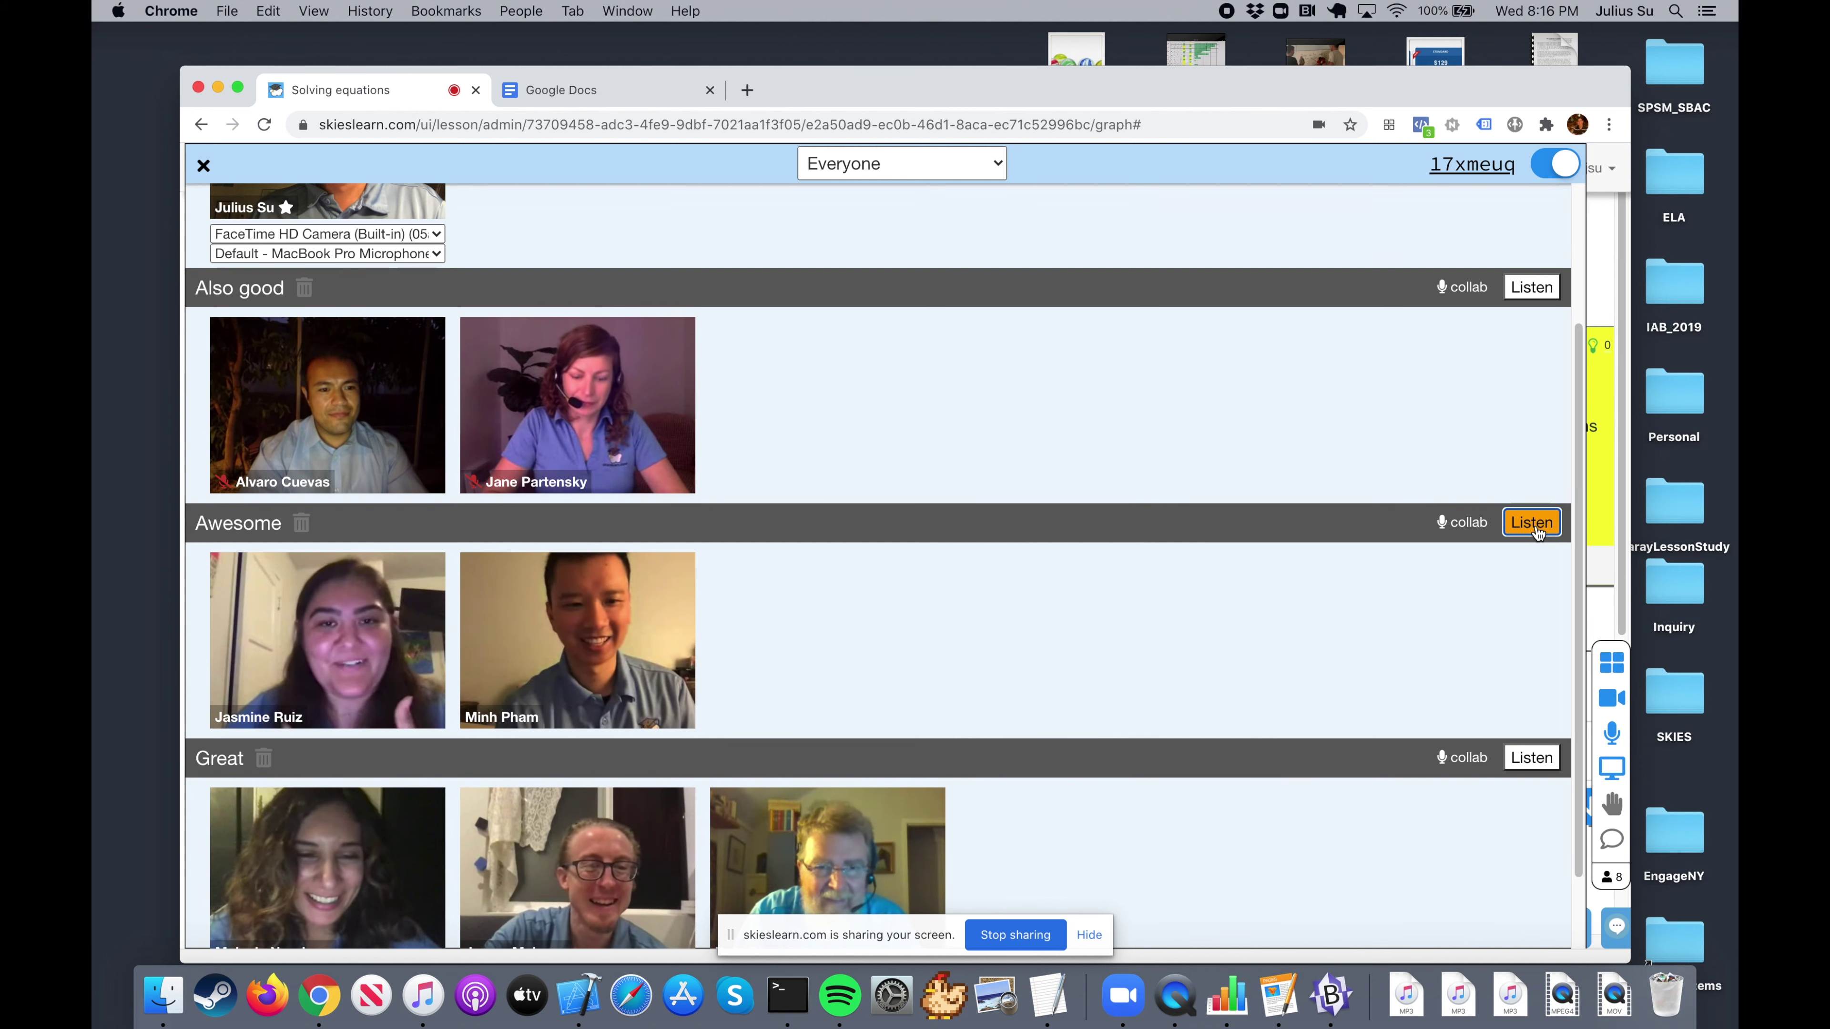
pyautogui.click(1537, 531)
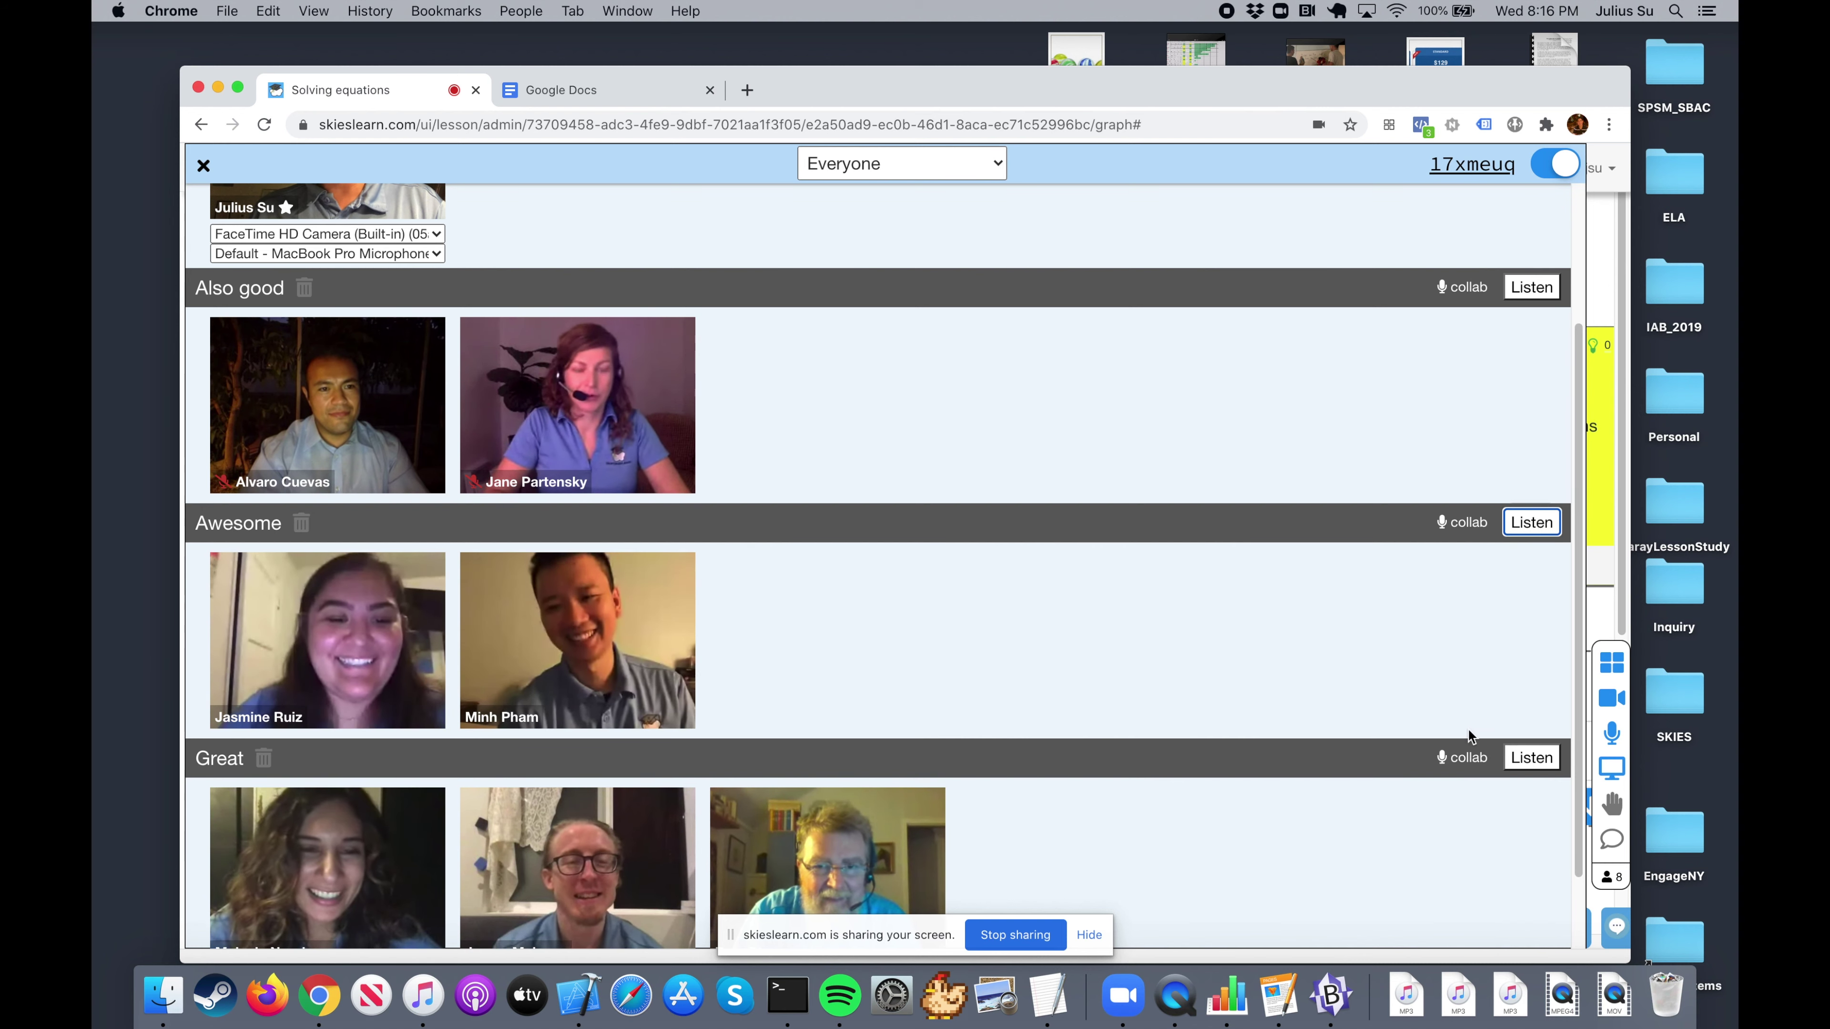
pyautogui.scroll(-2, 1469, 731)
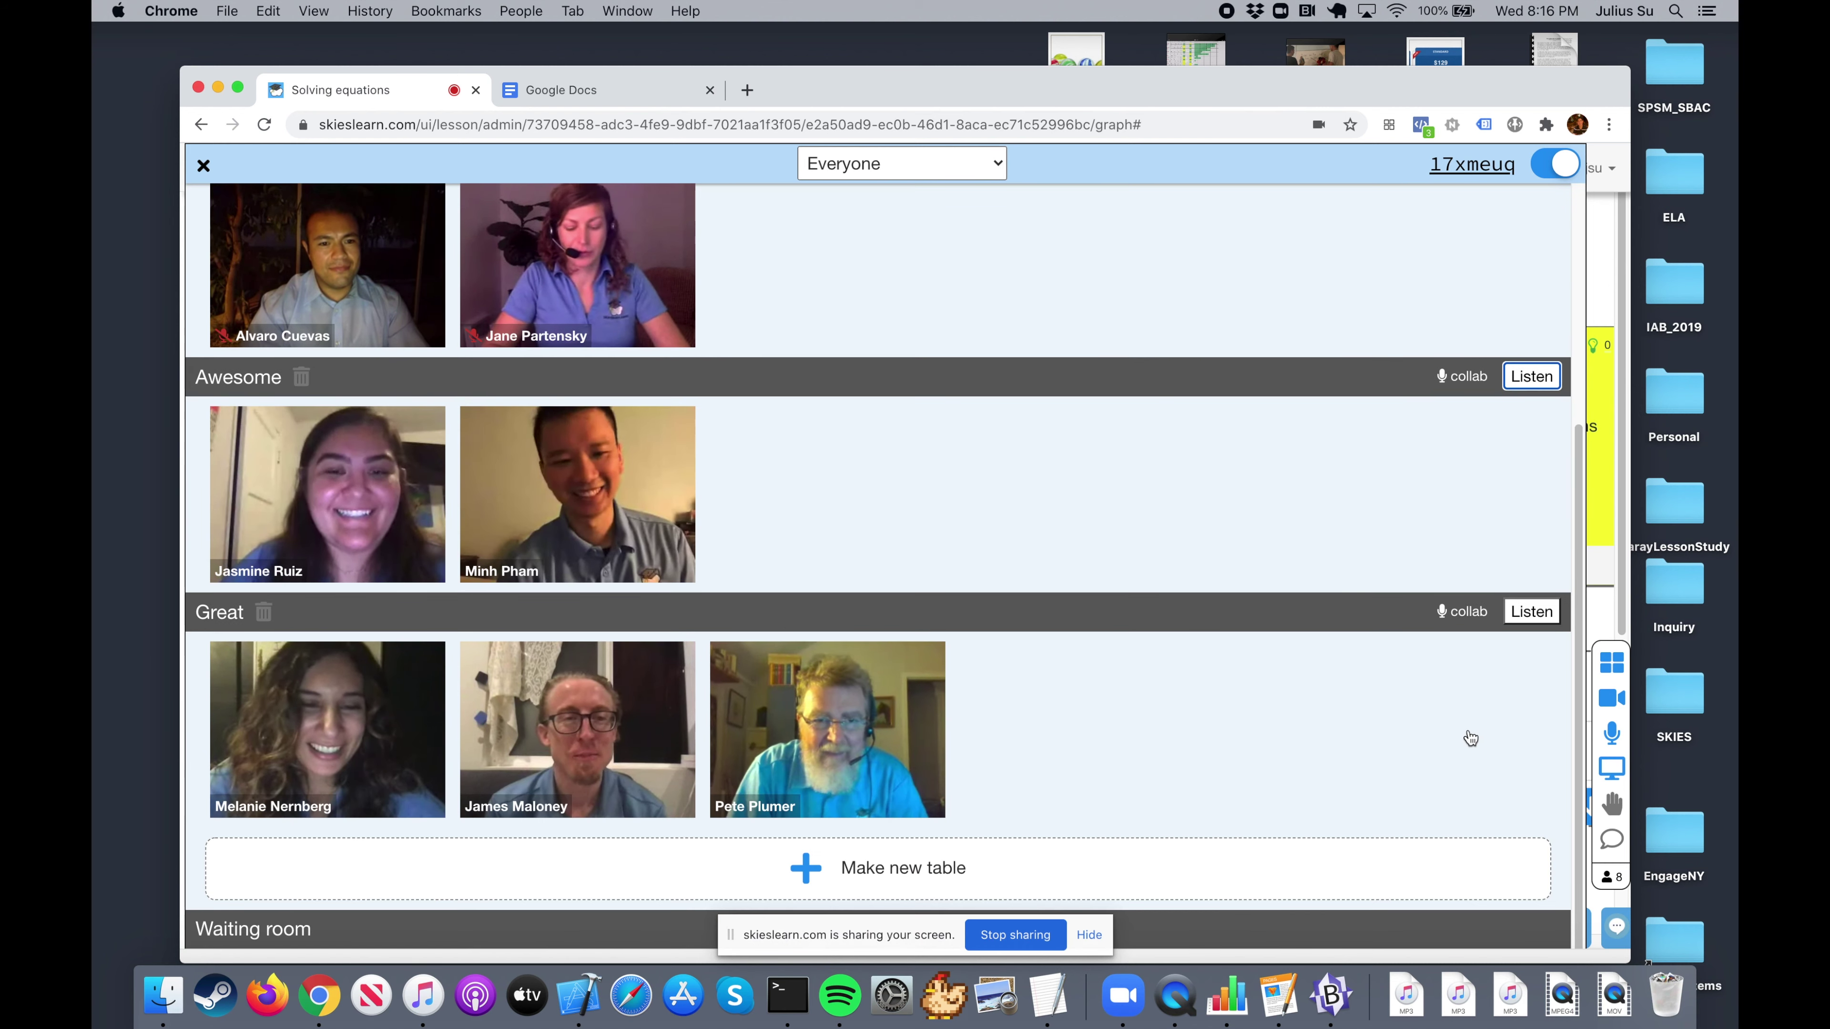
pyautogui.click(1531, 620)
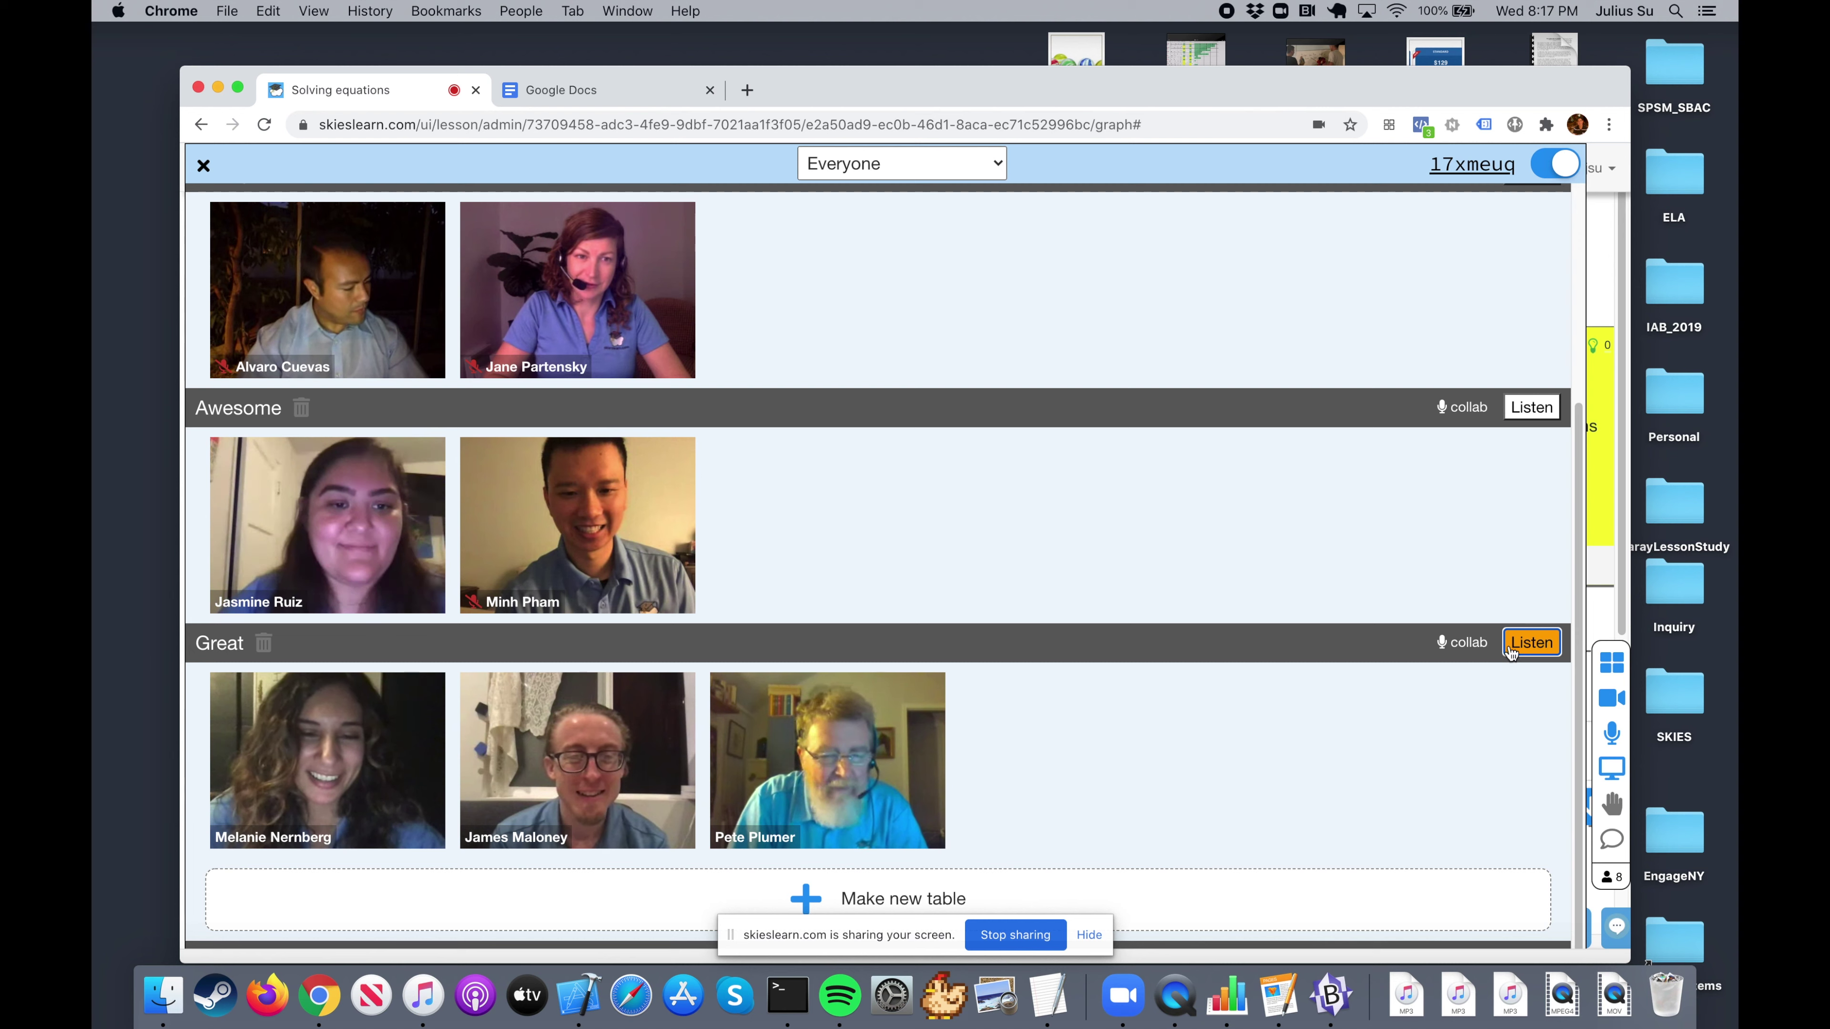
pyautogui.scroll(3, 1319, 764)
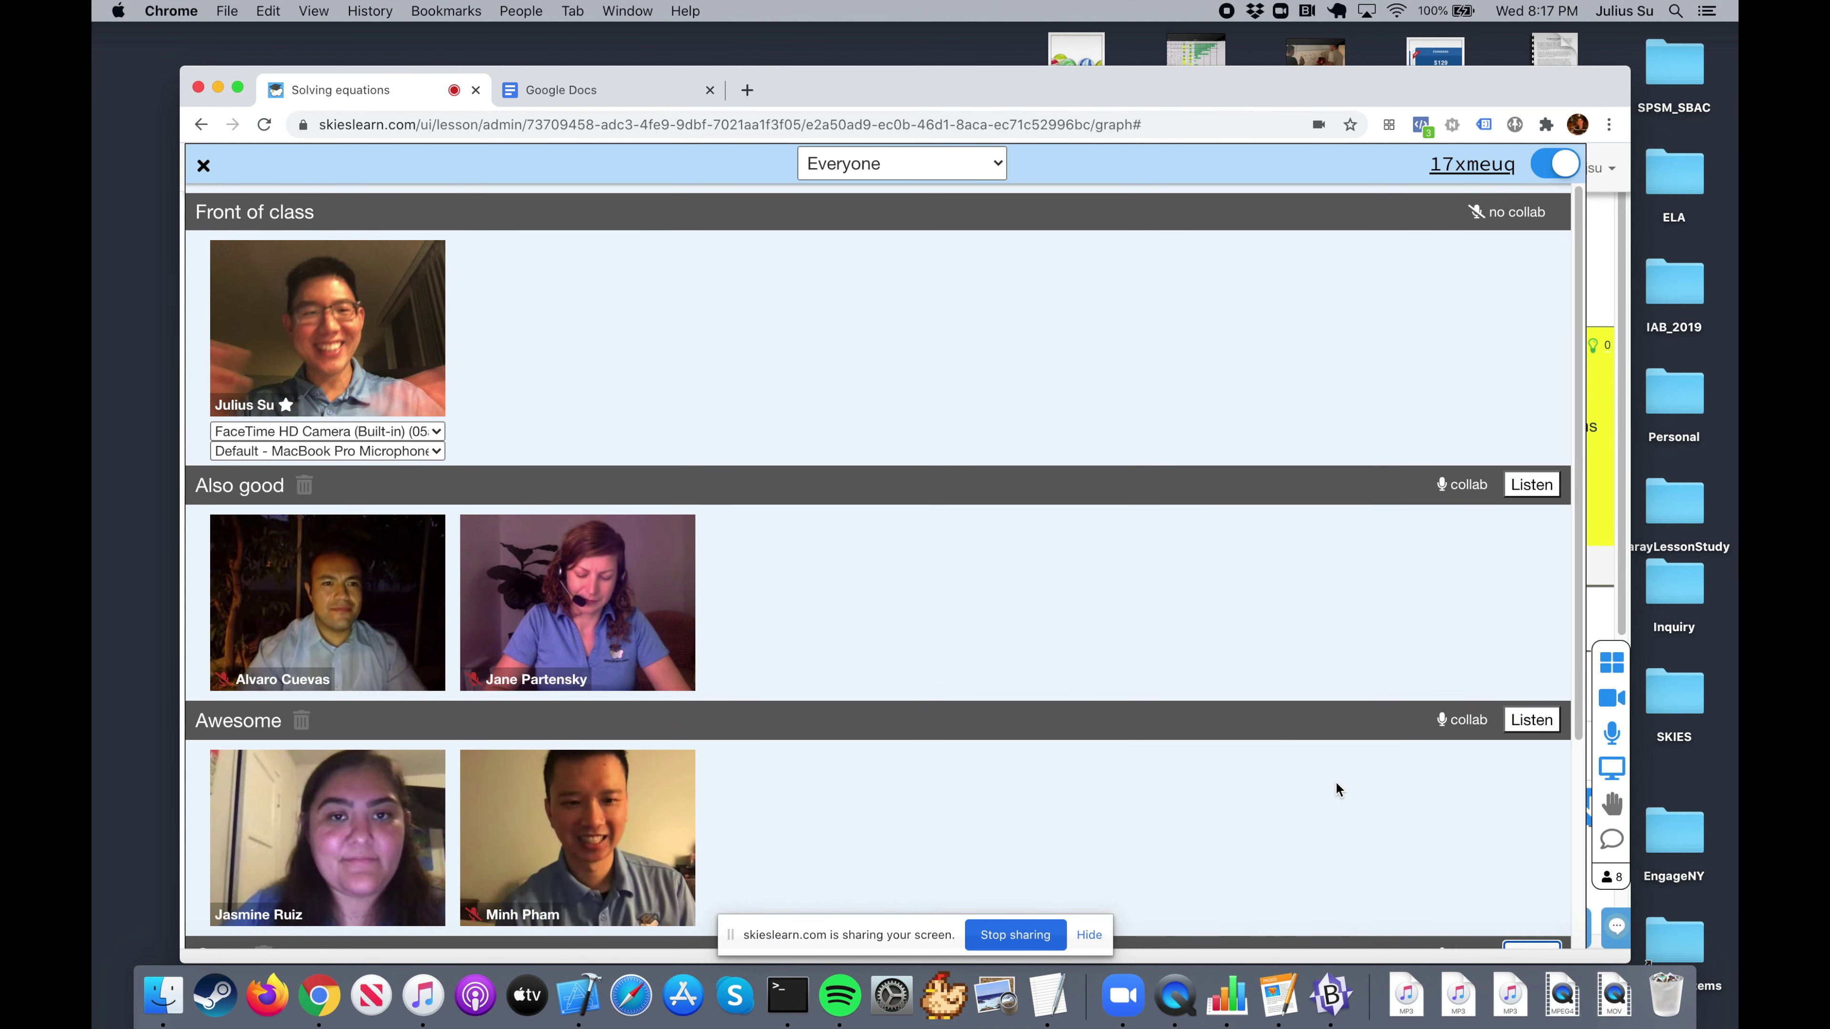
pyautogui.scroll(-1, 1340, 789)
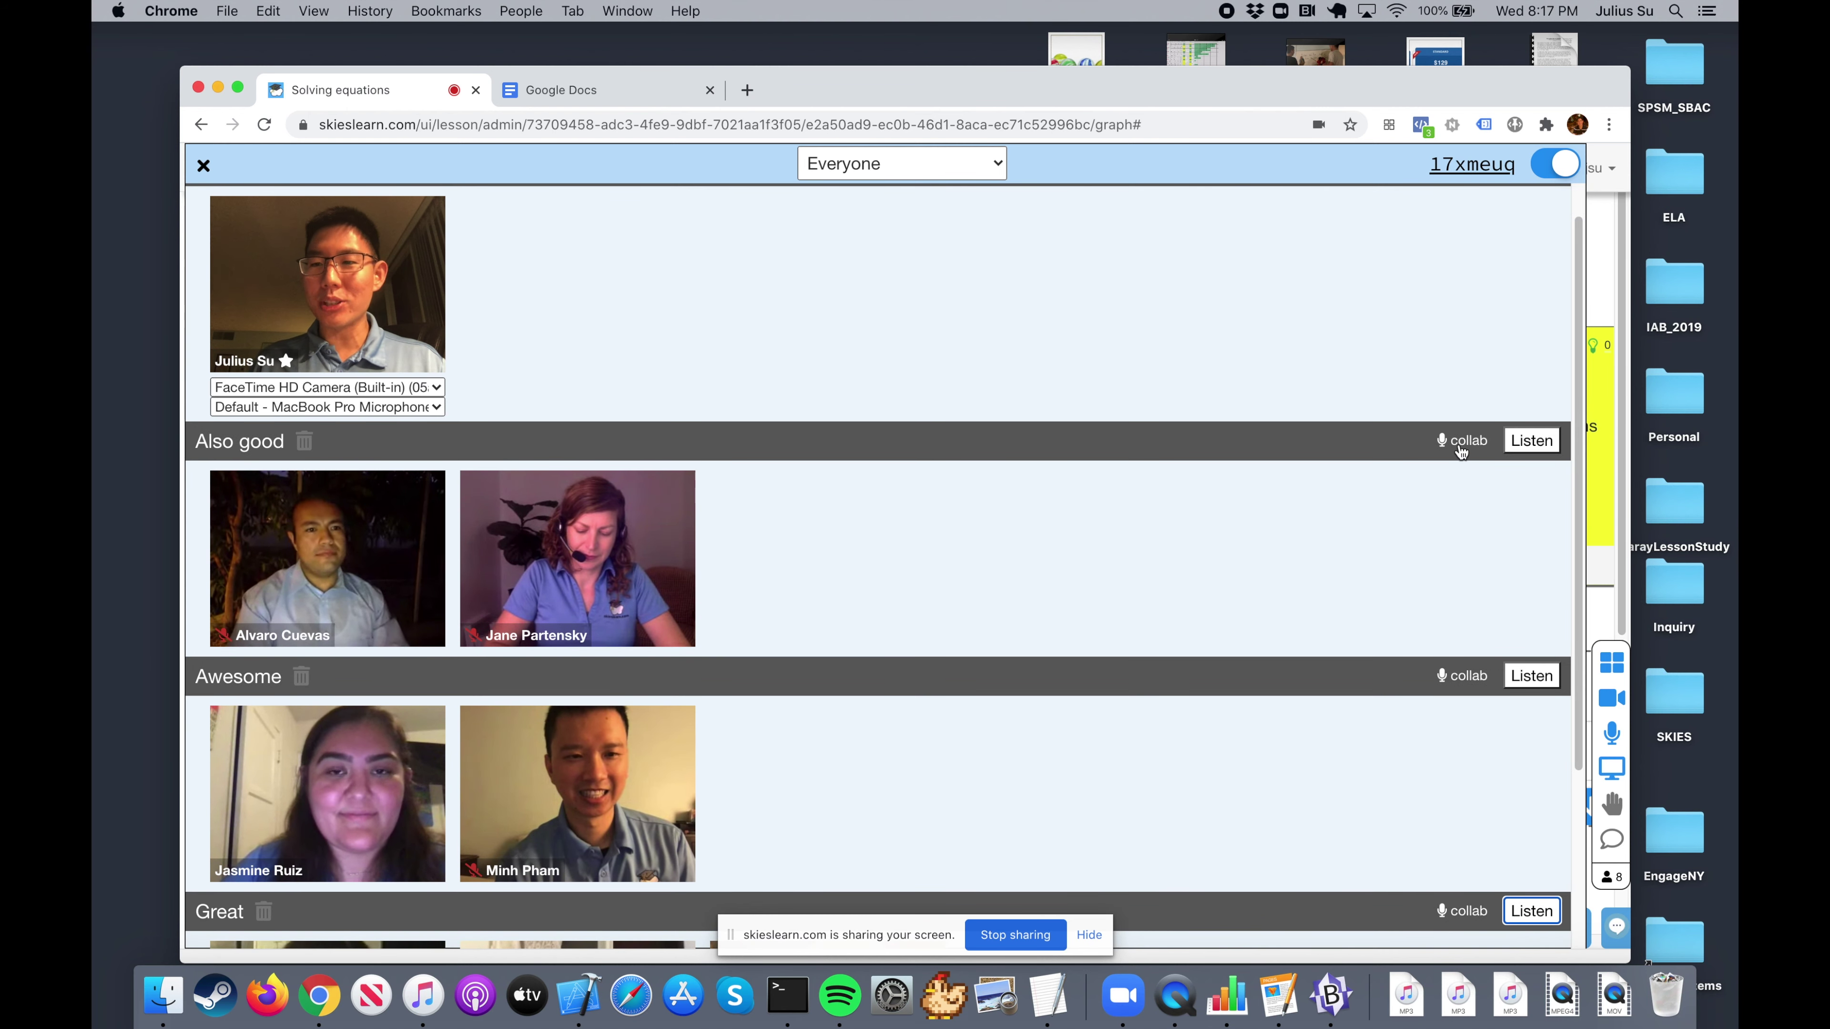
pyautogui.click(1463, 676)
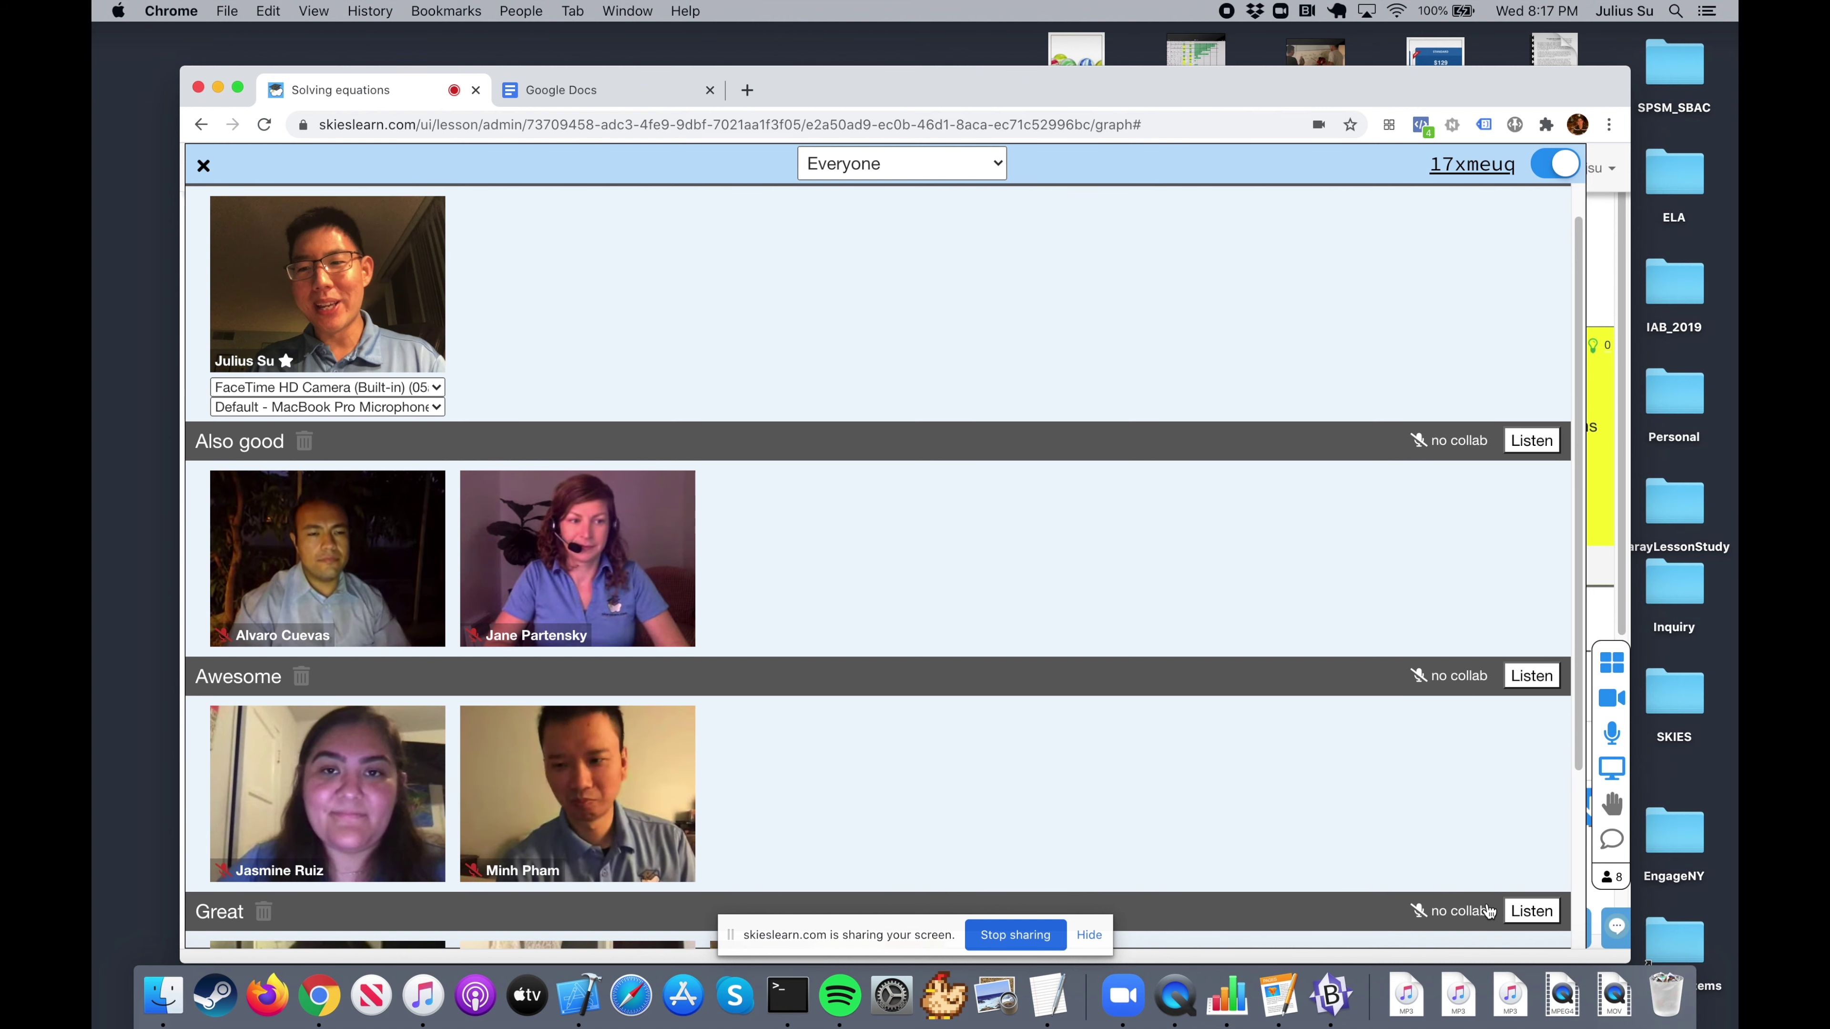
pyautogui.click(1474, 910)
pyautogui.click(1460, 676)
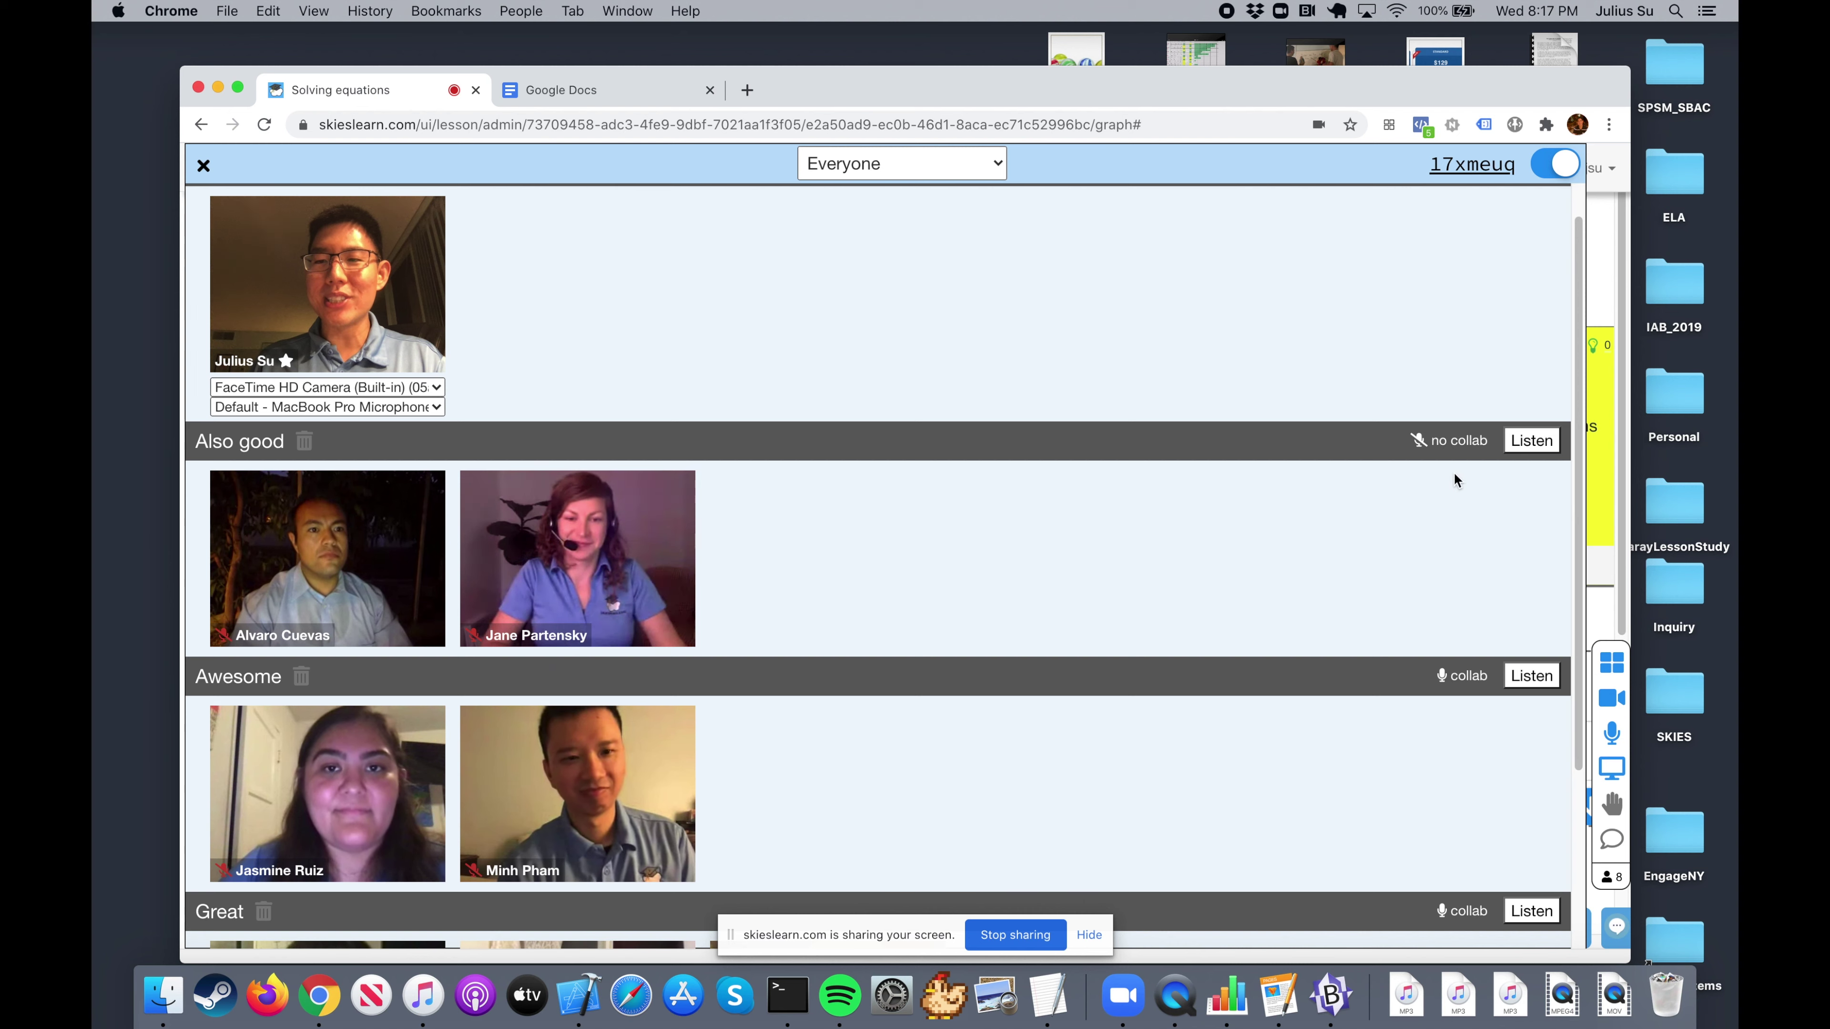
pyautogui.click(1457, 442)
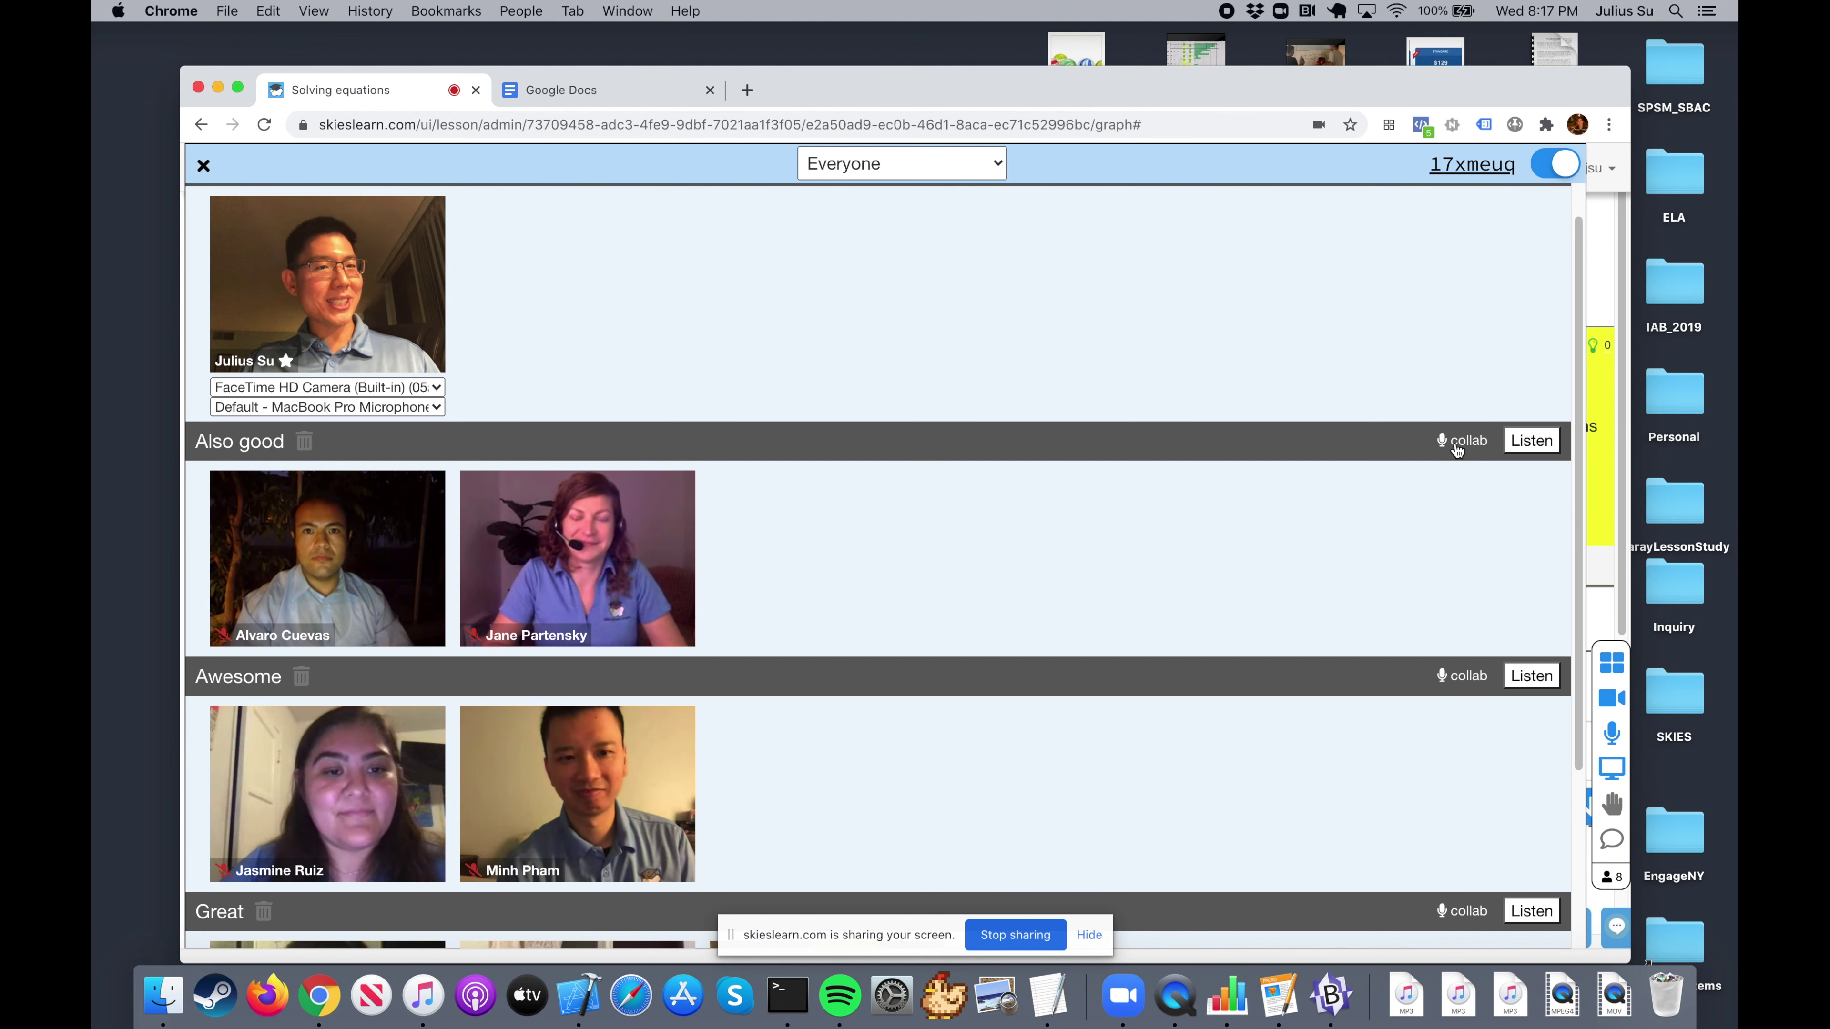
pyautogui.scroll(1, 1380, 479)
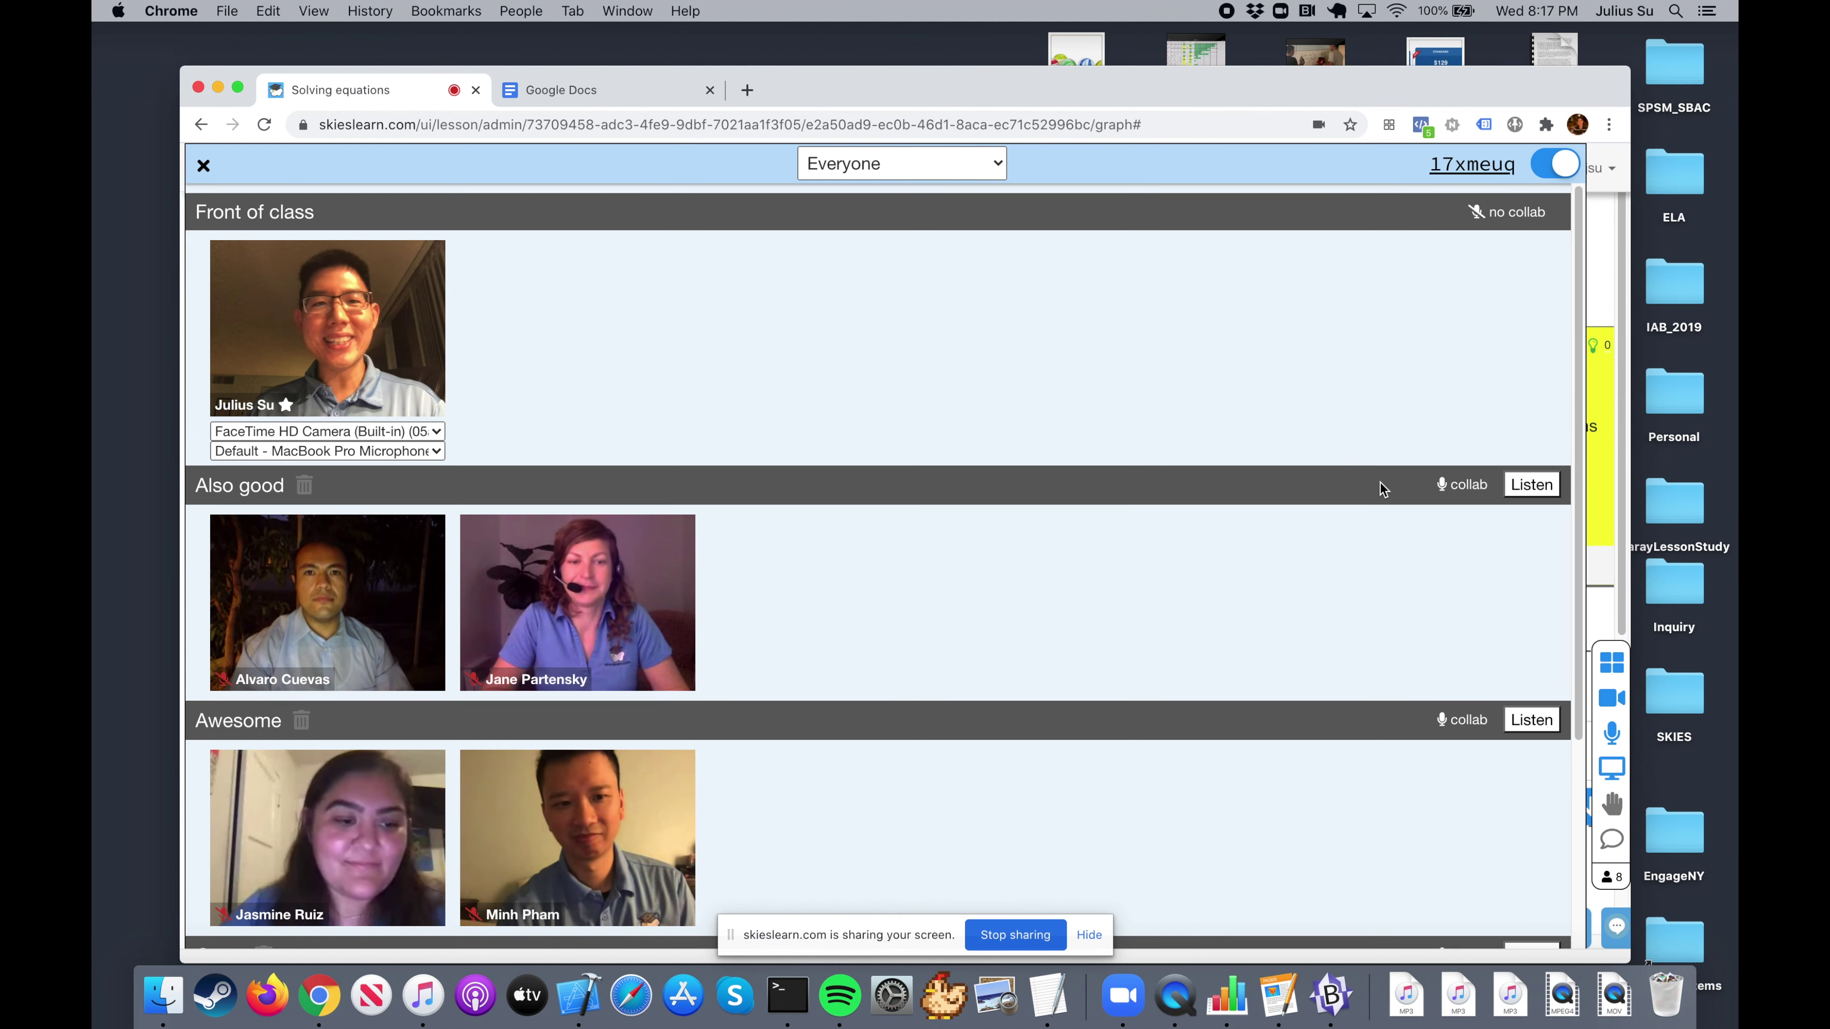
pyautogui.scroll(-7, 1403, 529)
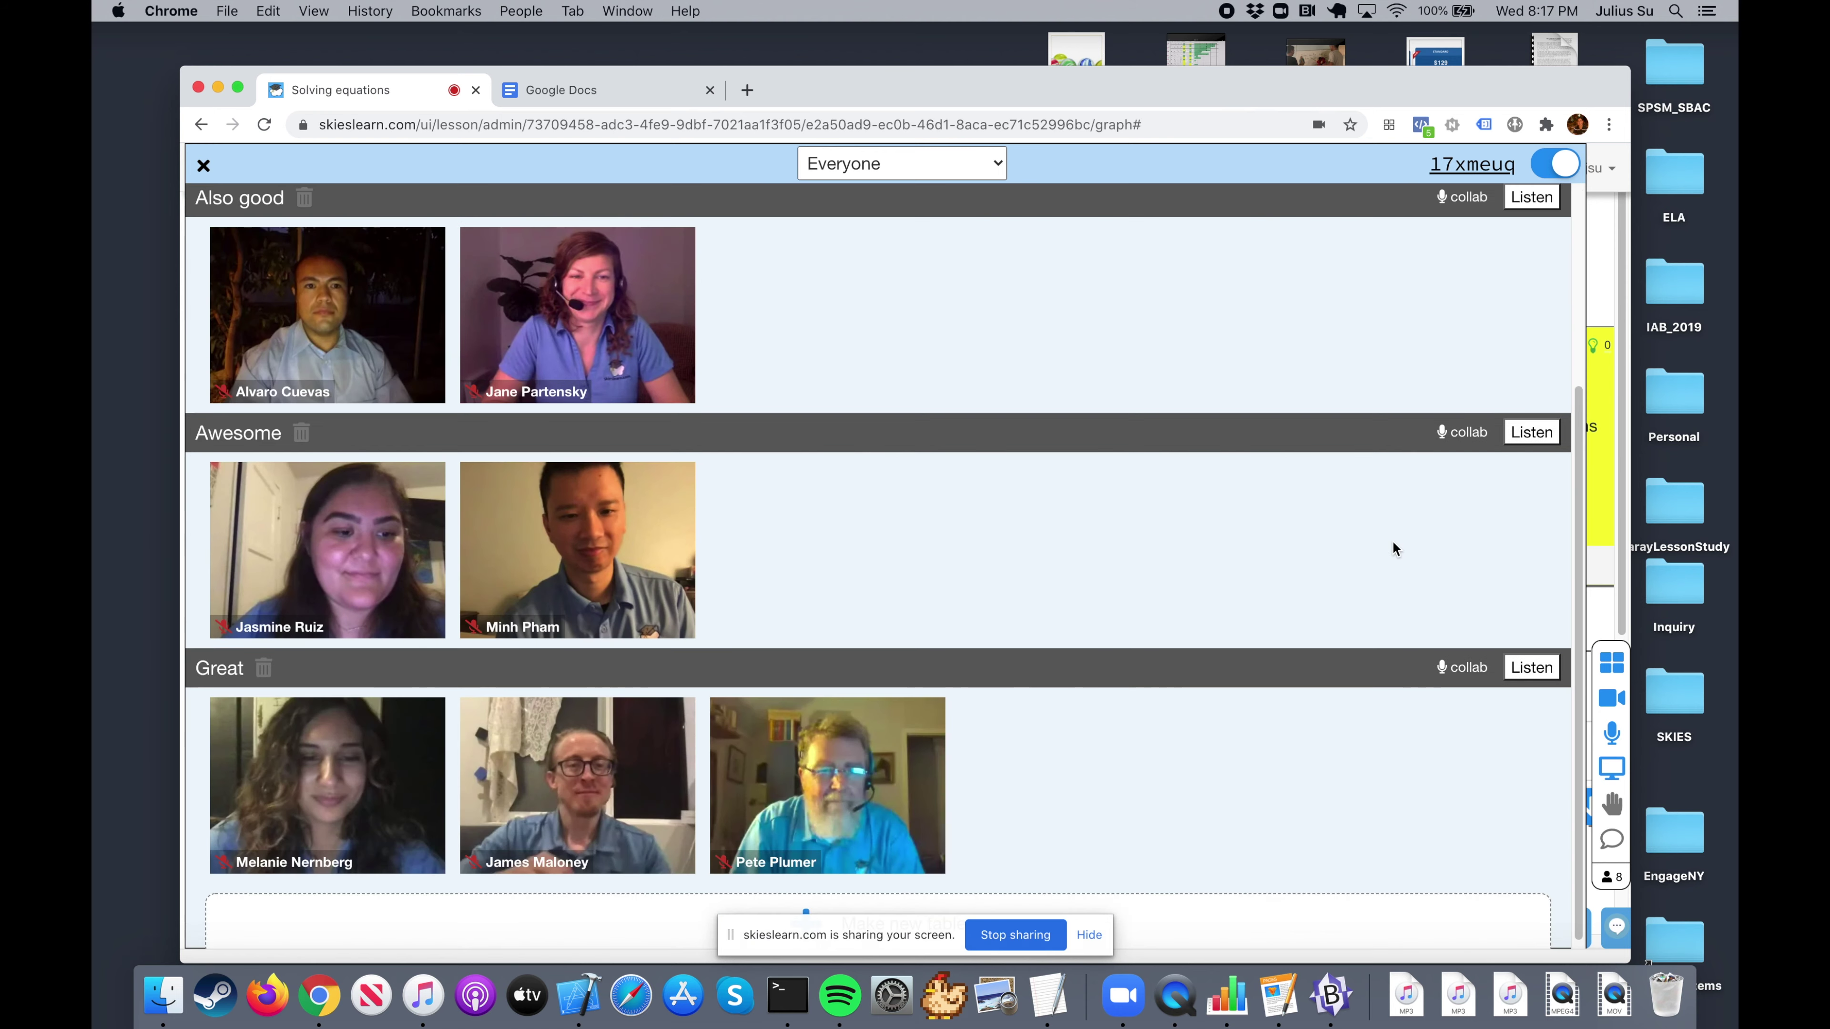
pyautogui.scroll(6, 788, 574)
pyautogui.scroll(-1, 784, 576)
pyautogui.moveTo(636, 764)
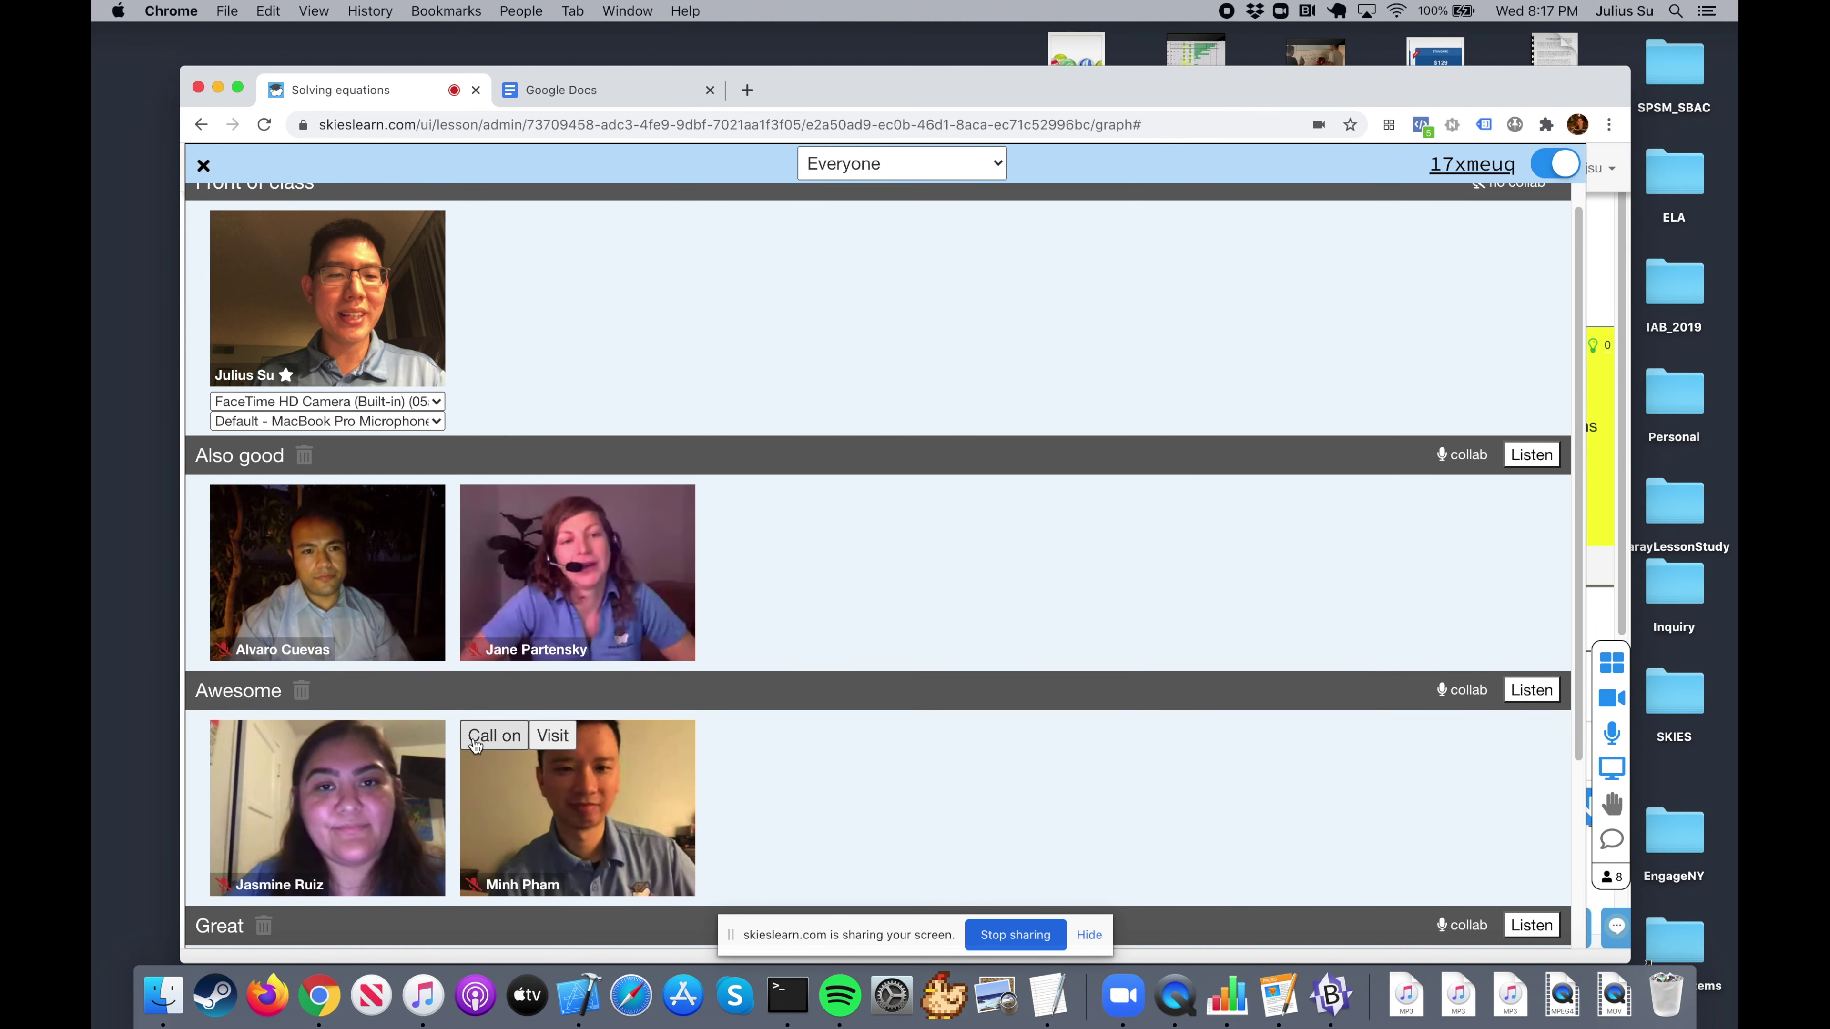
pyautogui.click(490, 739)
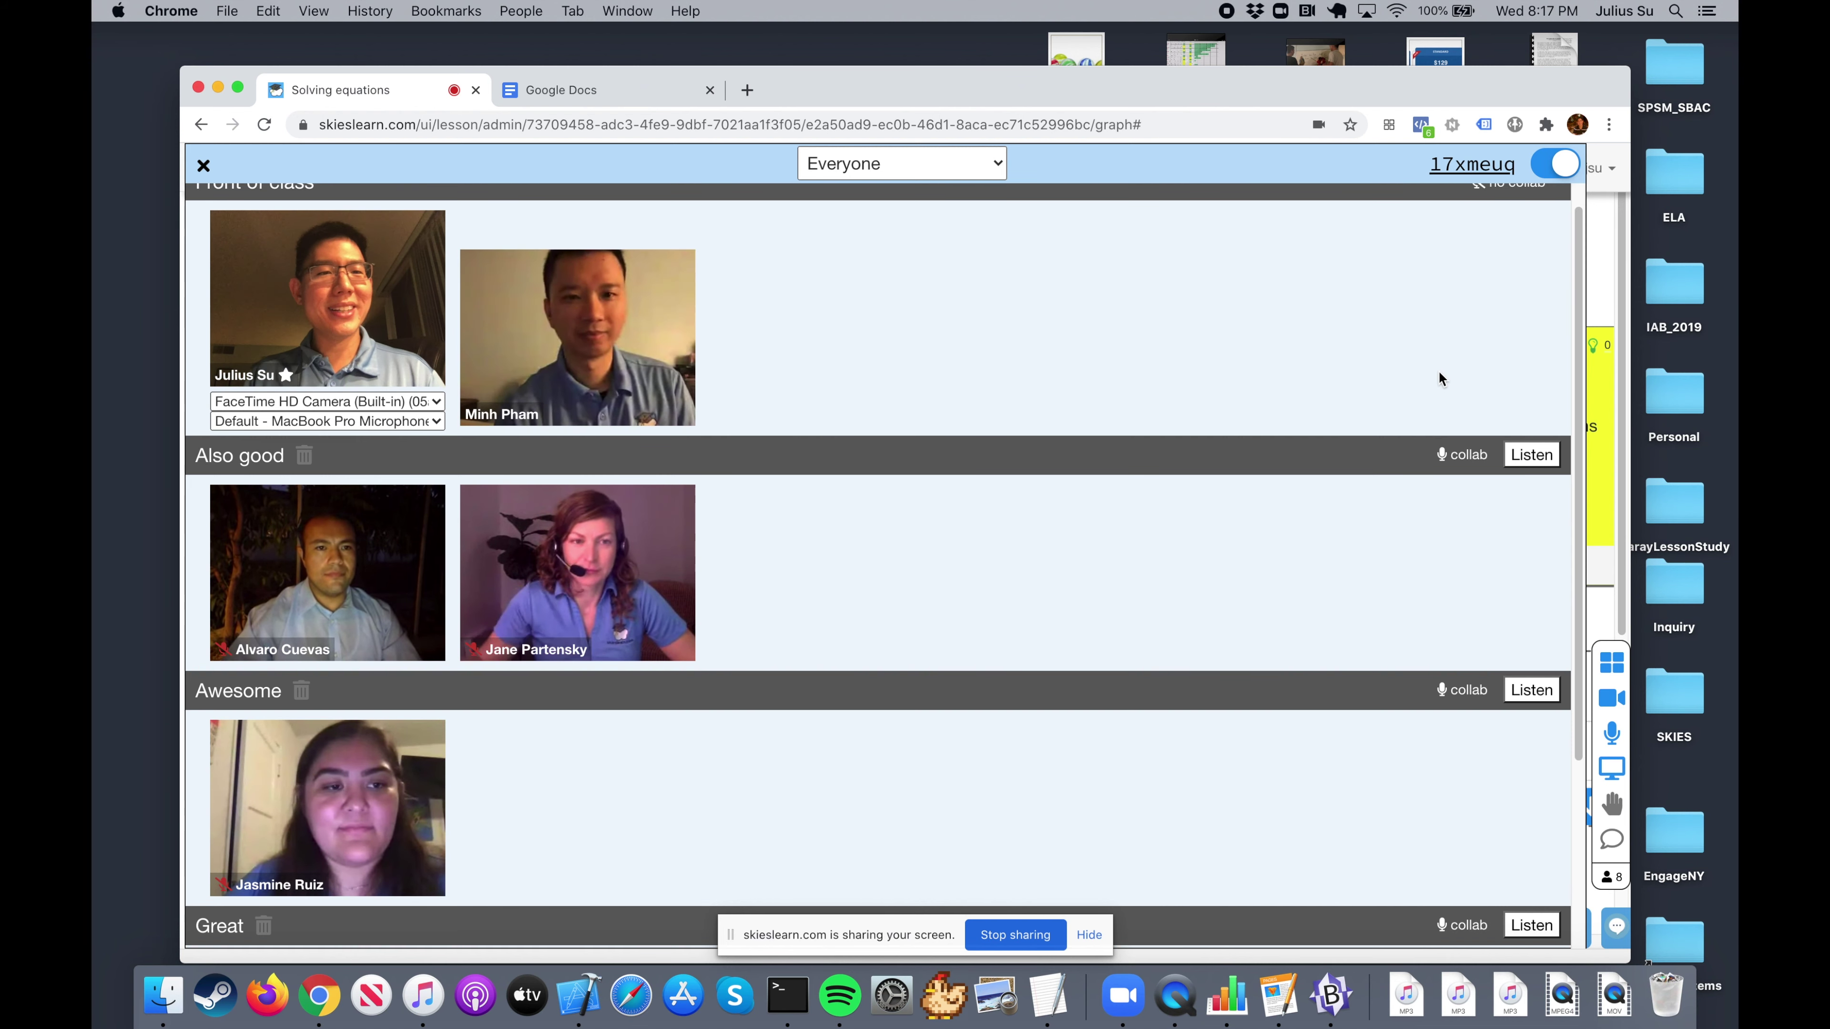
pyautogui.scroll(1, 1143, 444)
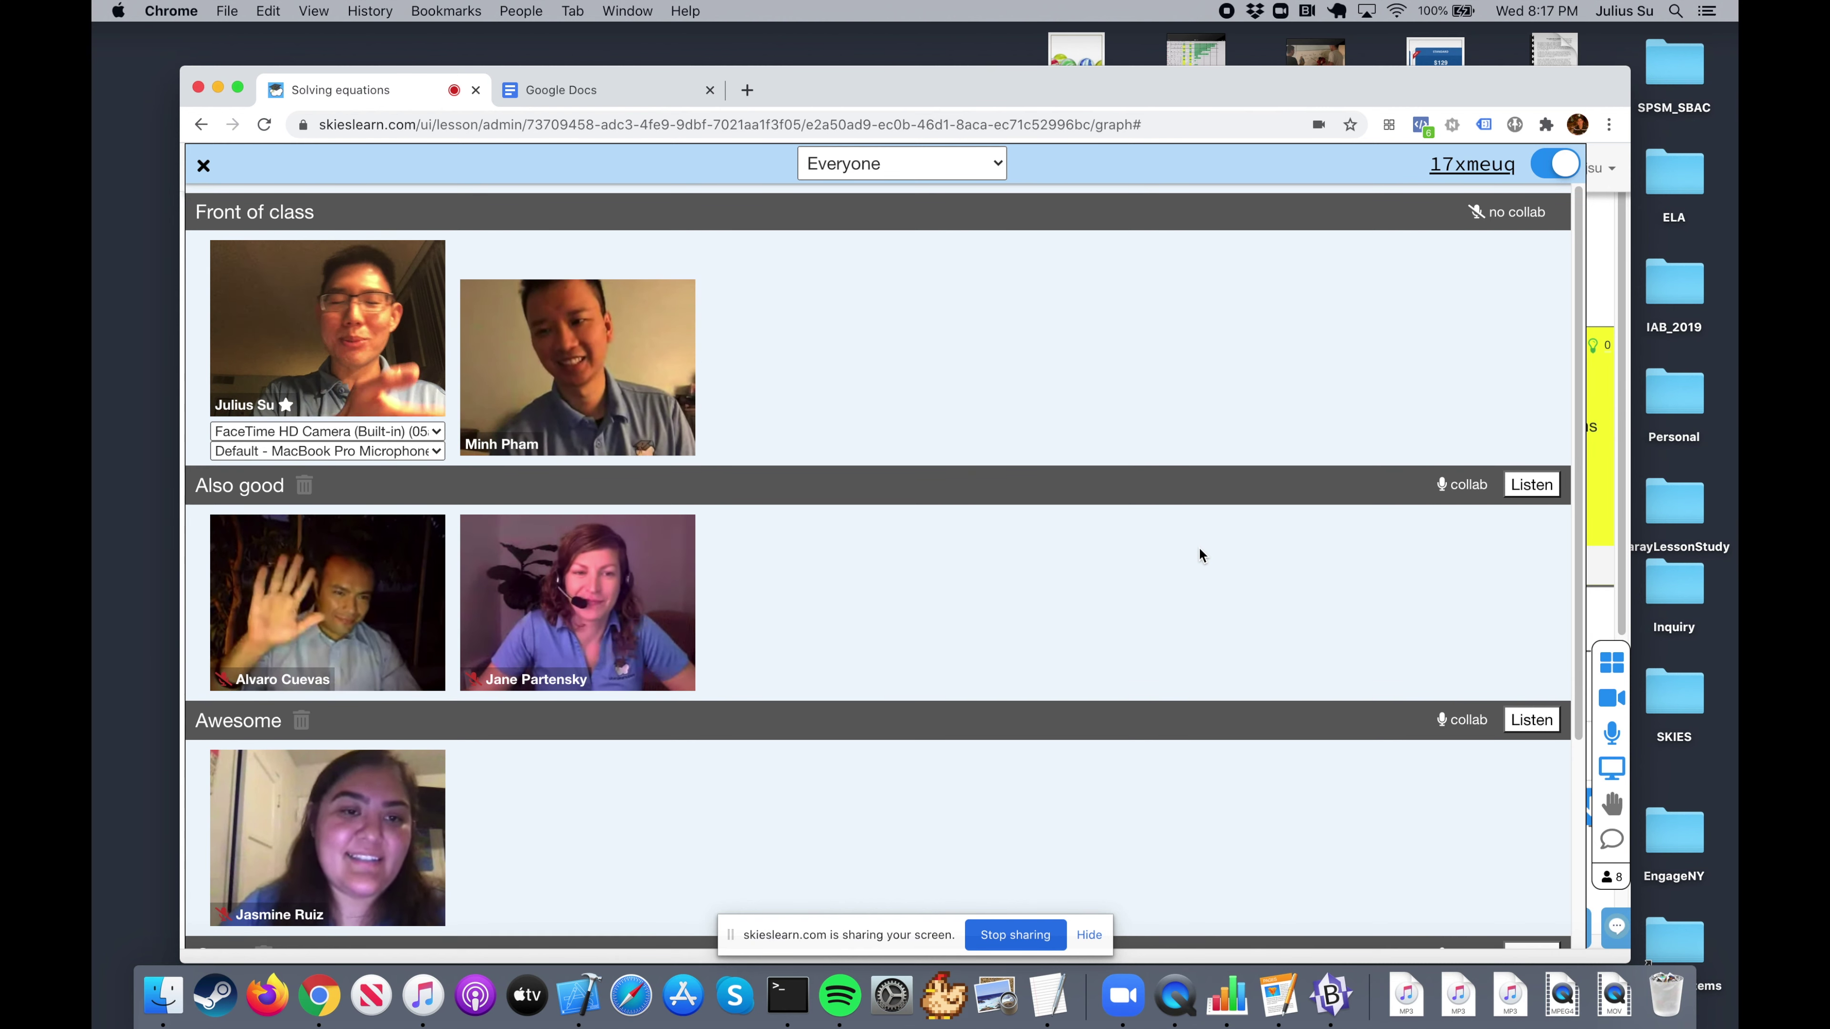
pyautogui.moveTo(589, 321)
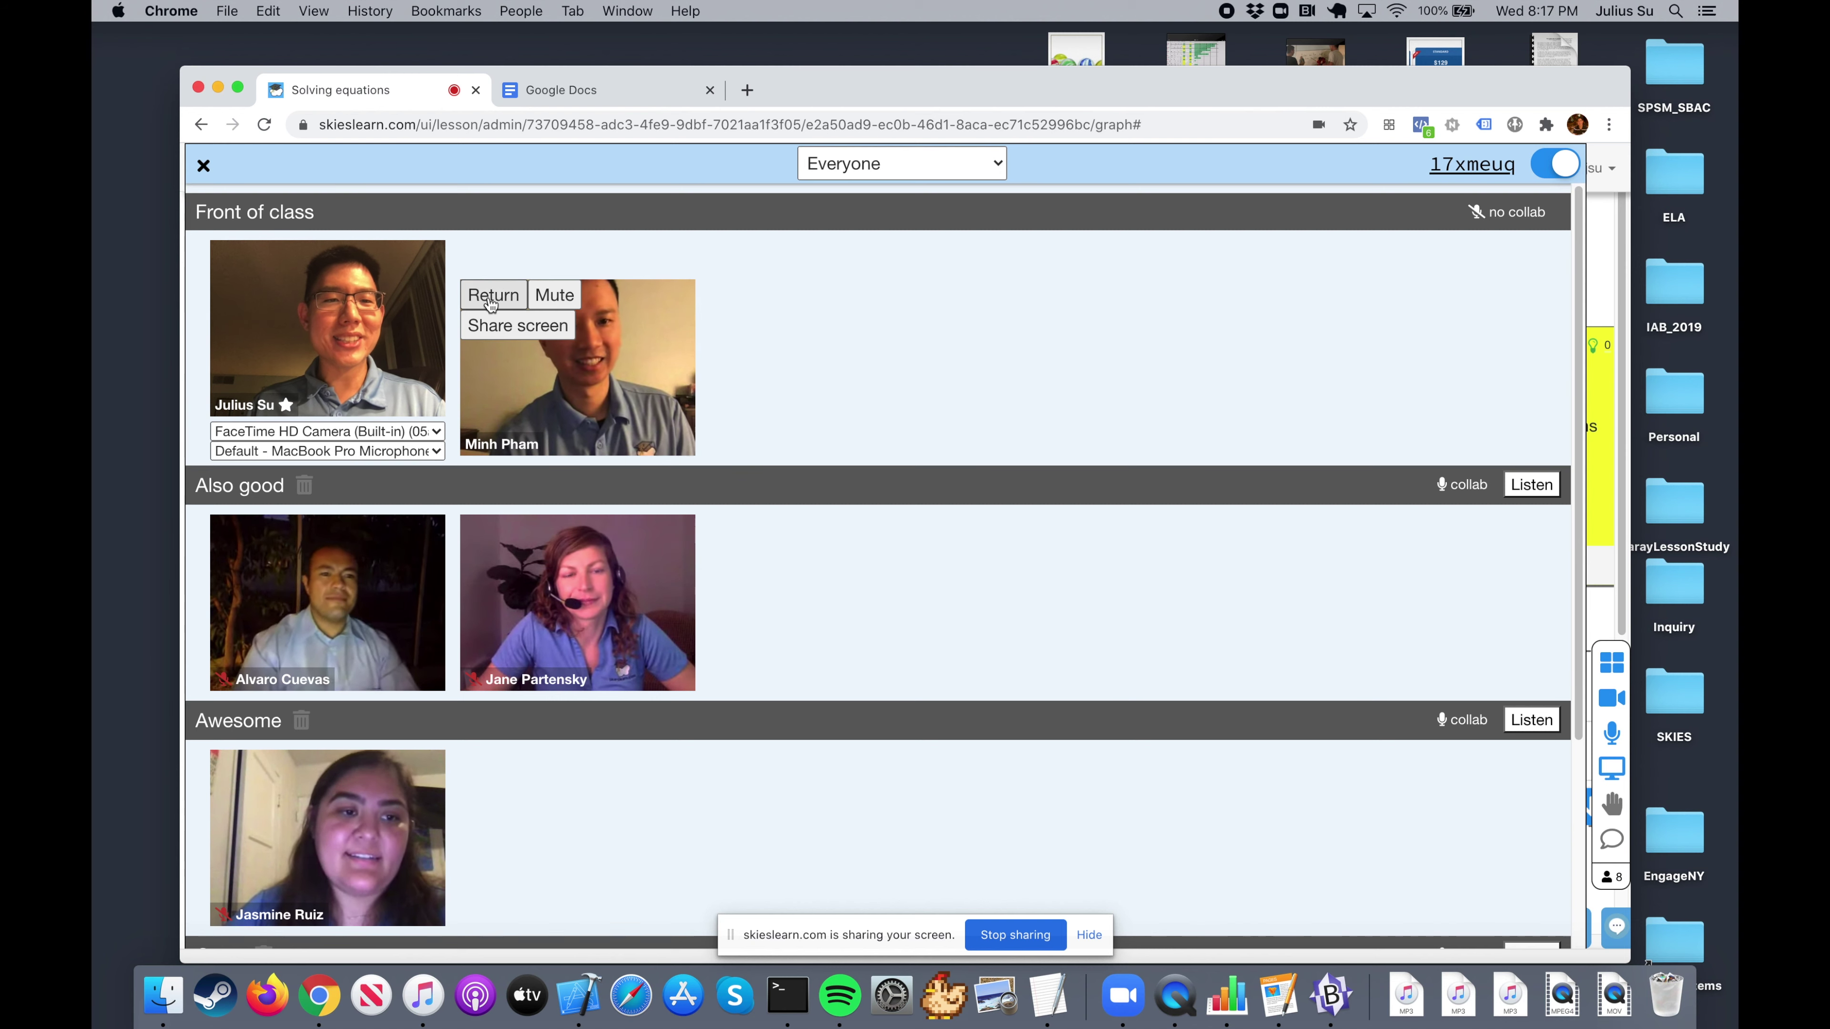
pyautogui.click(488, 295)
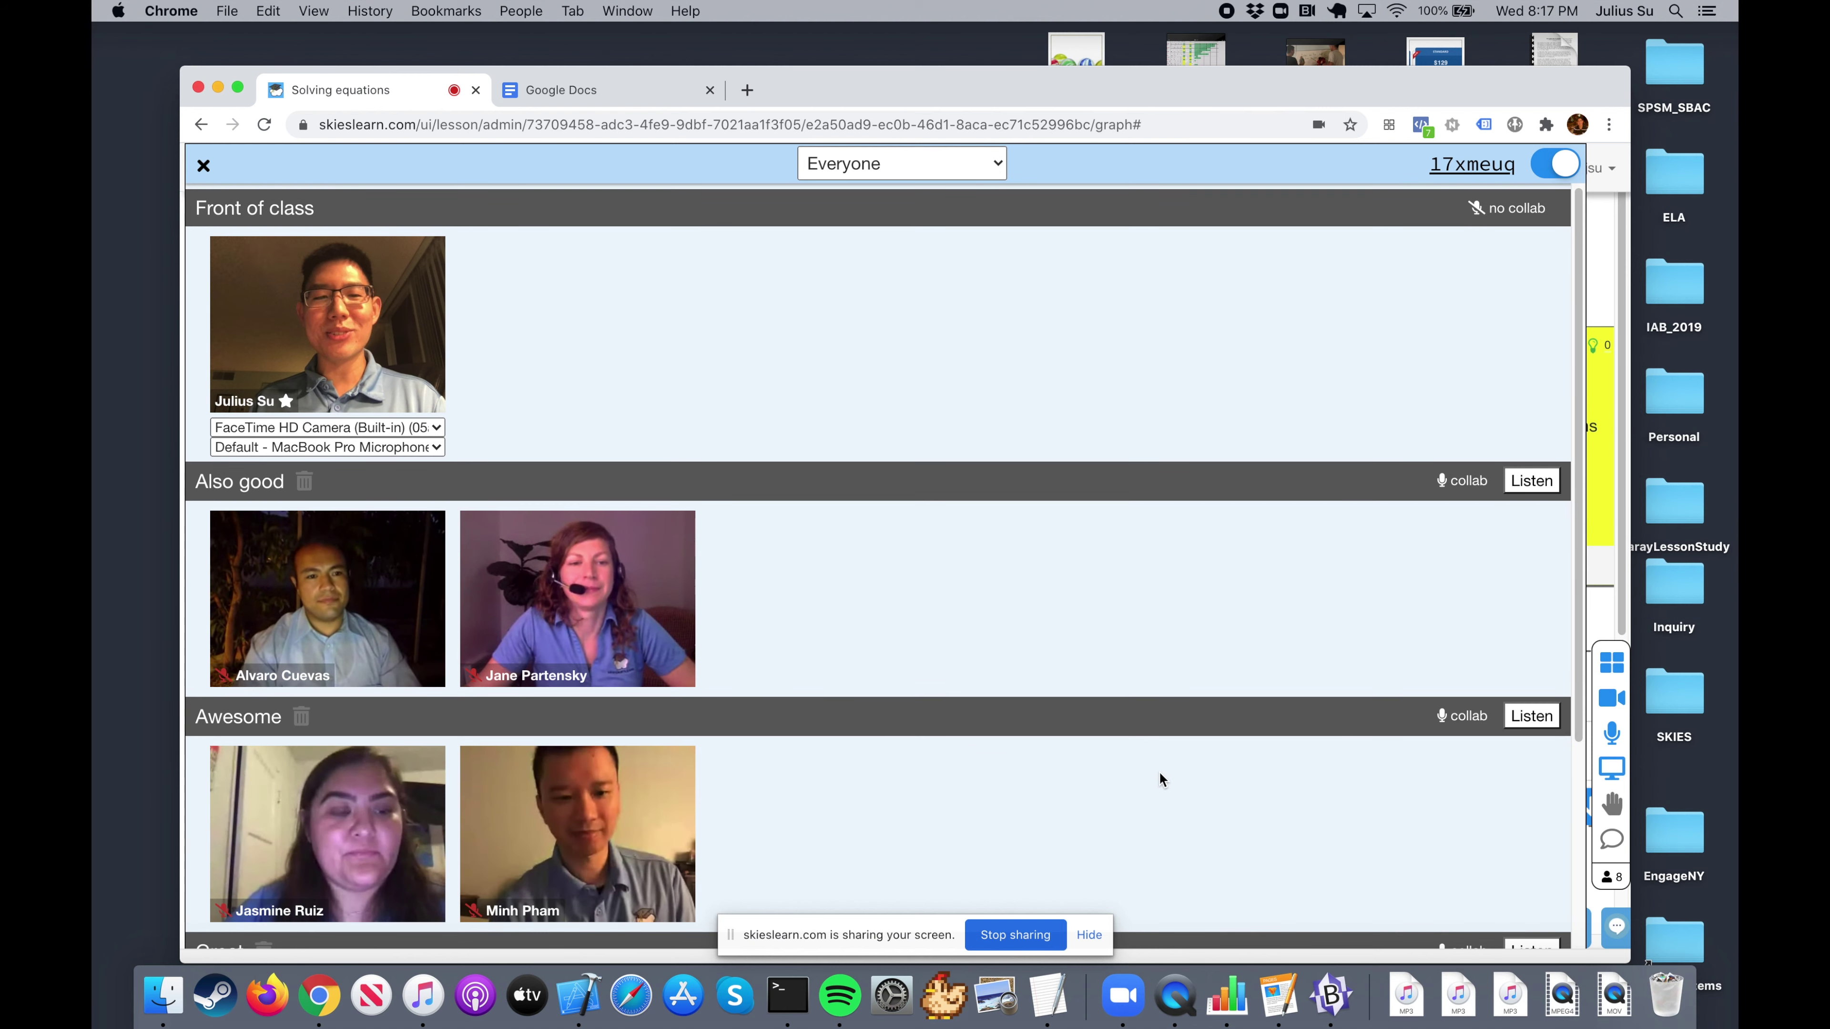
pyautogui.scroll(-1, 1161, 773)
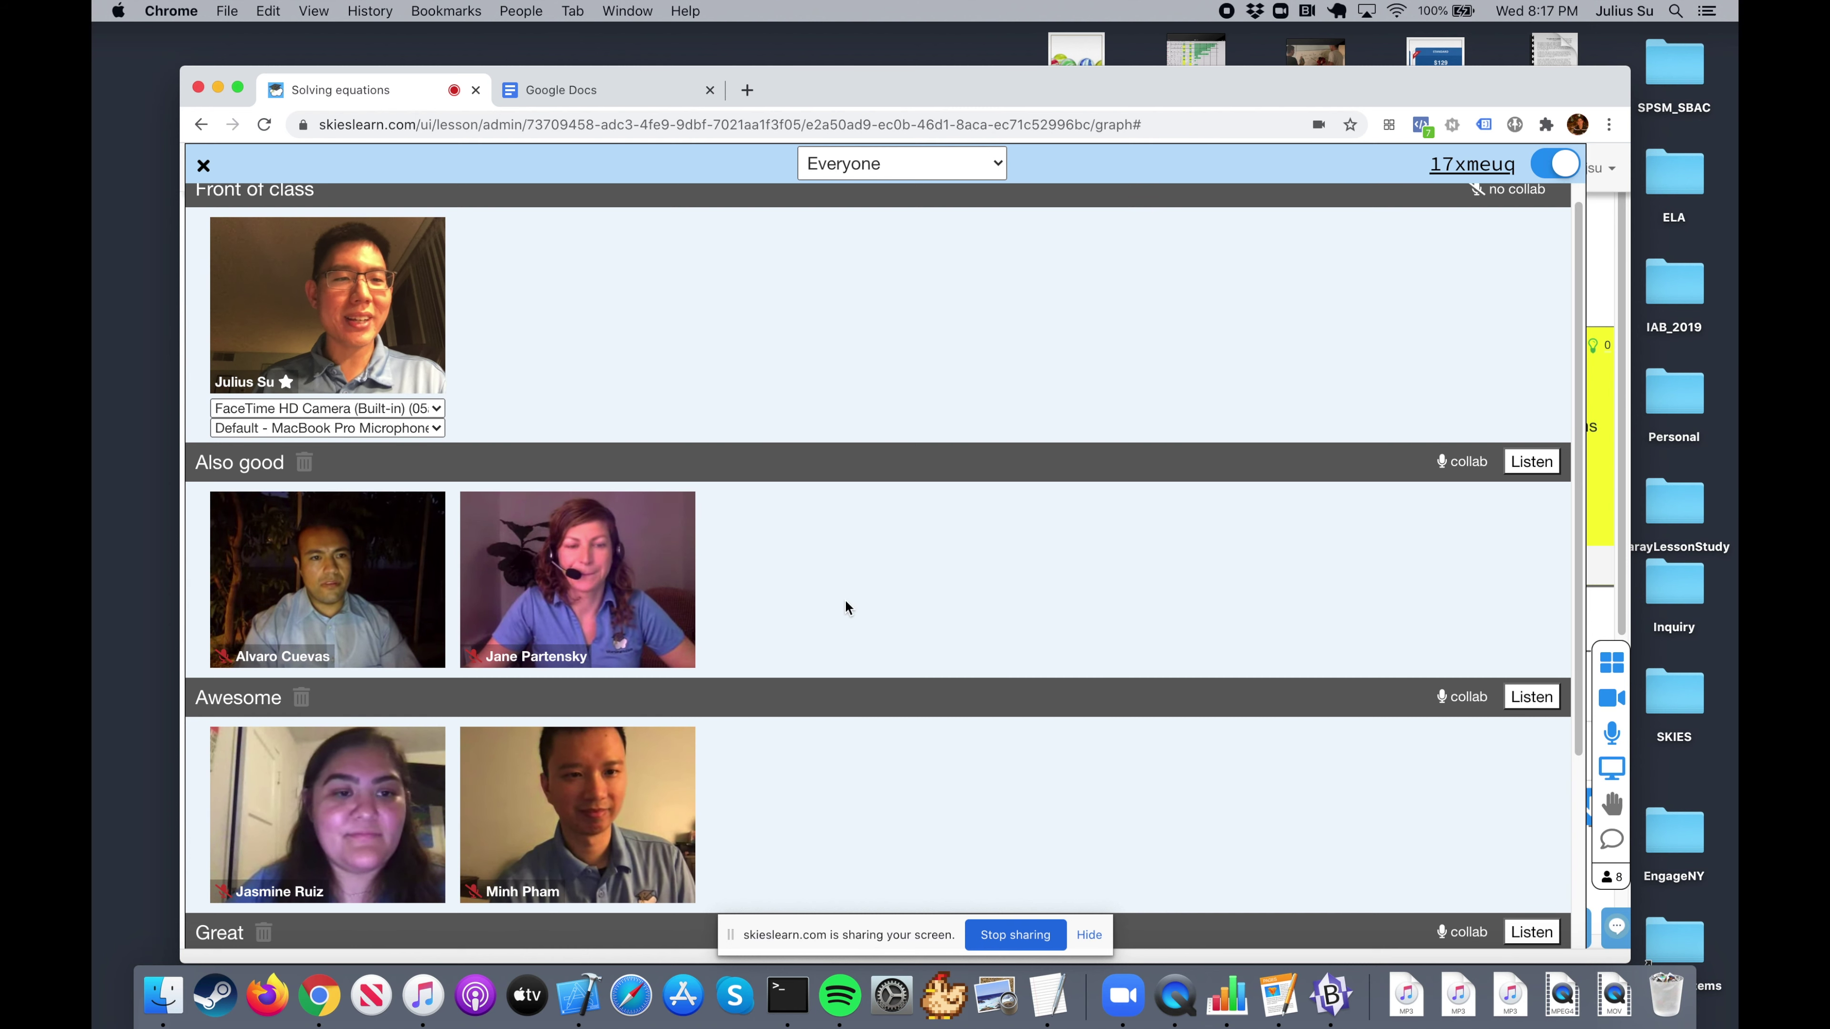
pyautogui.moveTo(479, 514)
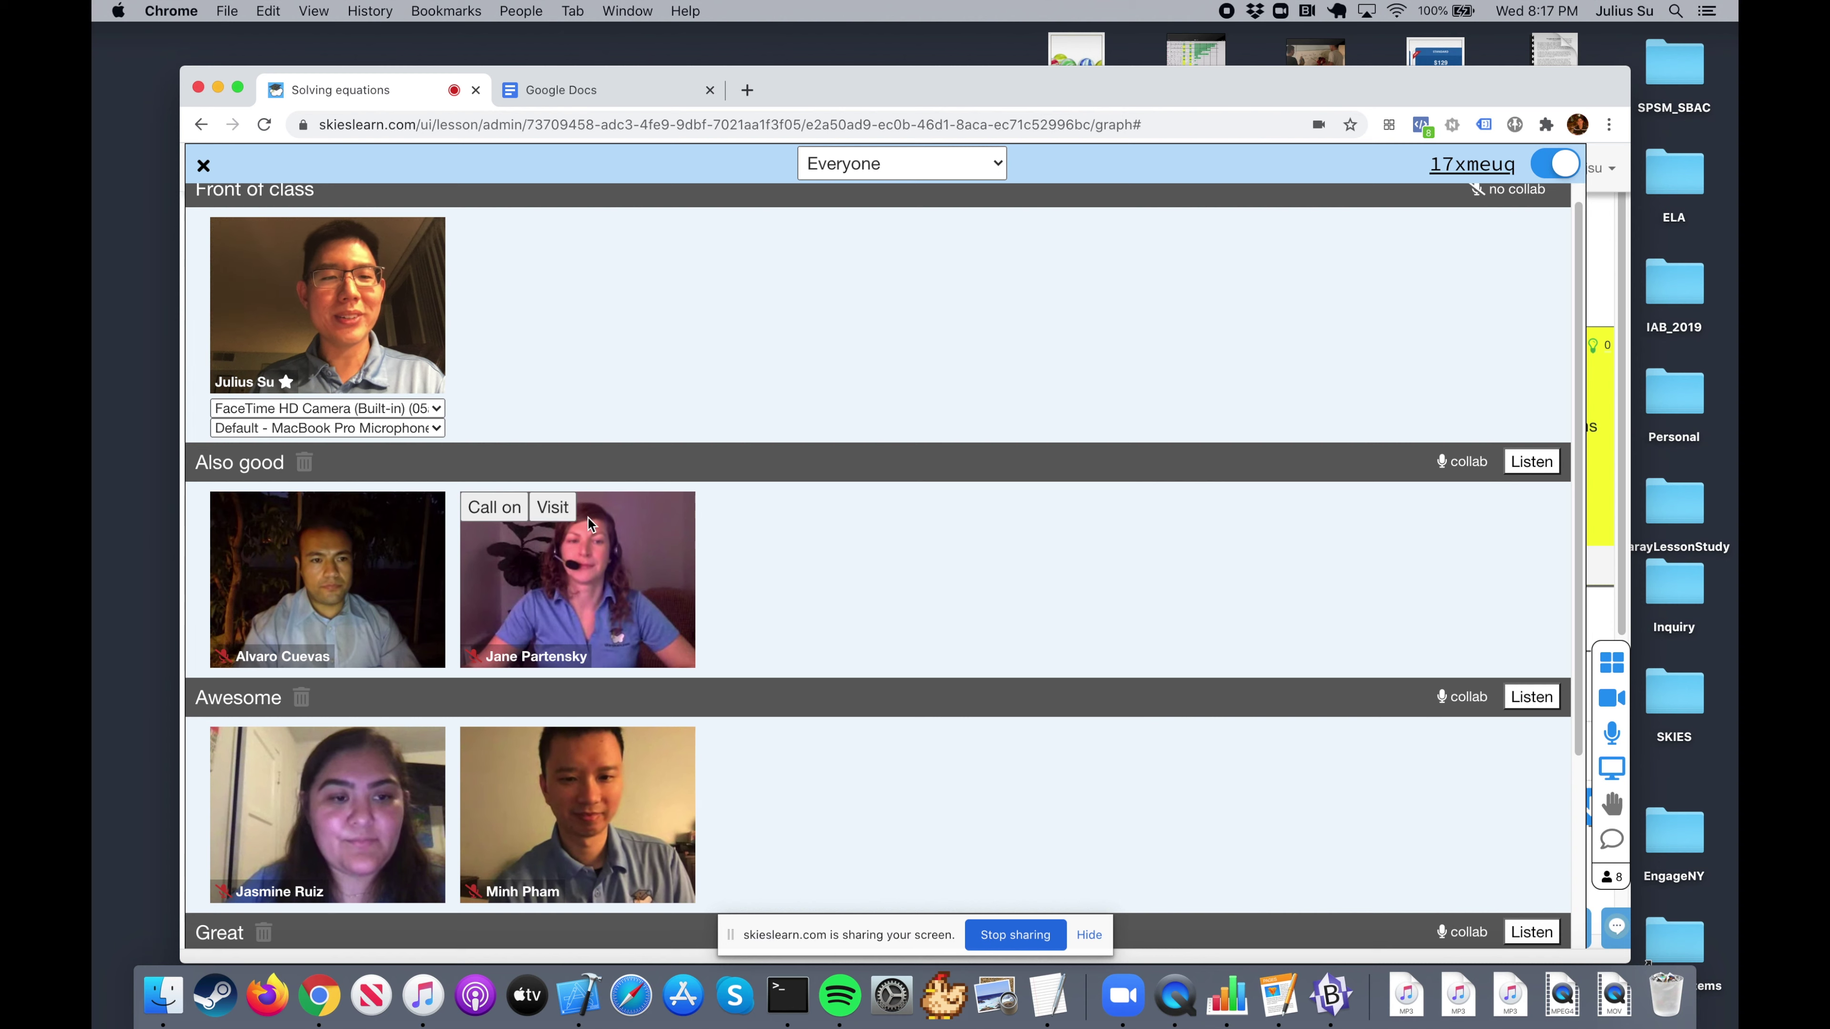
pyautogui.click(552, 508)
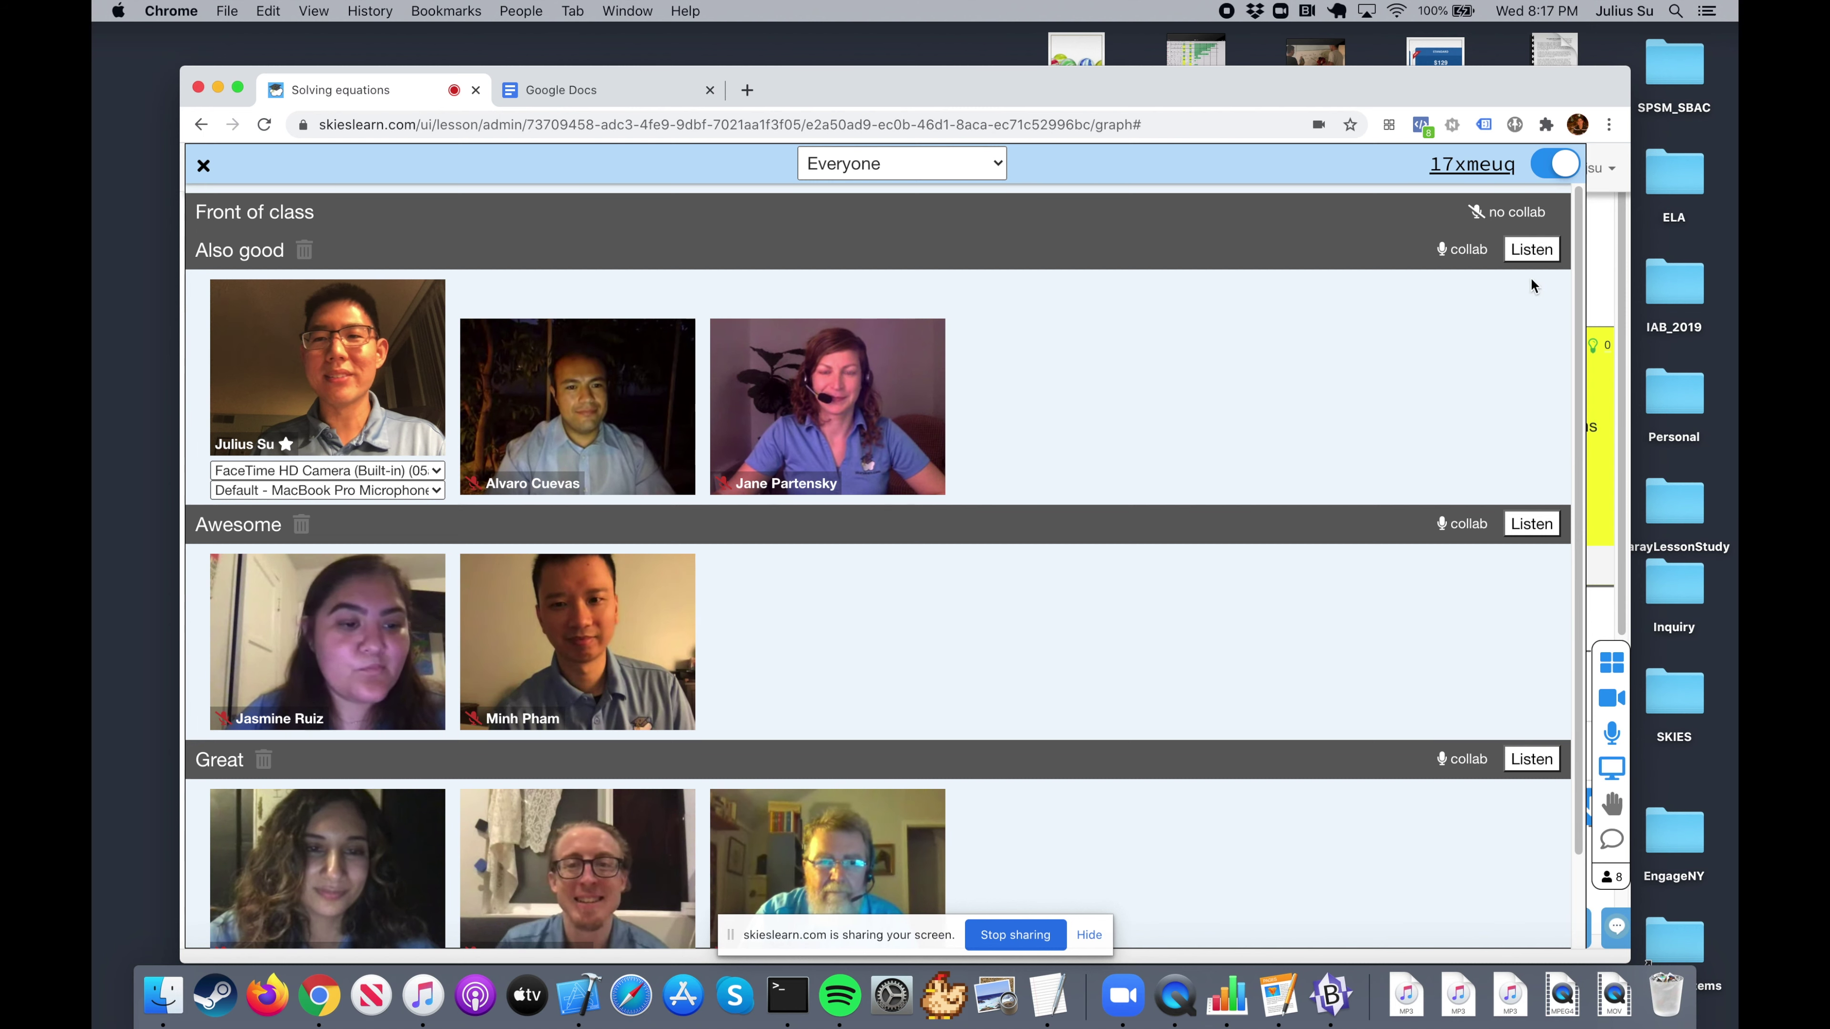
pyautogui.click(879, 351)
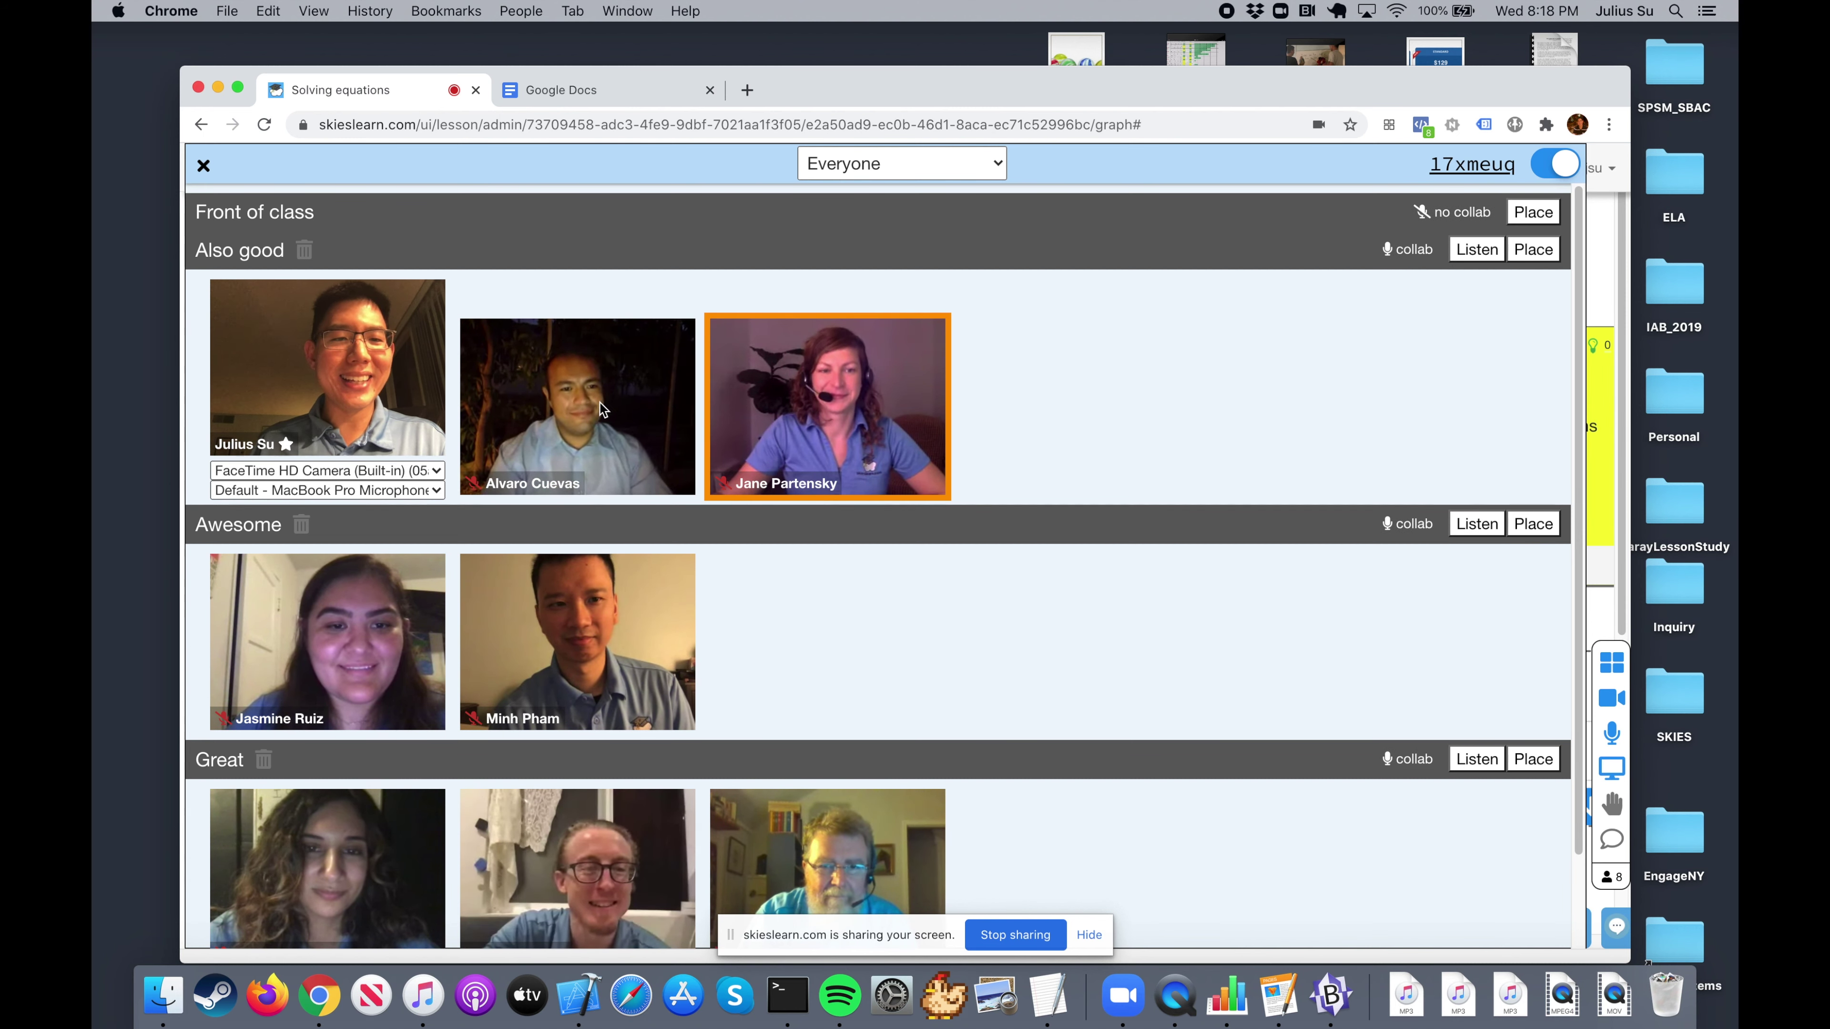
pyautogui.click(724, 406)
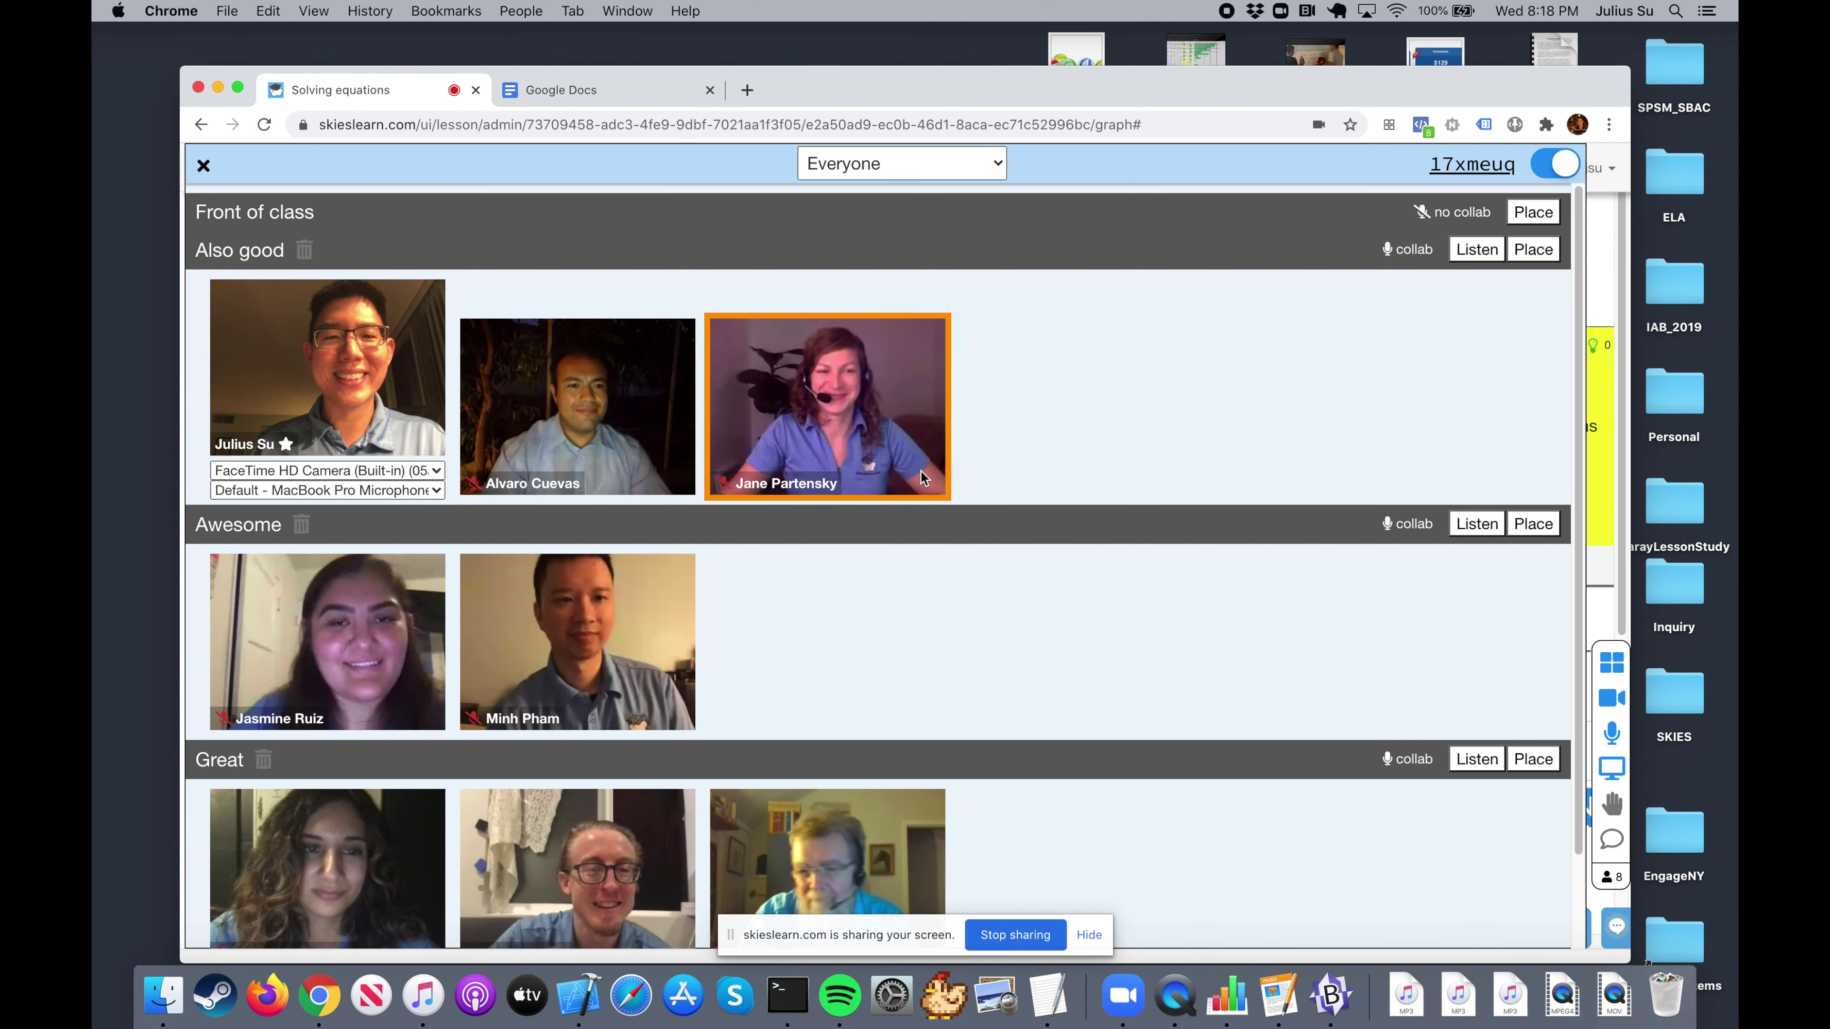
pyautogui.click(421, 377)
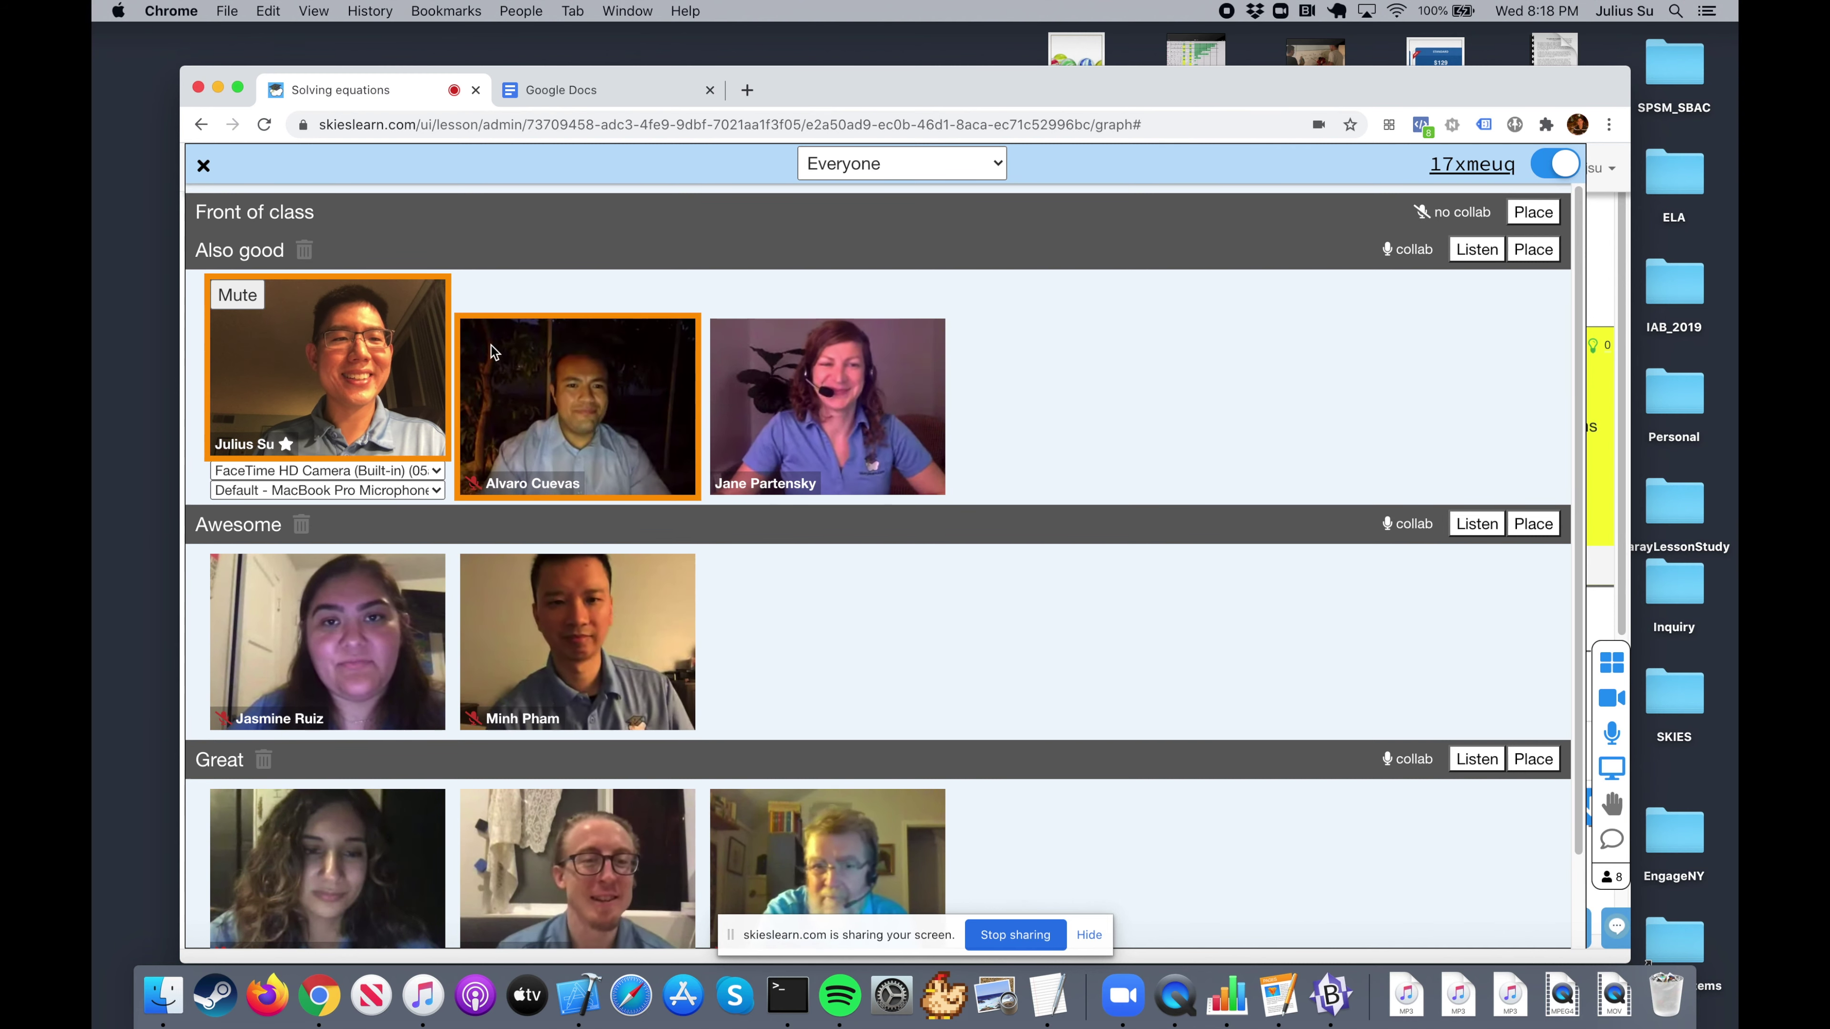
pyautogui.click(1532, 212)
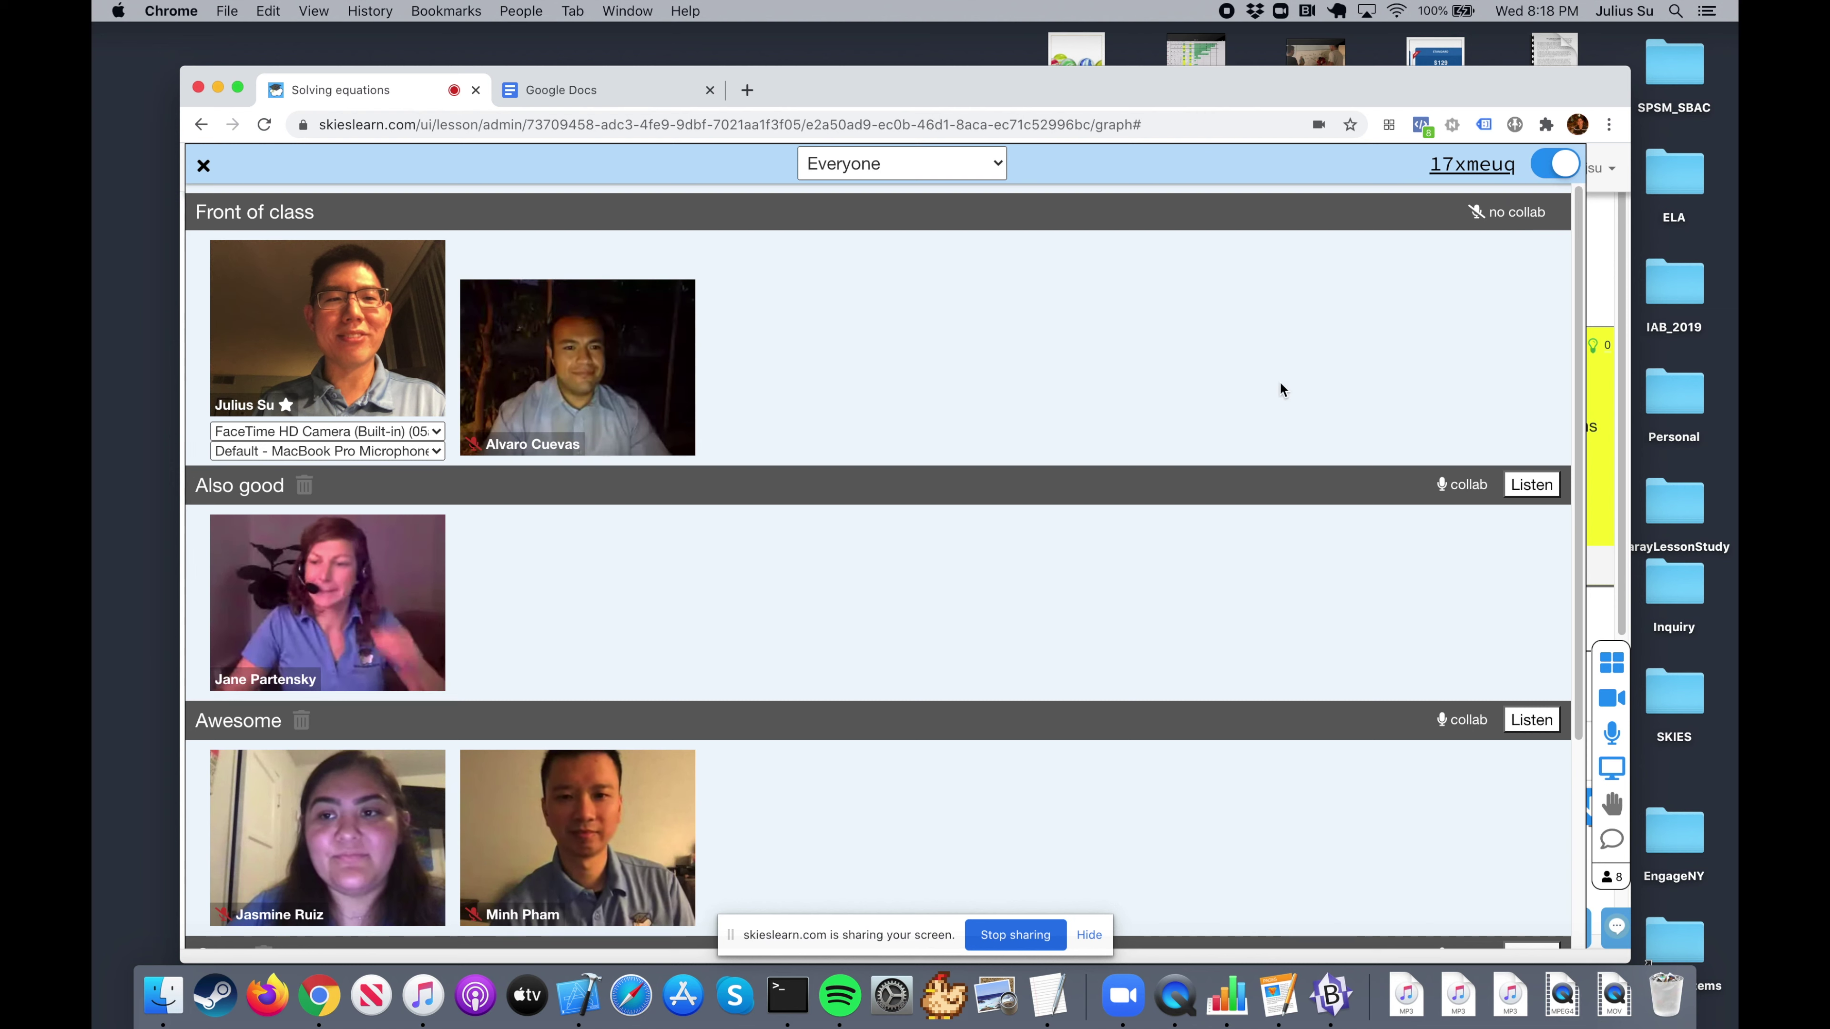
pyautogui.click(629, 378)
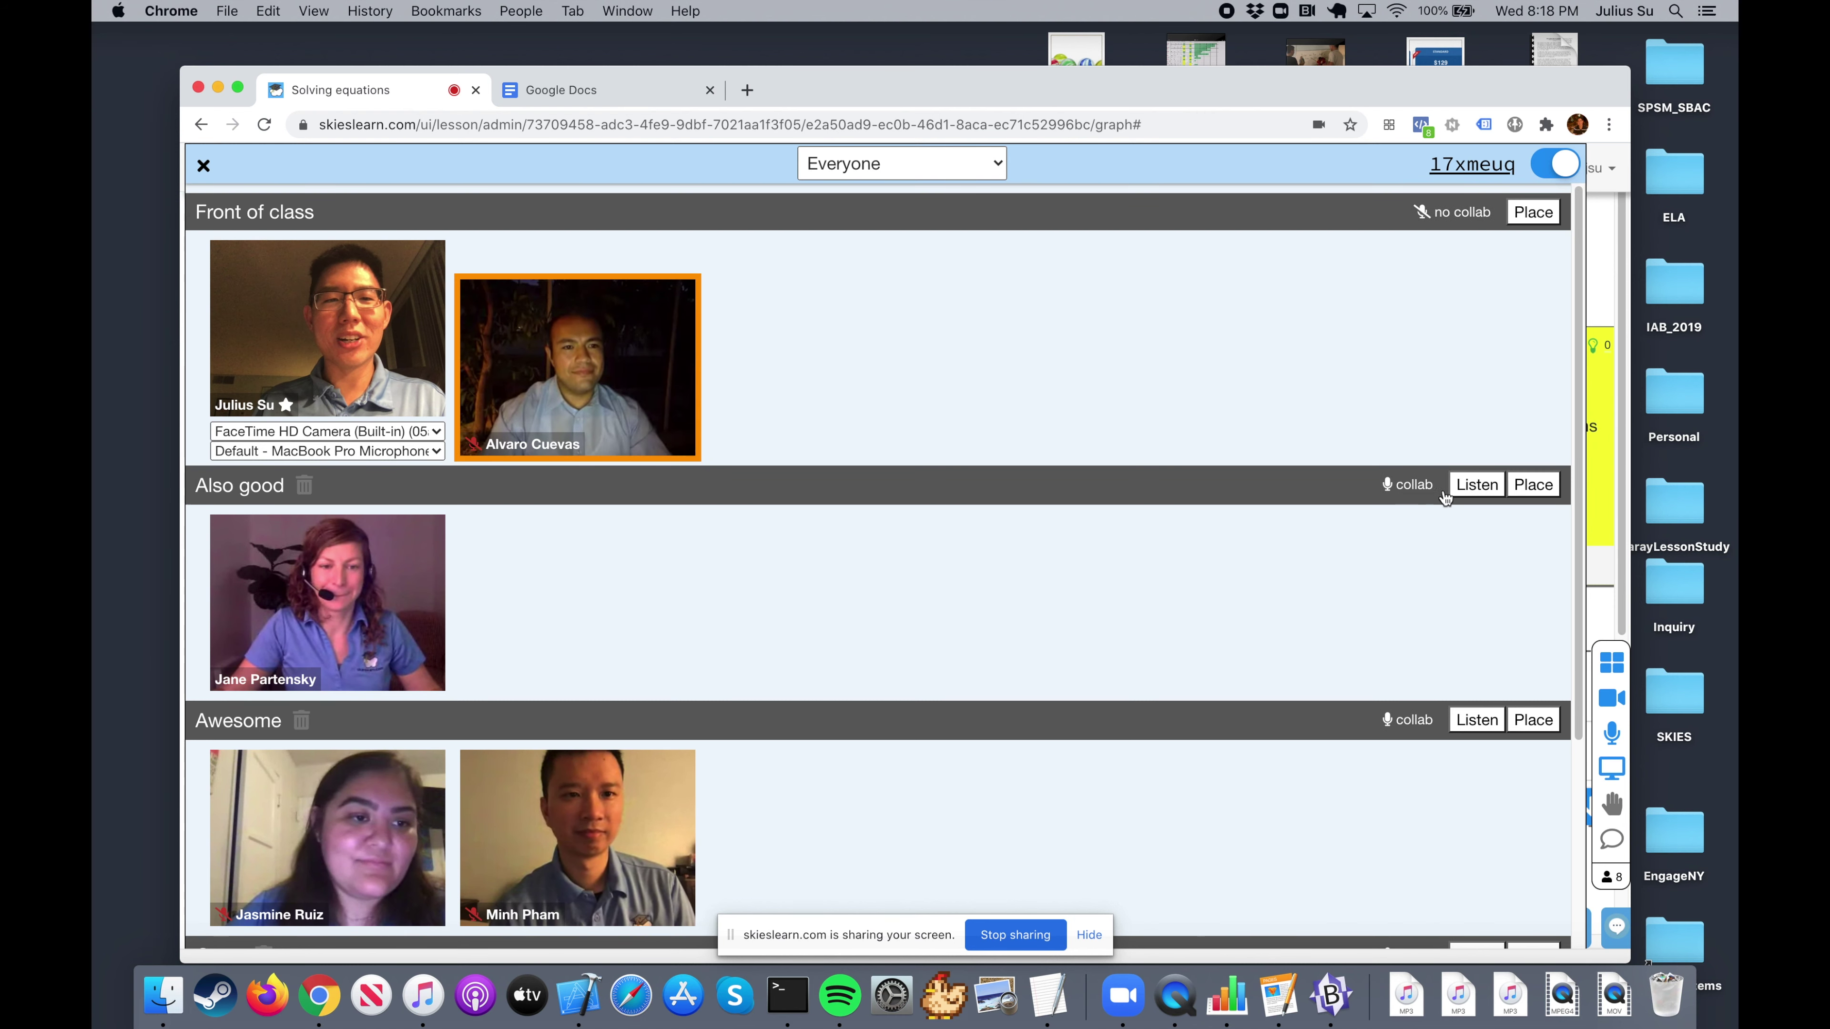
pyautogui.click(1536, 484)
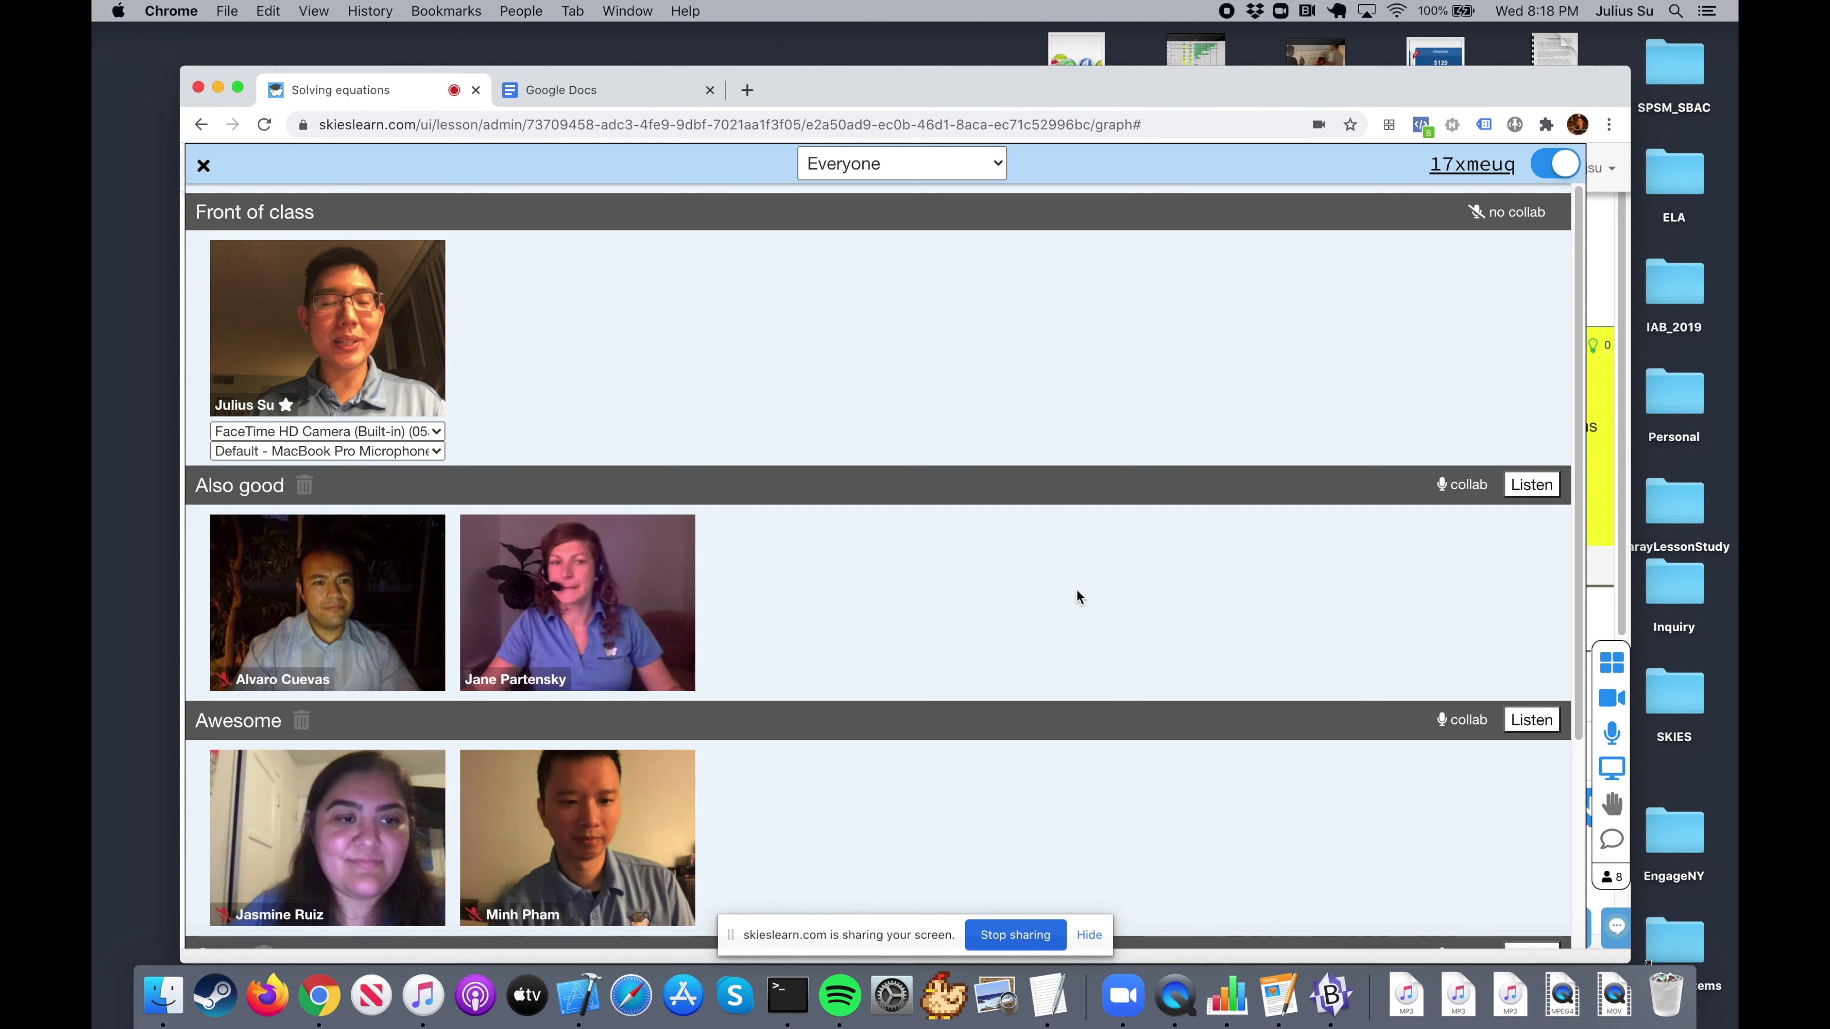
pyautogui.scroll(-3, 1077, 588)
pyautogui.scroll(3, 1077, 588)
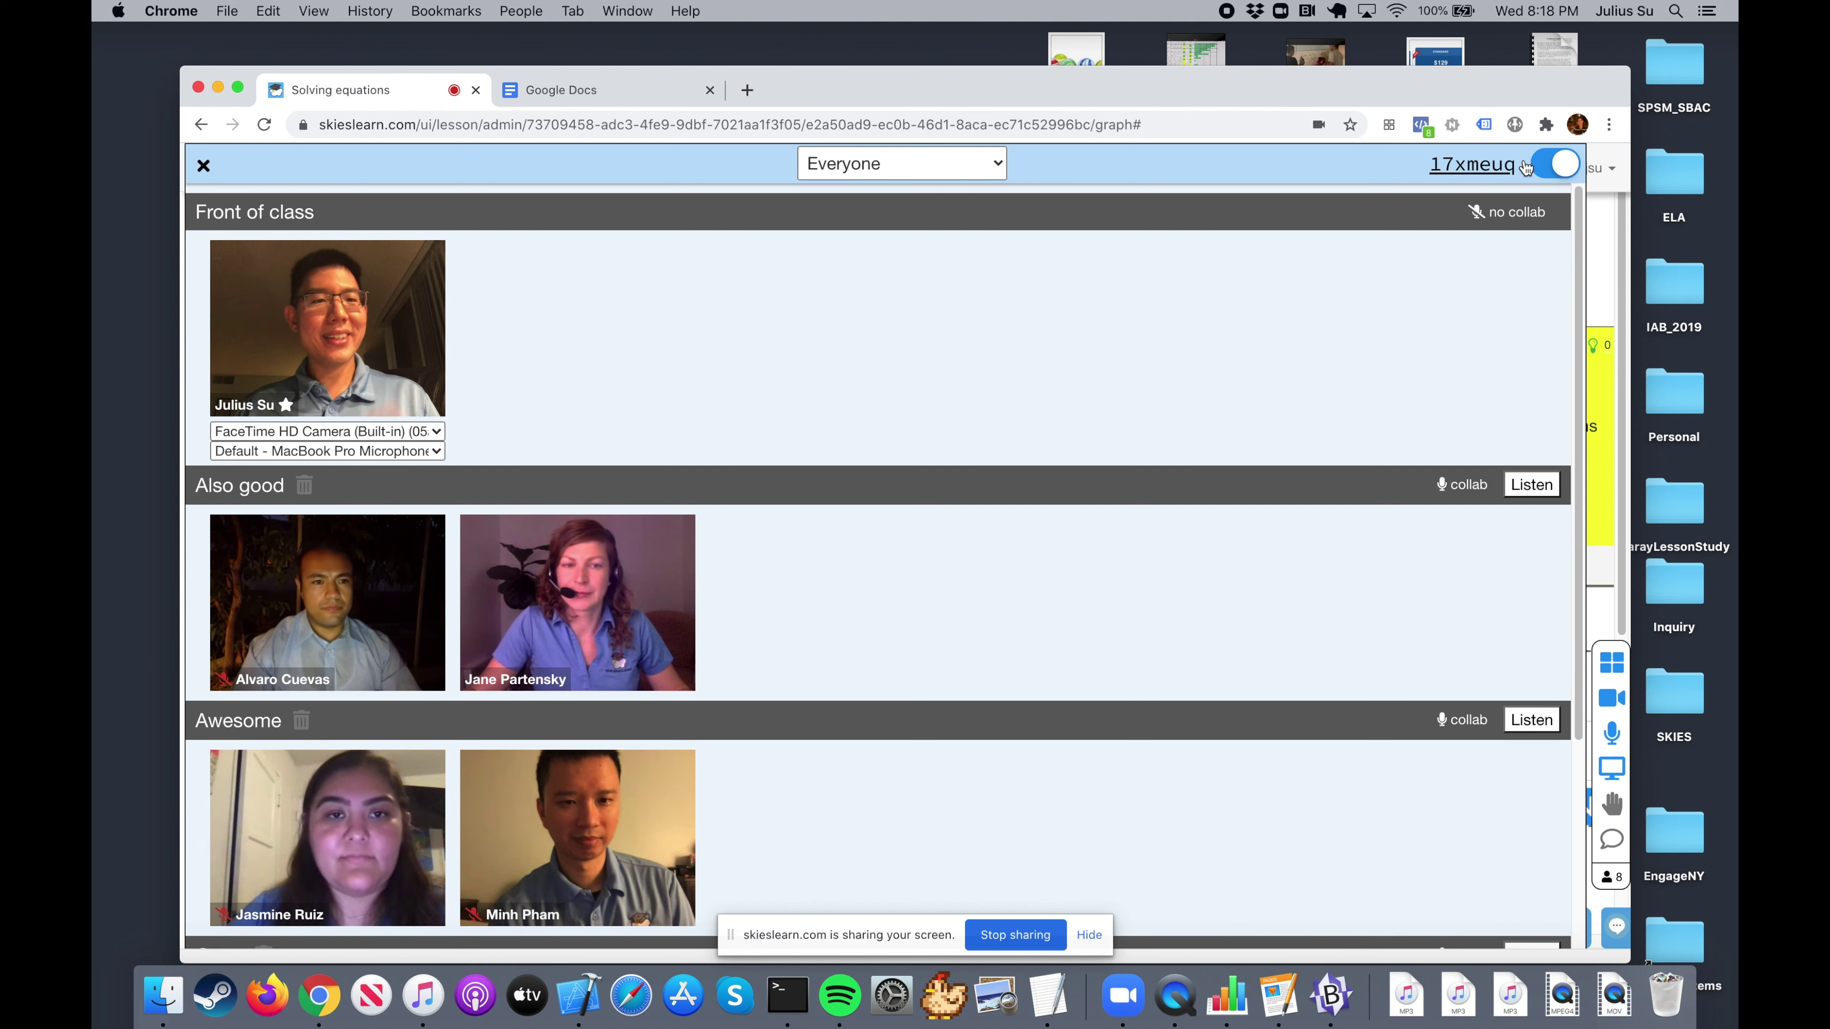
pyautogui.click(974, 166)
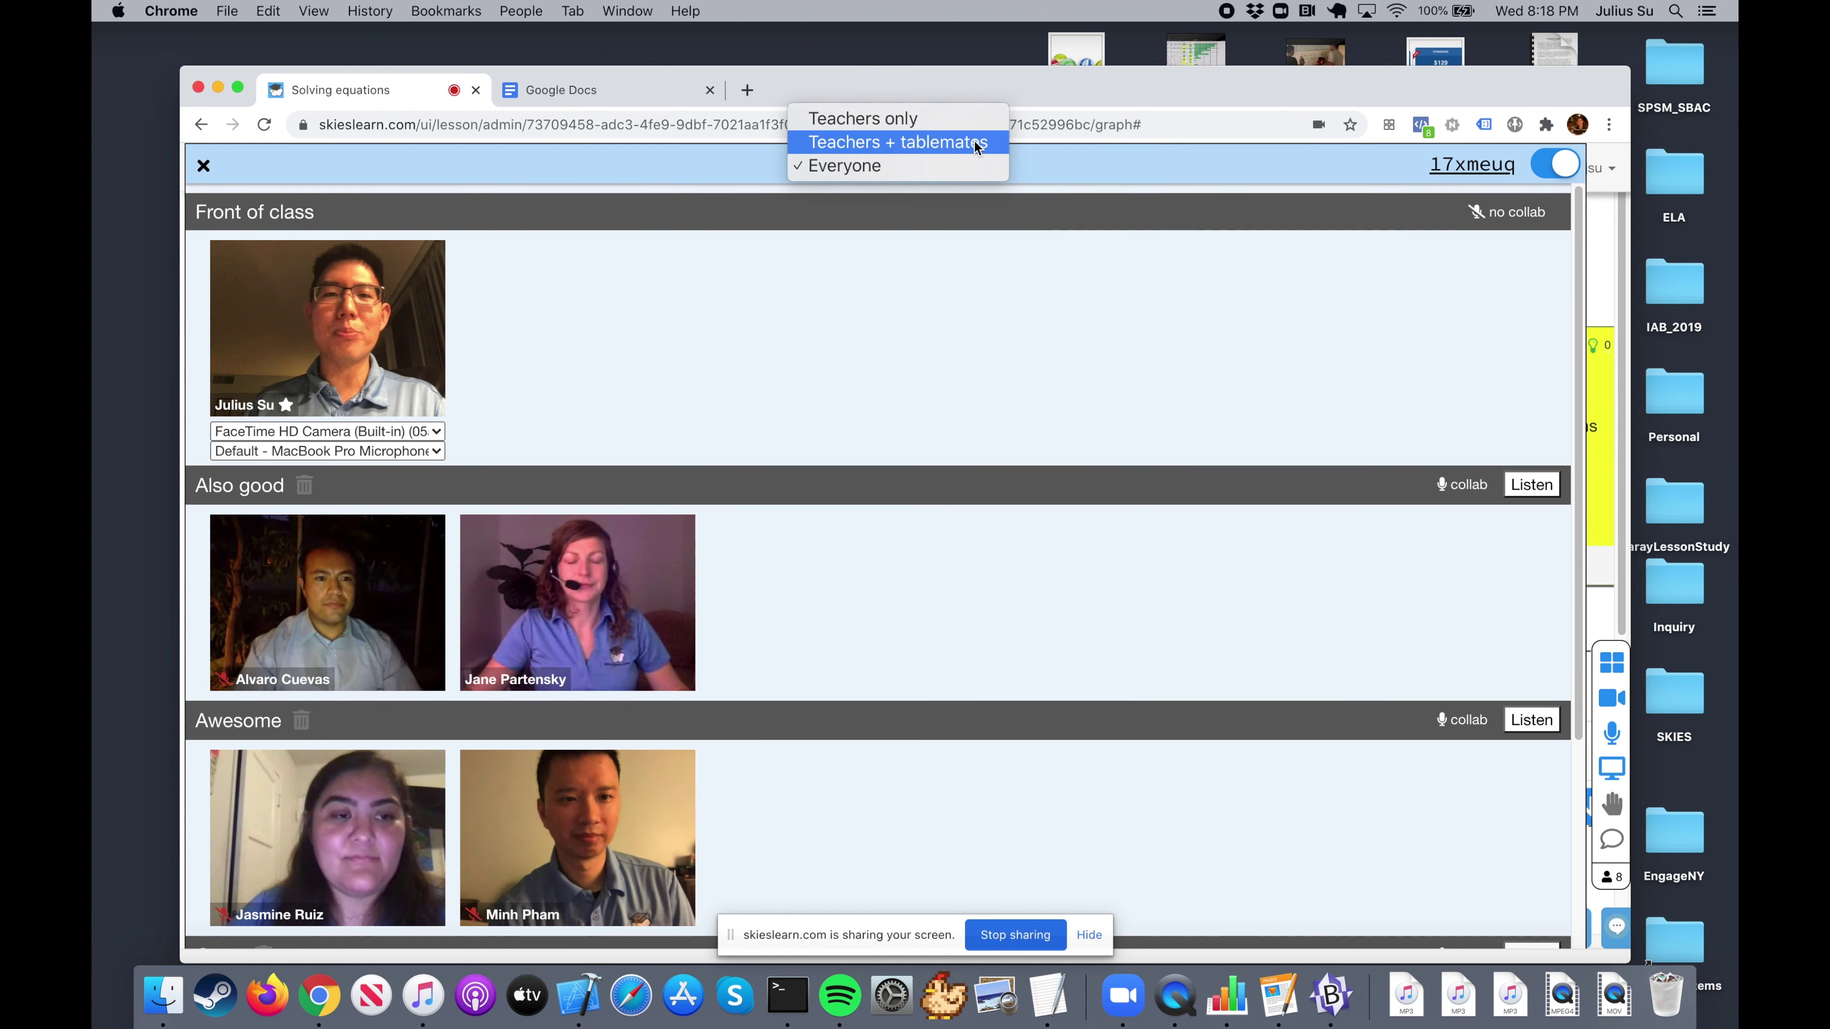
pyautogui.press('Escape')
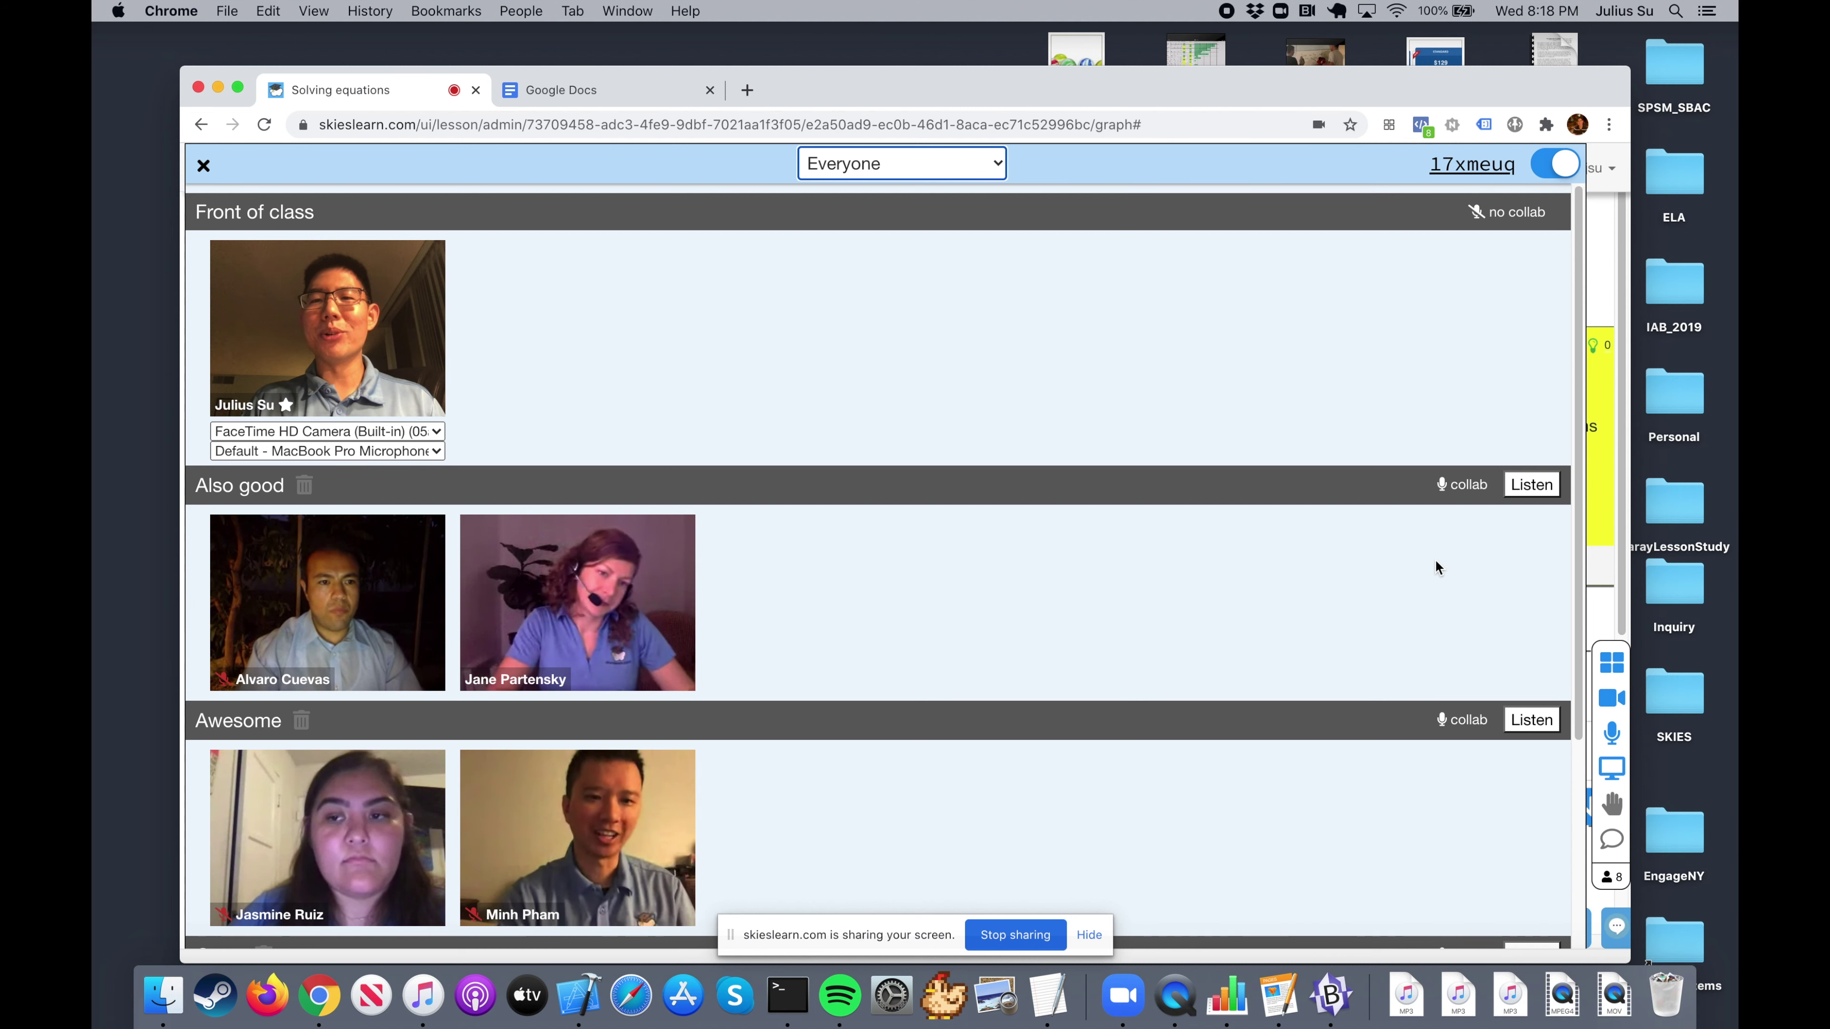